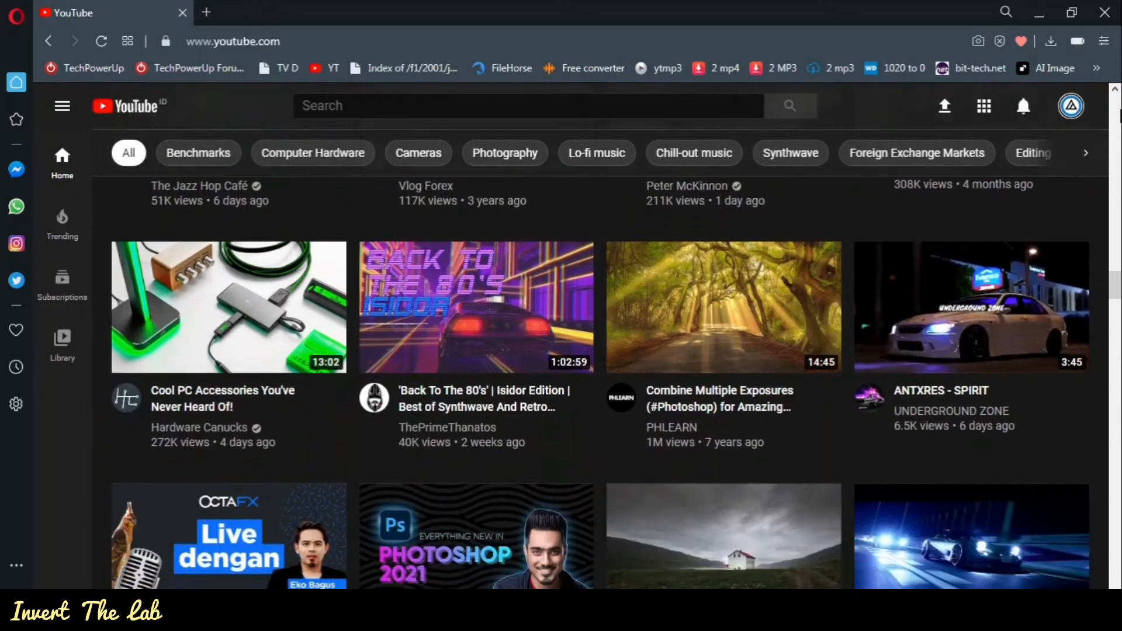
Step: Browse the YouTube home feed for a video thumbnail with an appealing color scheme
scroll(1120, 115, "down", 5)
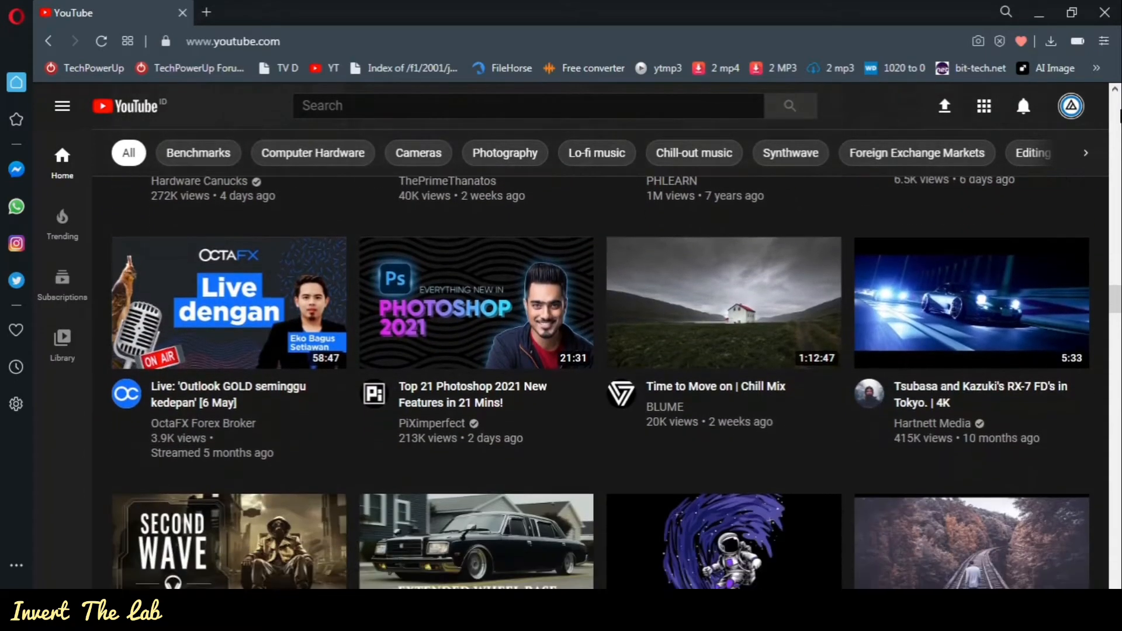
scroll(1119, 115, "down", 1)
scroll(1120, 115, "down", 2)
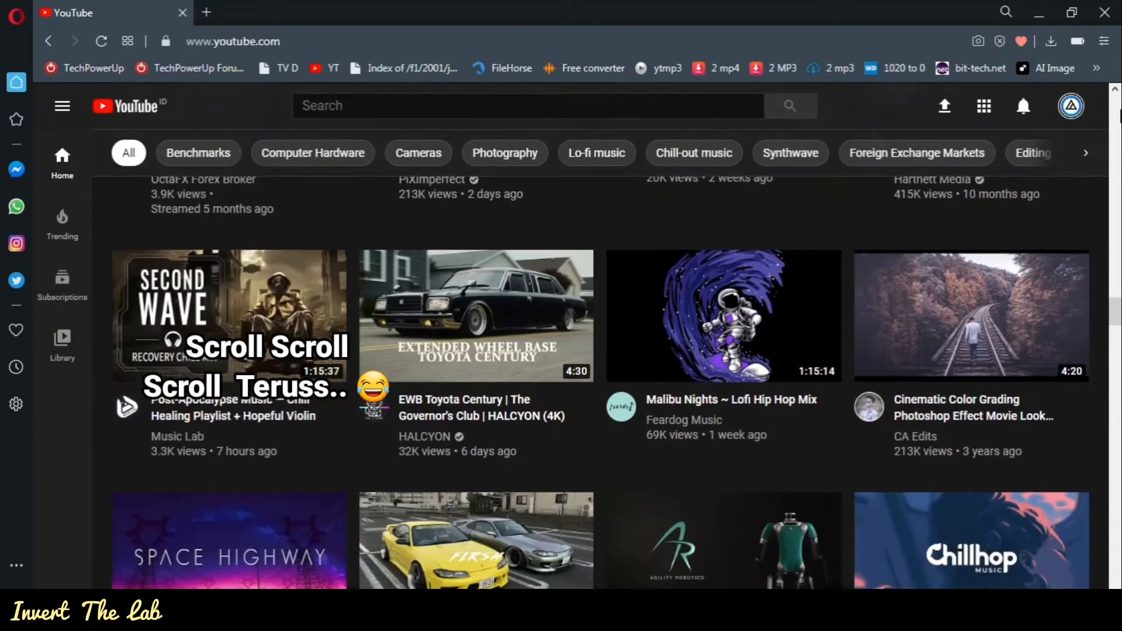
scroll(1117, 145, "down", 7)
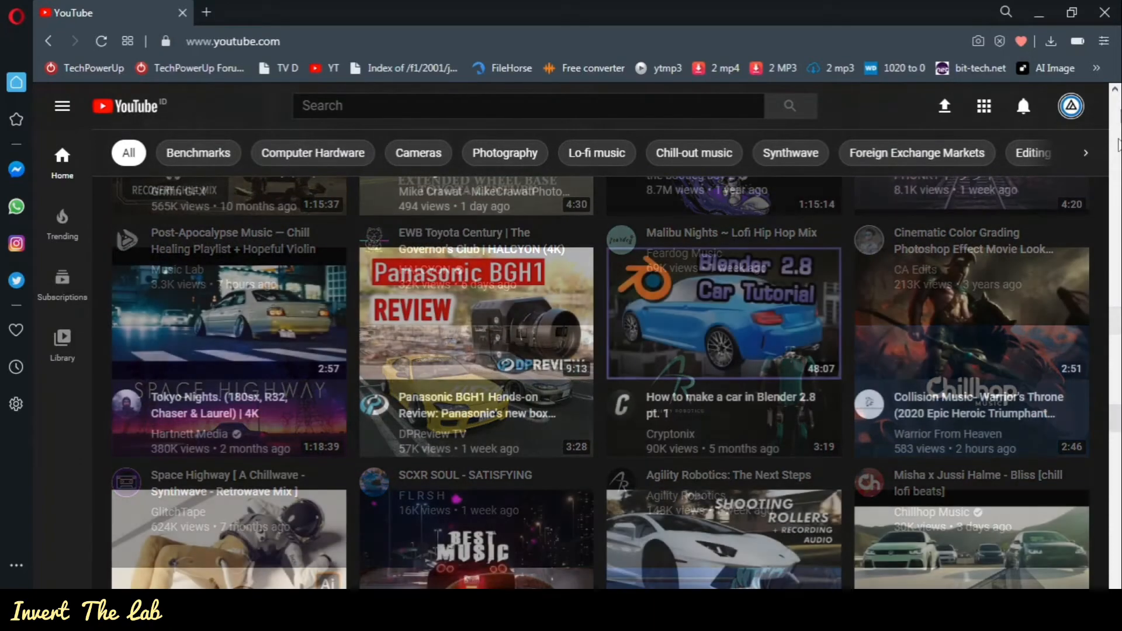
scroll(1117, 145, "down", 6)
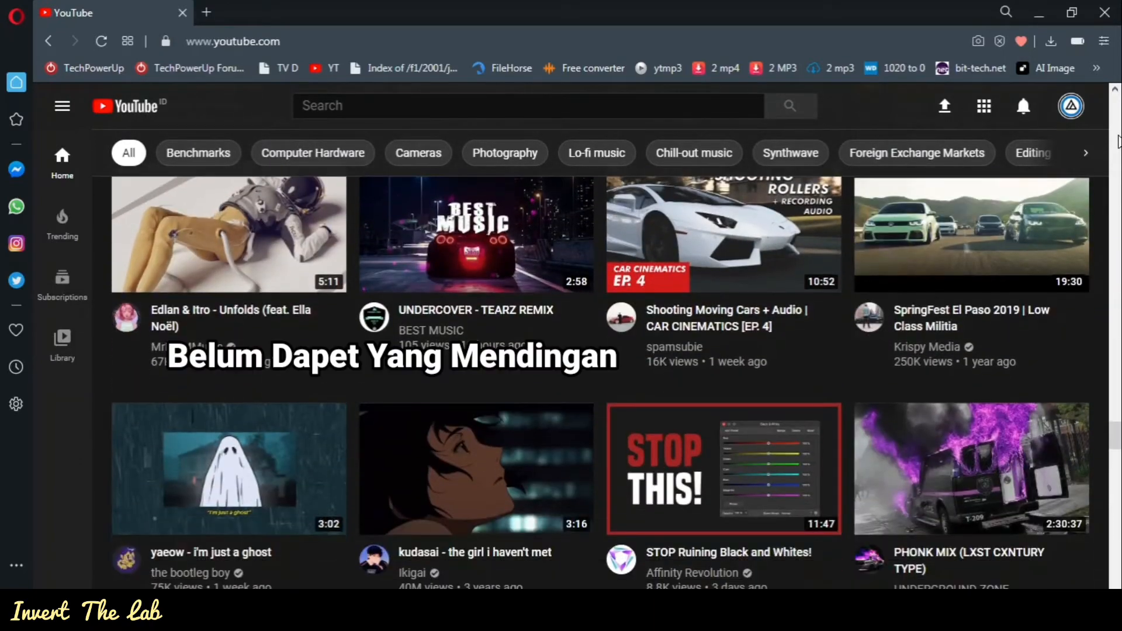
scroll(1117, 142, "down", 6)
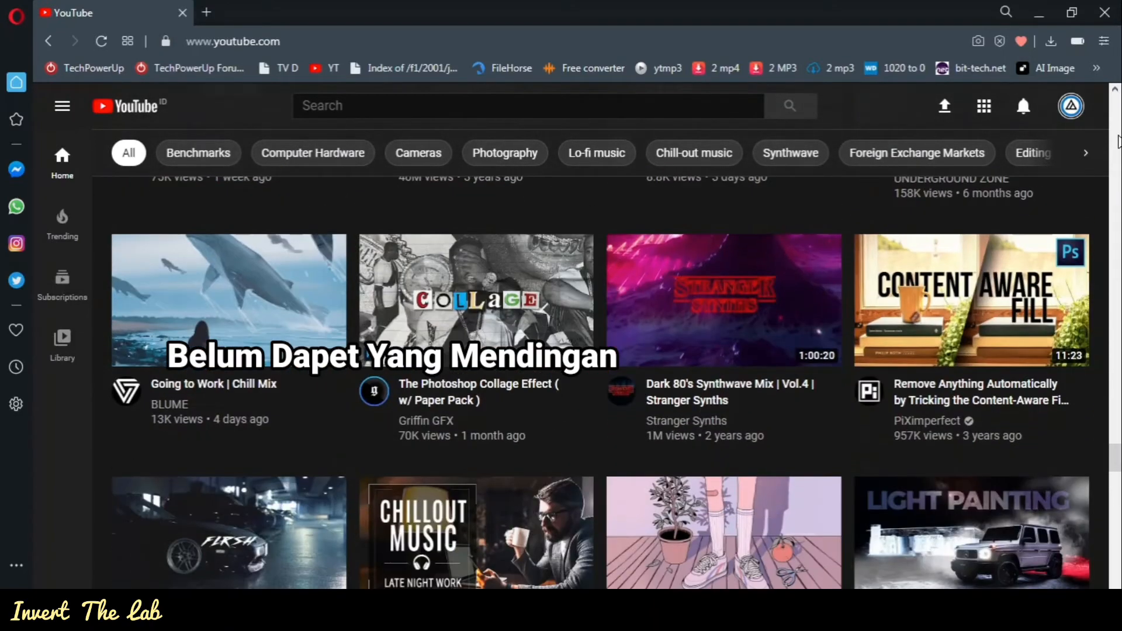
scroll(1117, 142, "down", 5)
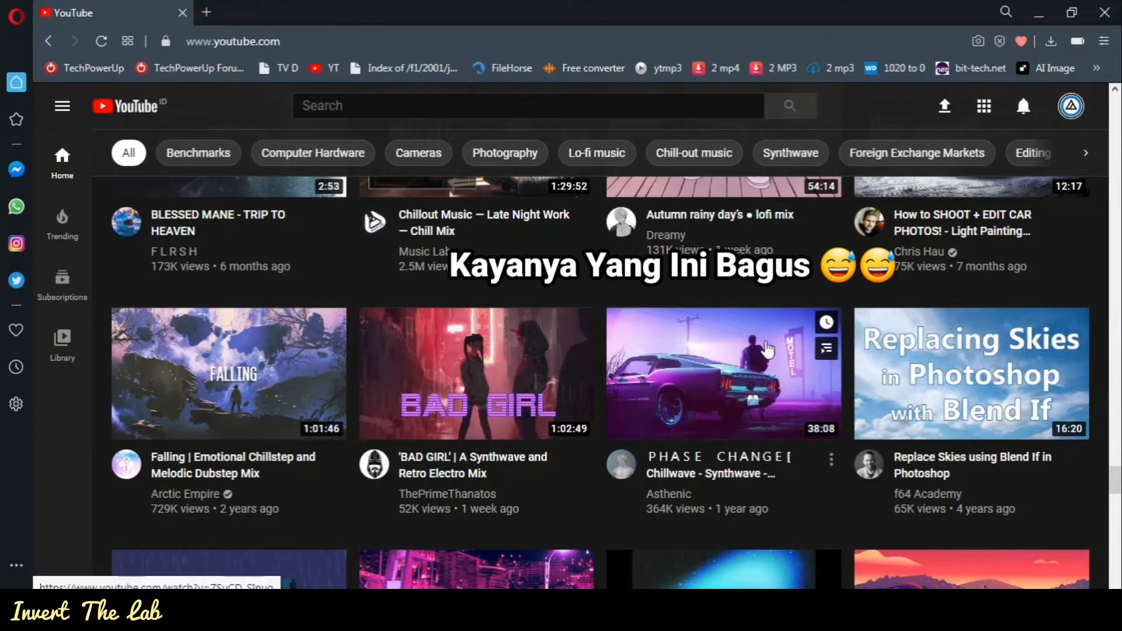
mouse_move(731, 403)
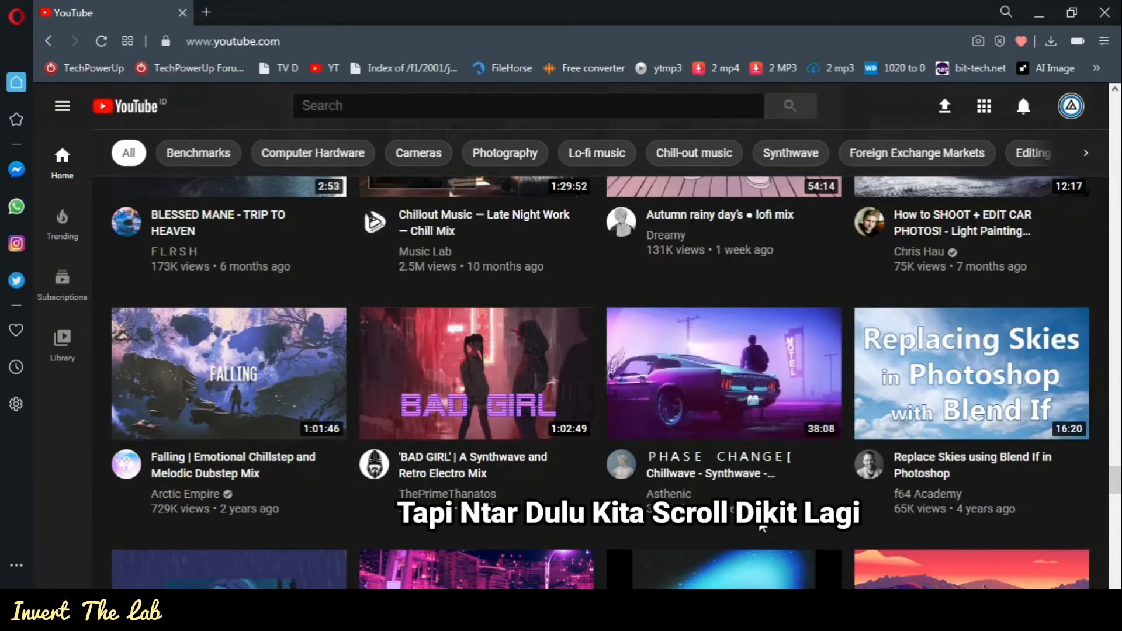
scroll(762, 526, "down", 4)
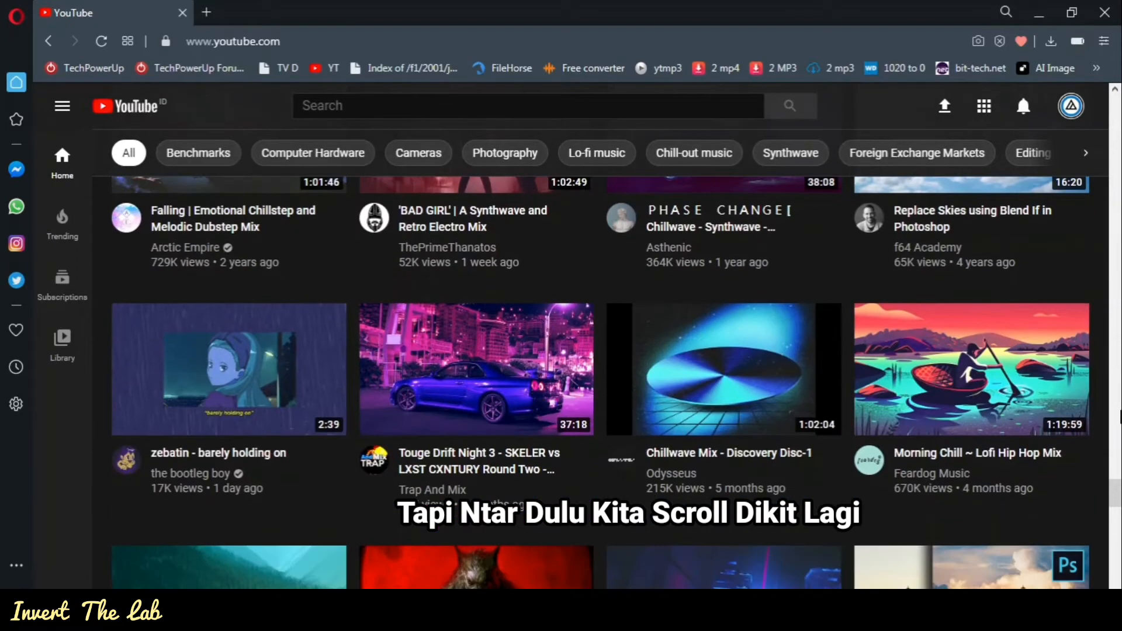
scroll(1120, 417, "down", 2)
scroll(1120, 405, "down", 4)
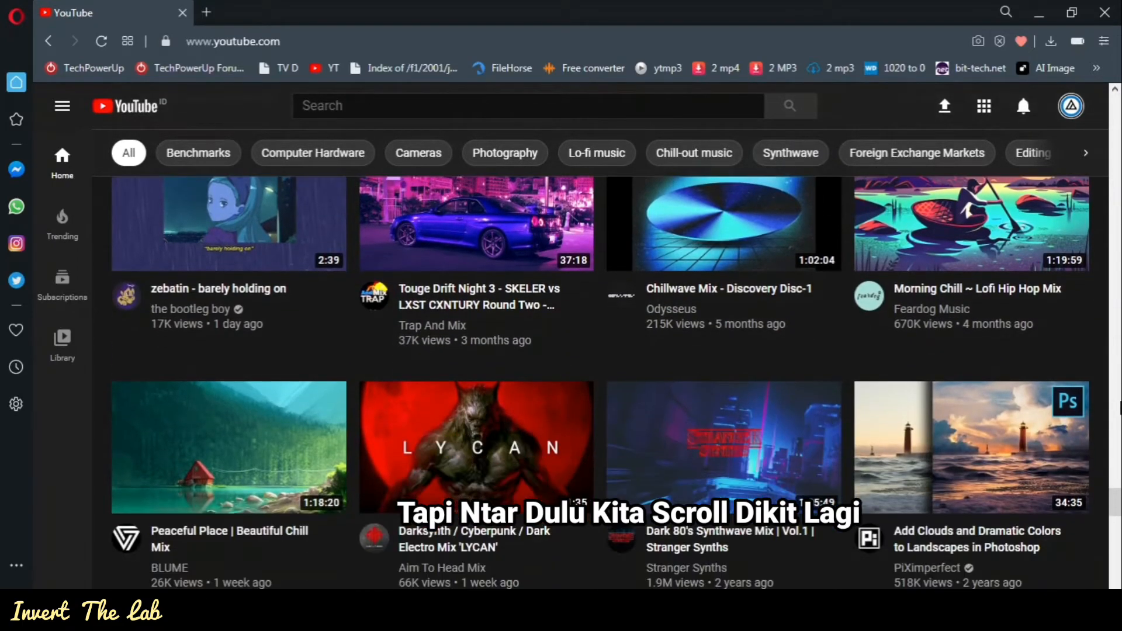
scroll(1119, 403, "down", 3)
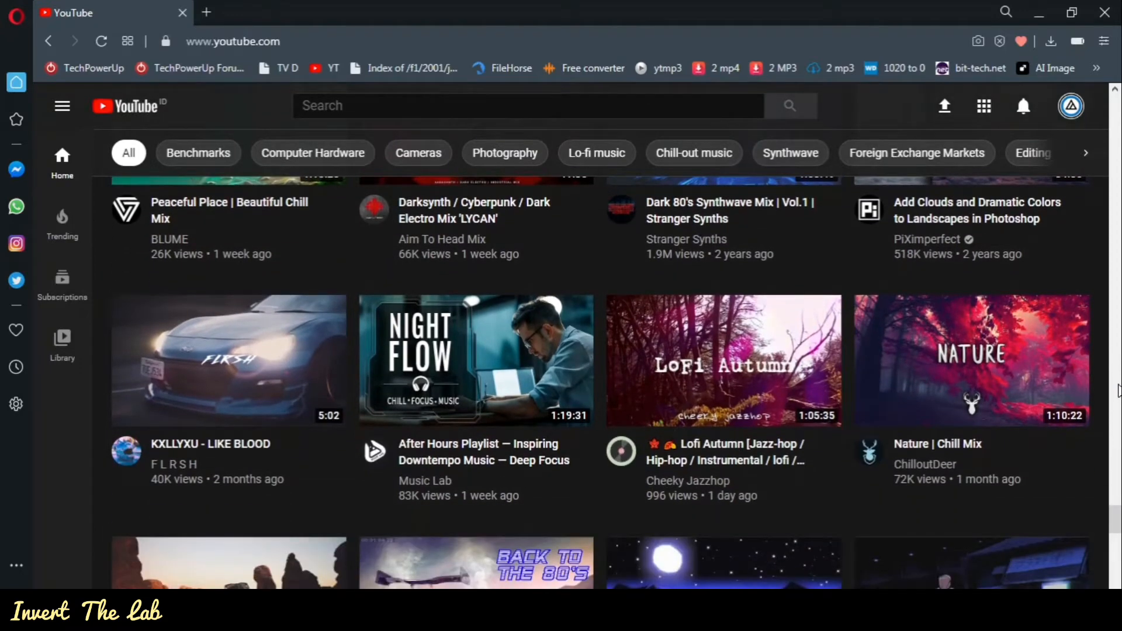
scroll(1118, 390, "down", 2)
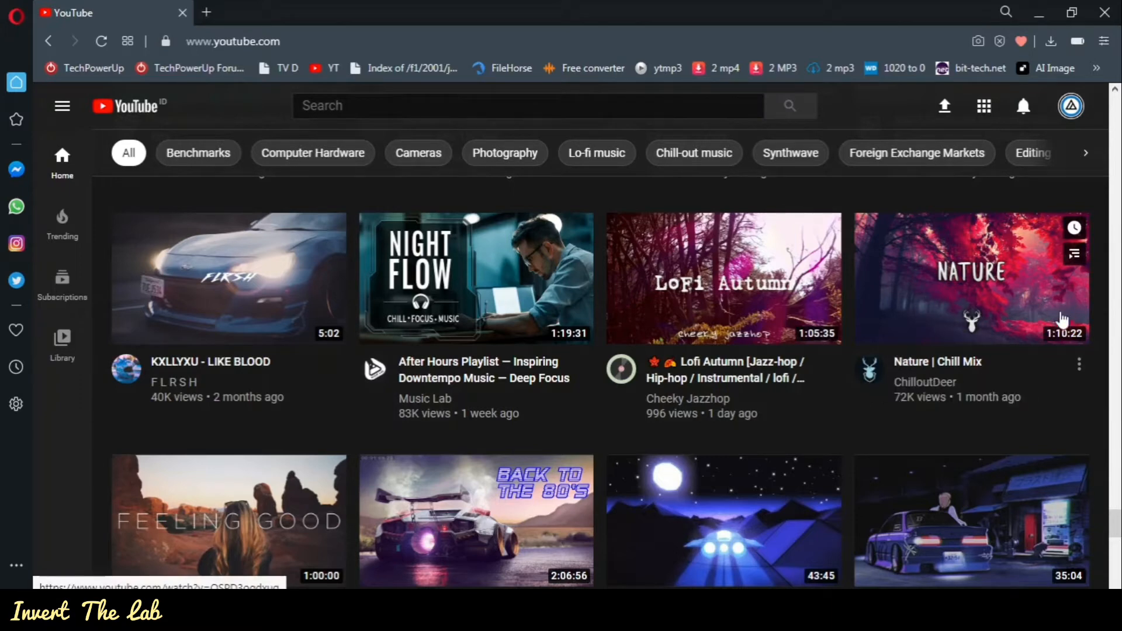
scroll(1119, 309, "down", 8)
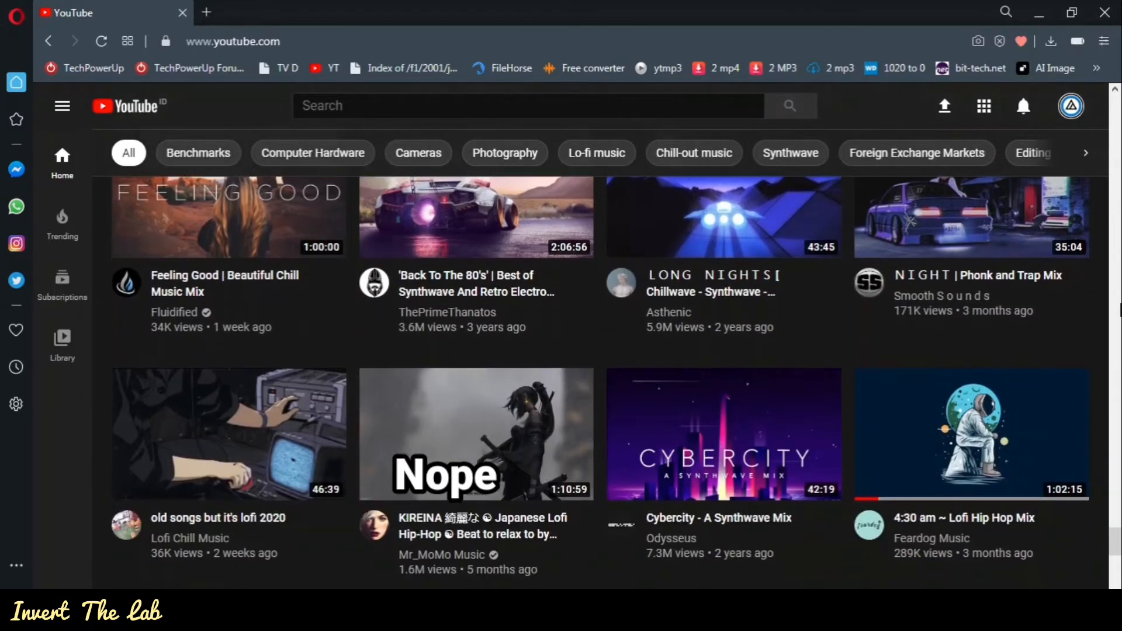
scroll(1120, 310, "down", 4)
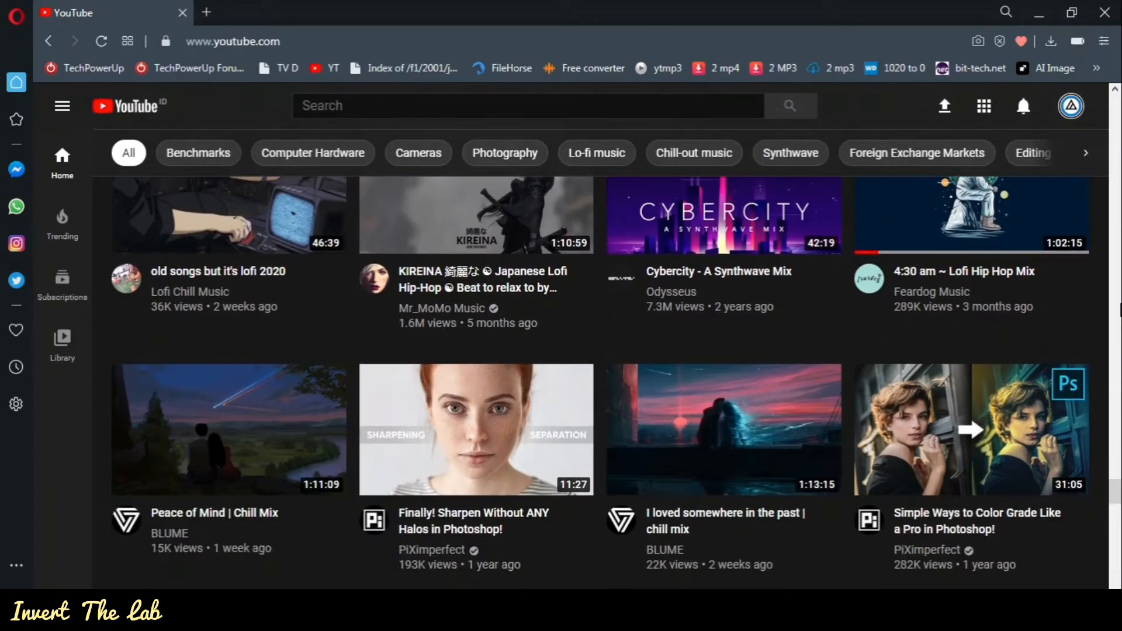
scroll(1120, 310, "down", 5)
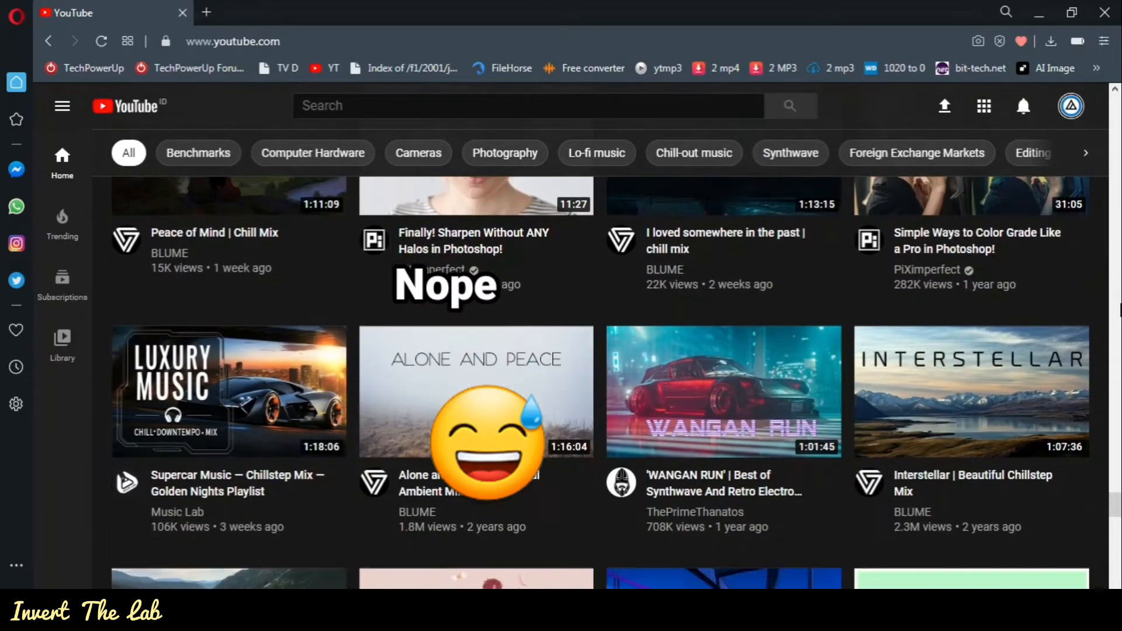
scroll(1120, 310, "down", 2)
Step: Capture the PHASE CHANGE video thumbnail of the purple car with a new snip in Snipping Tool
scroll(1119, 310, "up", 17)
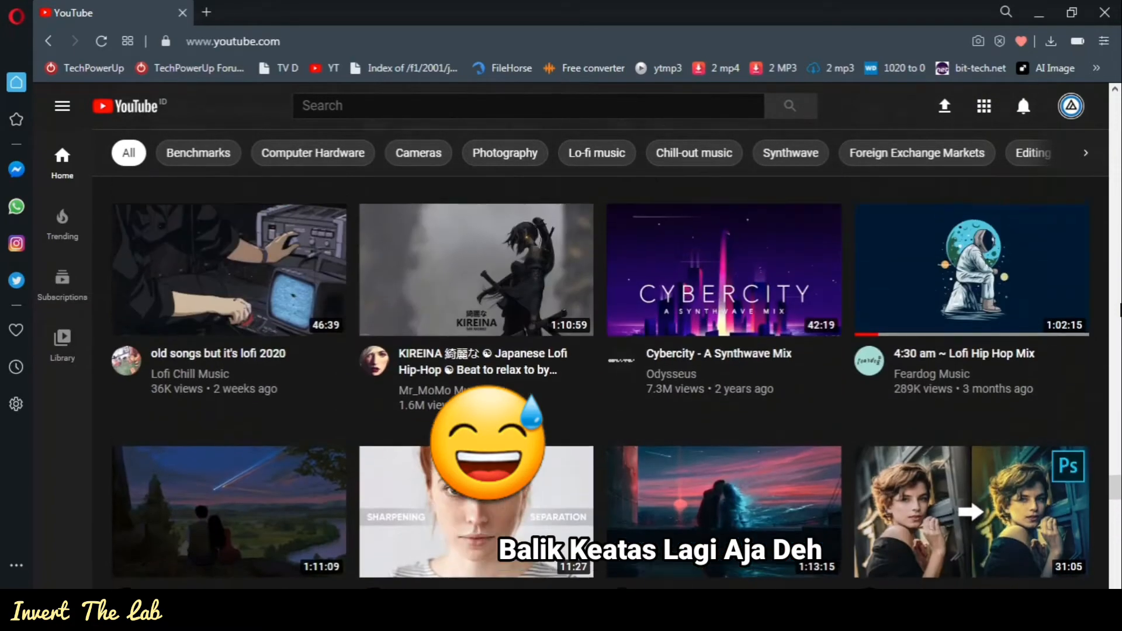
scroll(1120, 310, "up", 9)
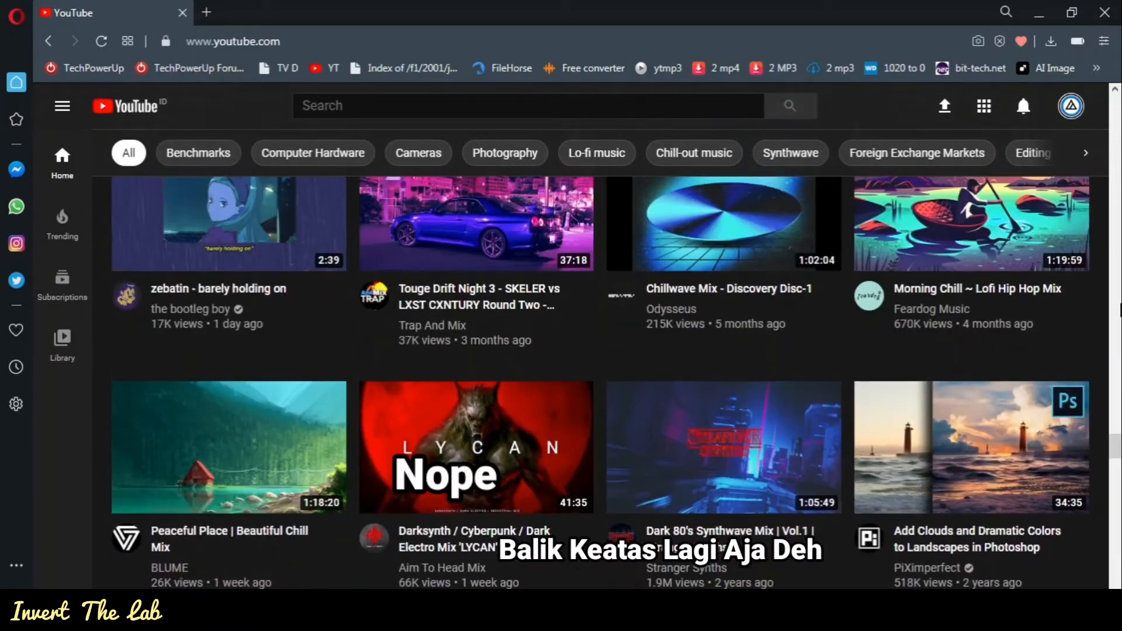
scroll(1119, 310, "up", 4)
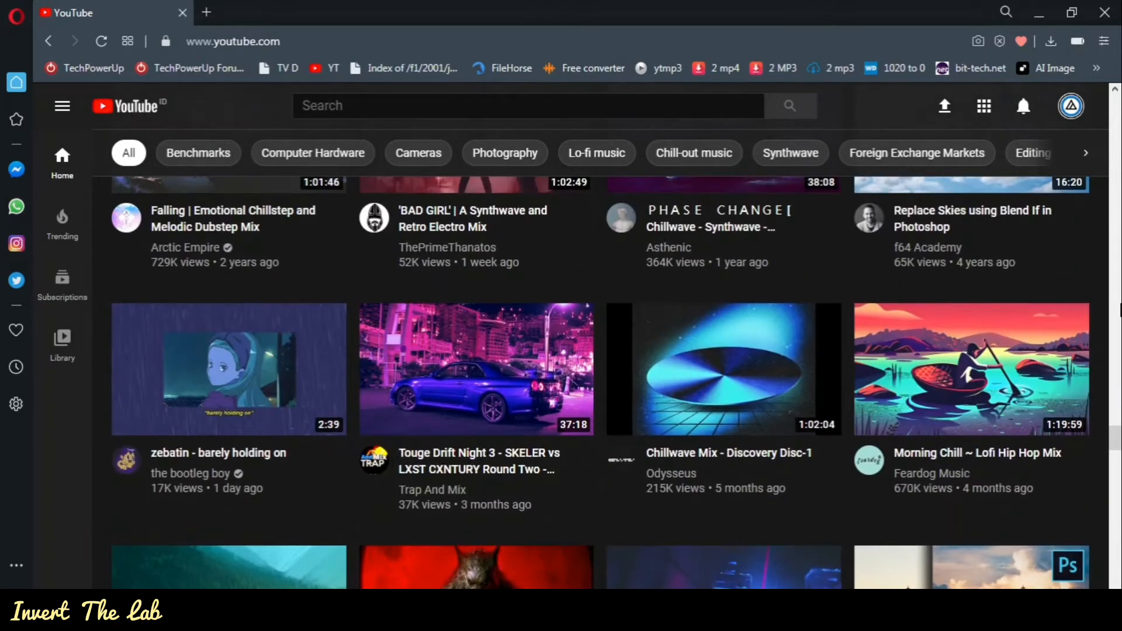
scroll(1119, 309, "up", 1)
scroll(1119, 310, "down", 1)
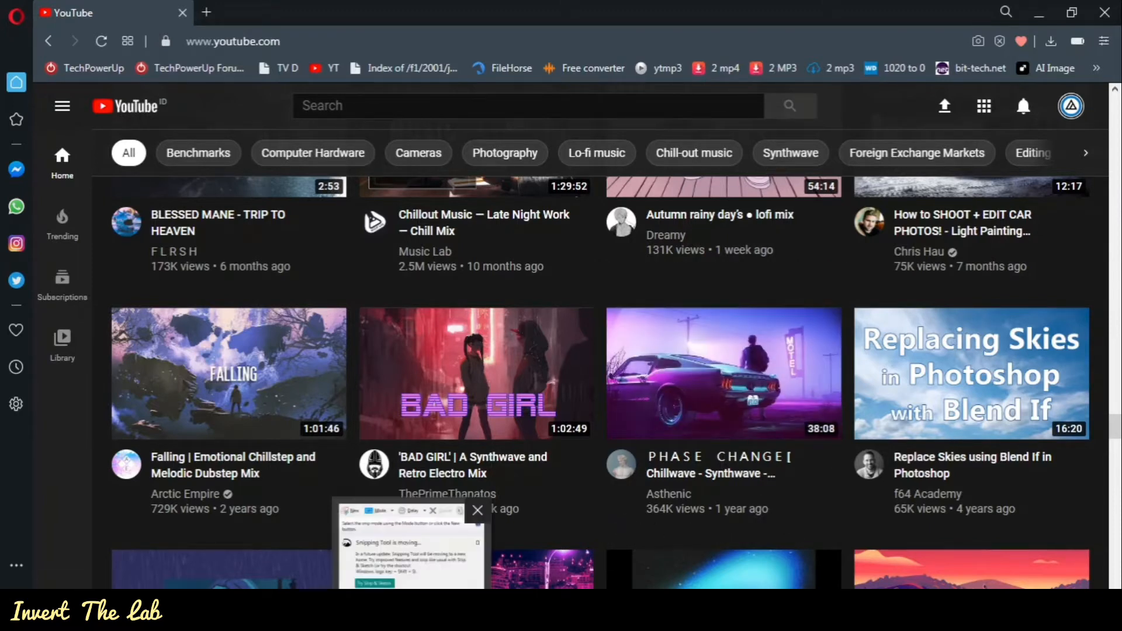
left_click(412, 618)
left_click(251, 148)
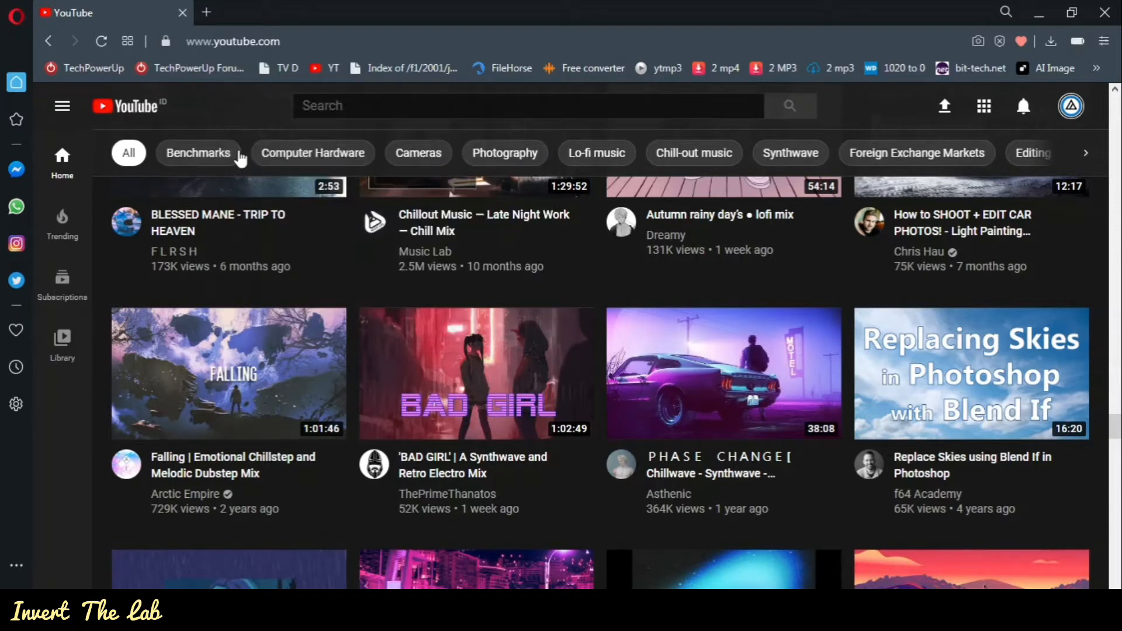
left_click_drag(406, 118, 333, 94)
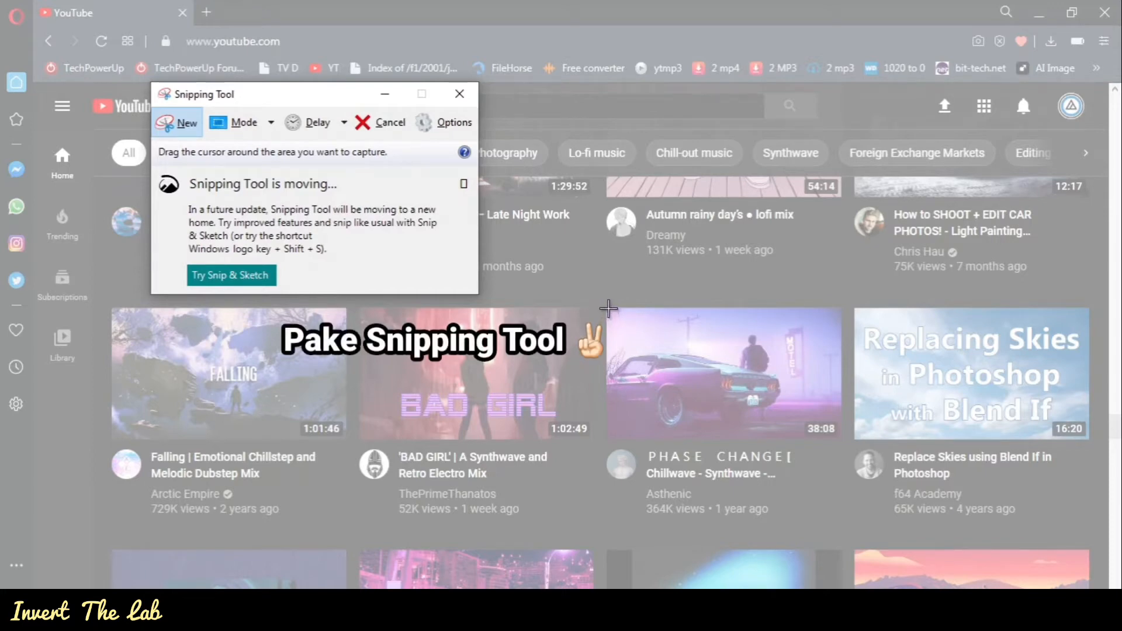
left_click_drag(609, 308, 802, 437)
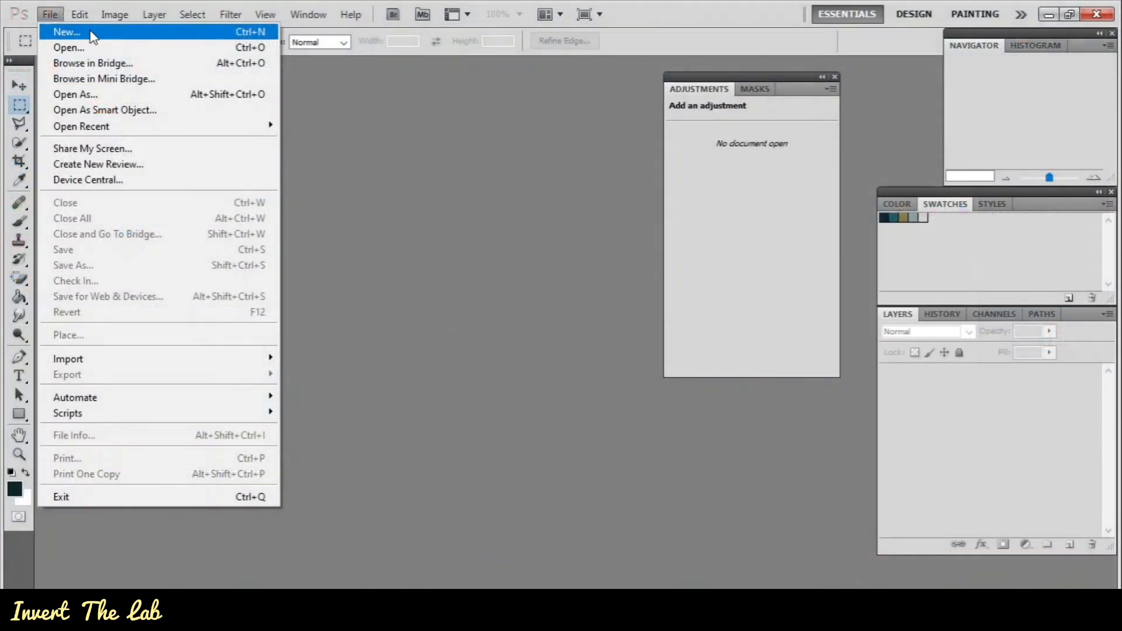
Step: In Photoshop, create a 237 × 157 pixel document from the Clipboard preset and enlarge its window
left_click(91, 36)
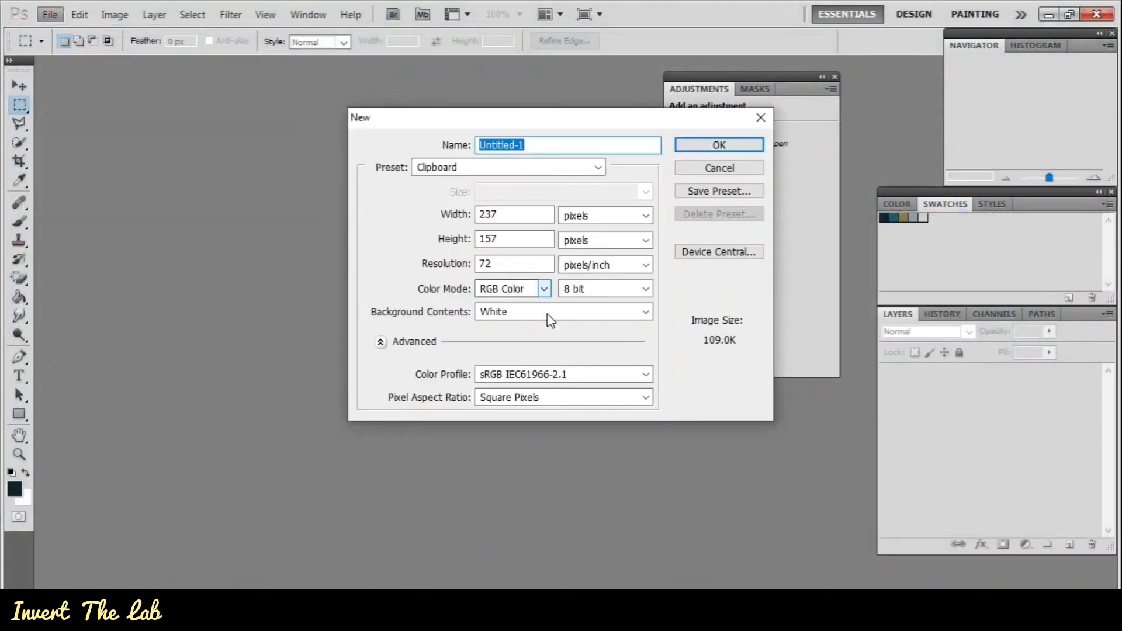
left_click(696, 153)
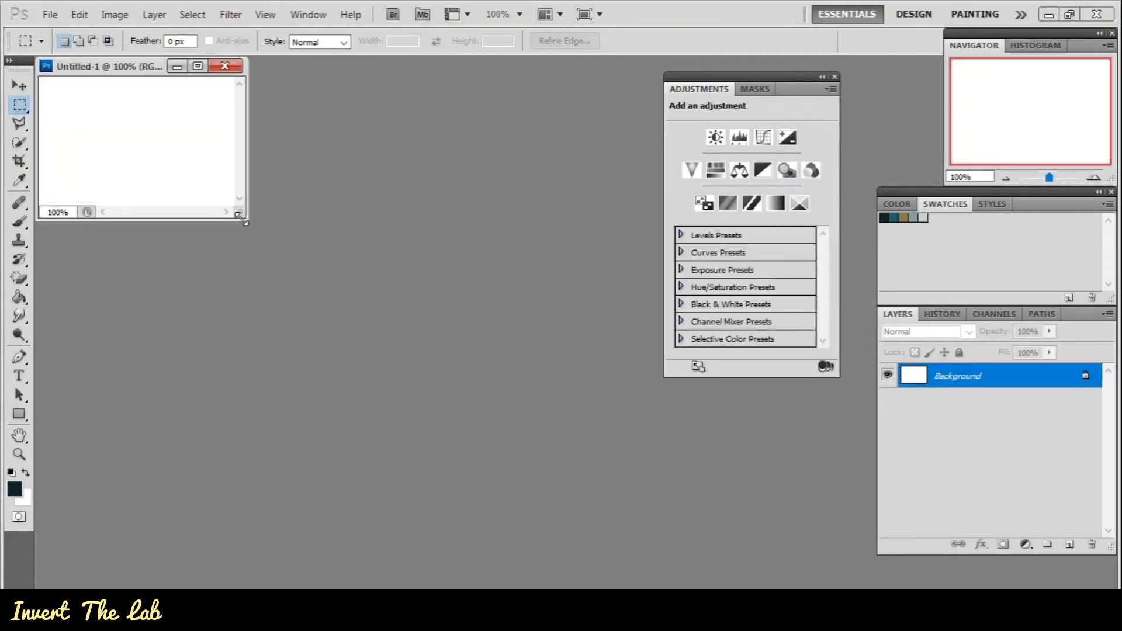
left_click_drag(242, 219, 473, 475)
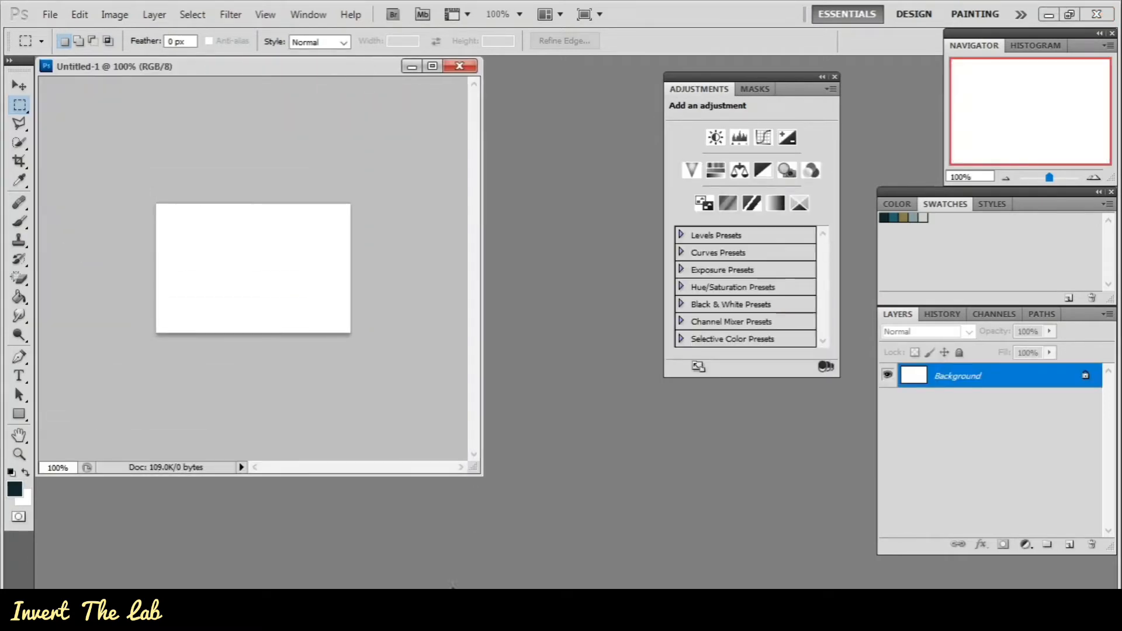
Step: Copy the car snip from Snipping Tool and paste it into the blank Photoshop document
key("alt+Tab")
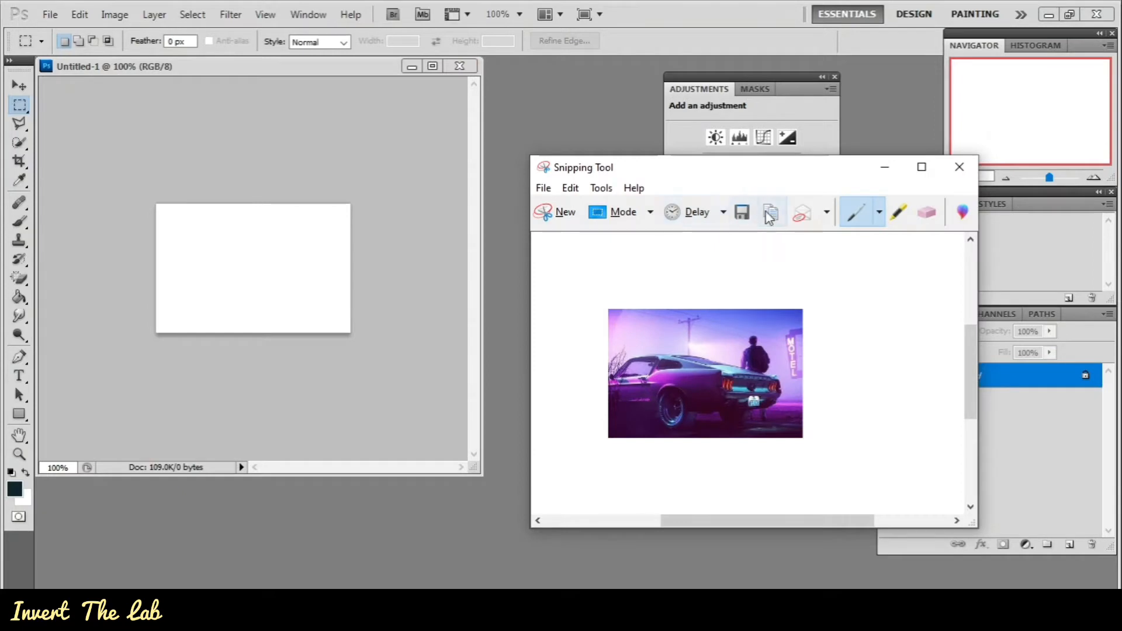
key("alt+Tab")
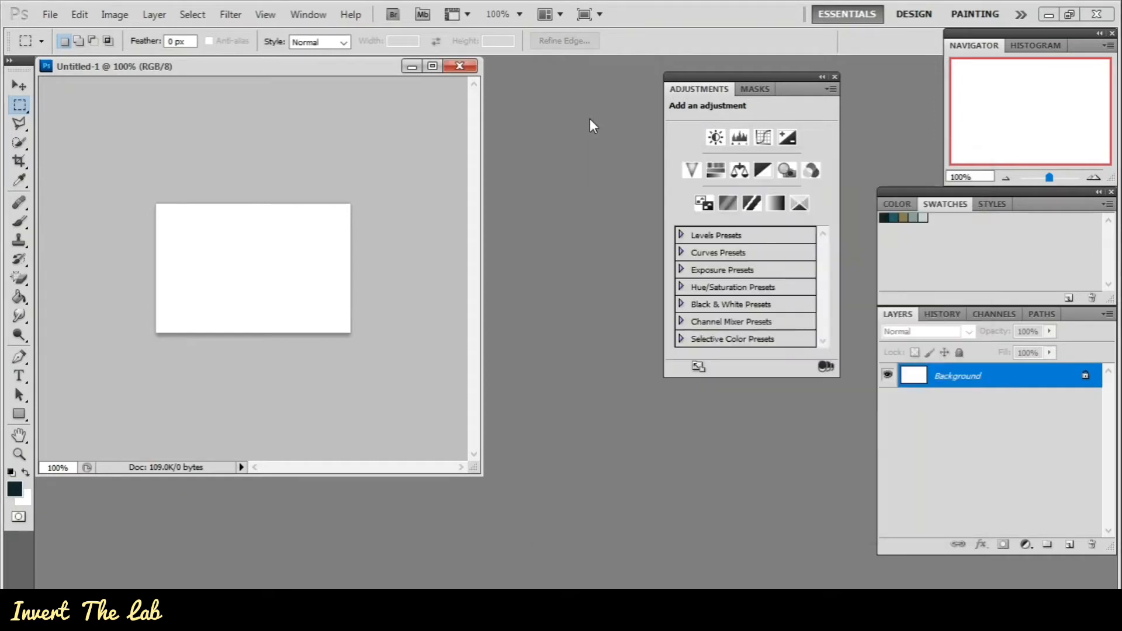
key("ctrl+v")
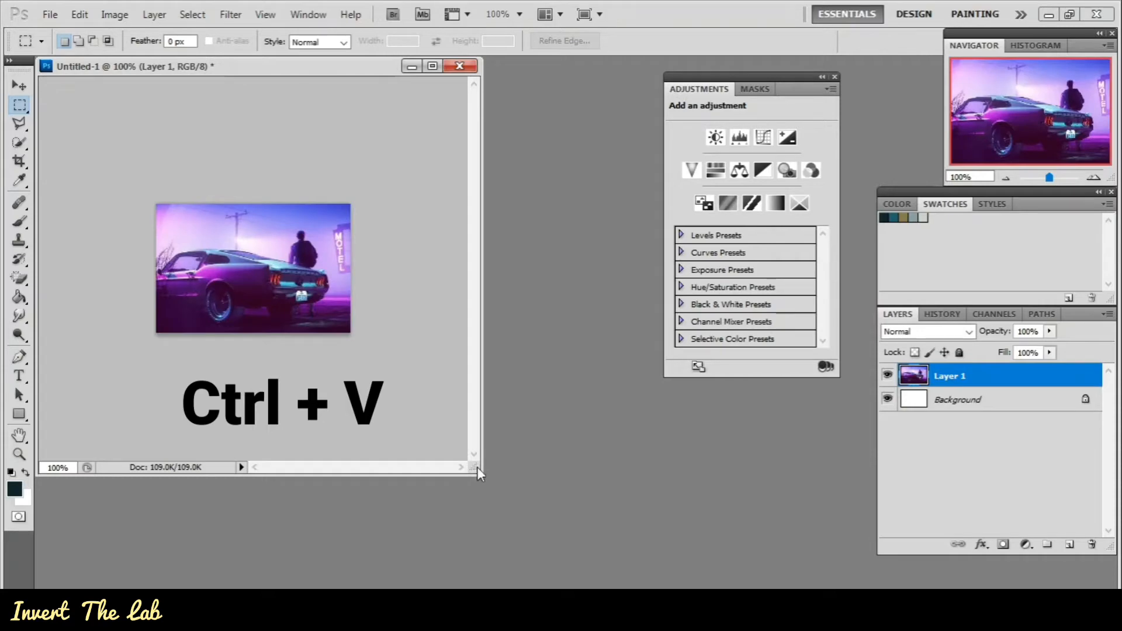
Step: Enlarge the document window further and set the pasted image's zoom to 200%
left_click_drag(474, 468, 561, 540)
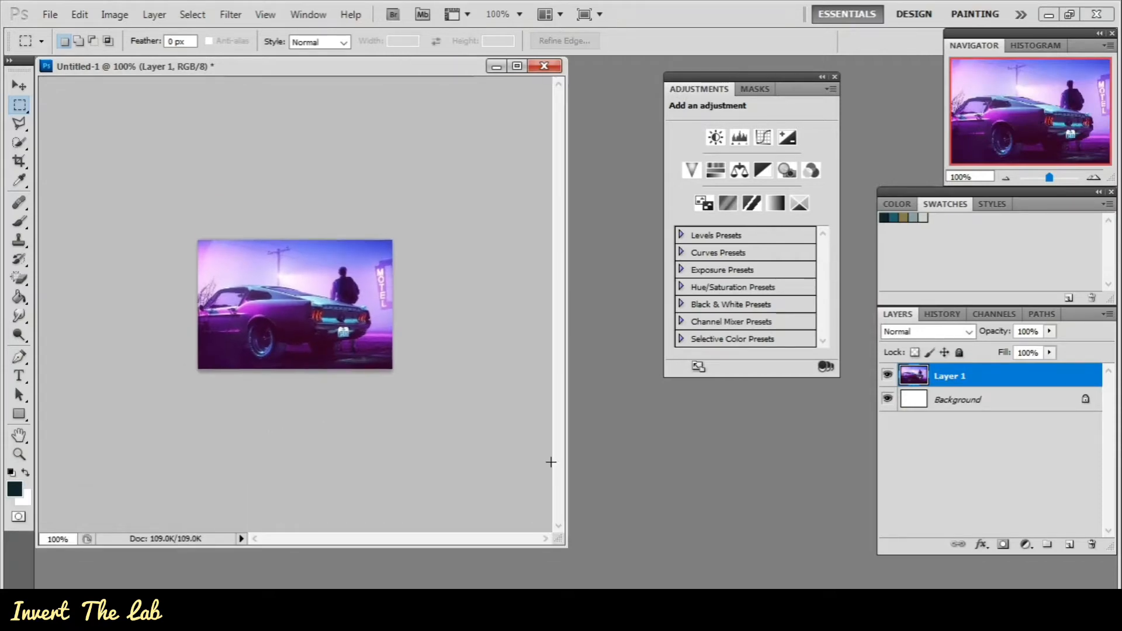
left_click(1093, 178)
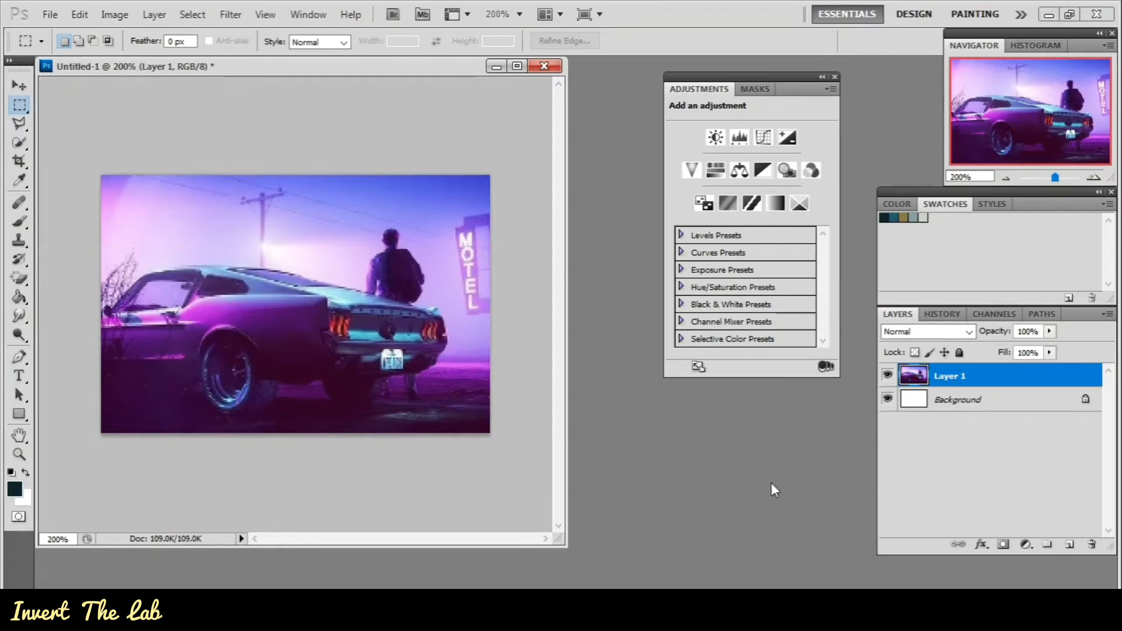
left_click_drag(564, 545, 605, 559)
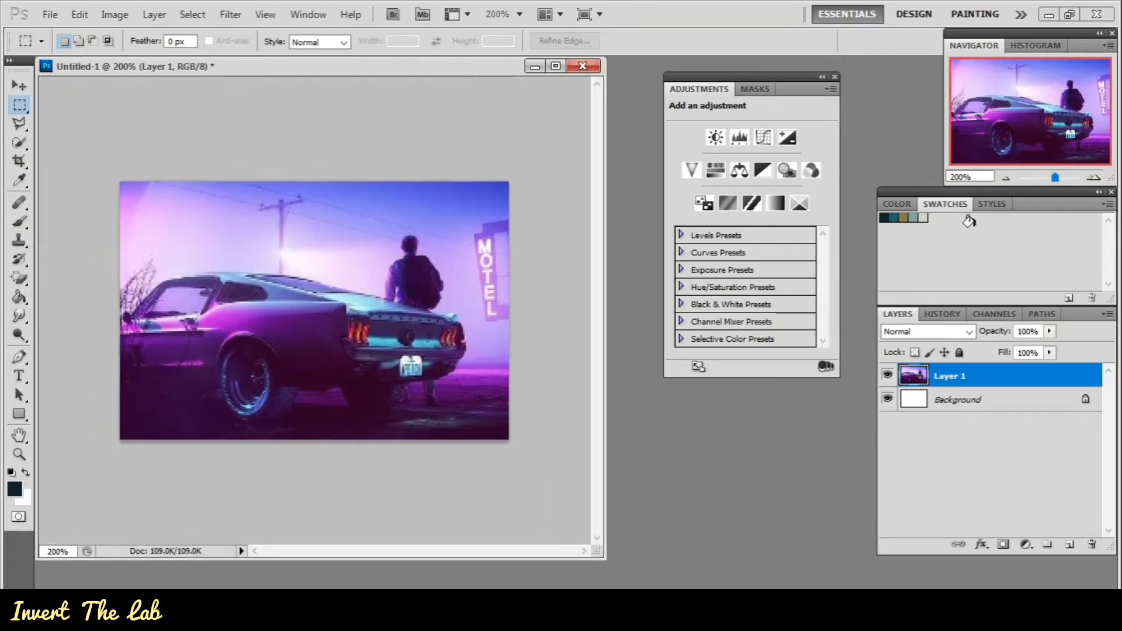
left_click(1091, 178)
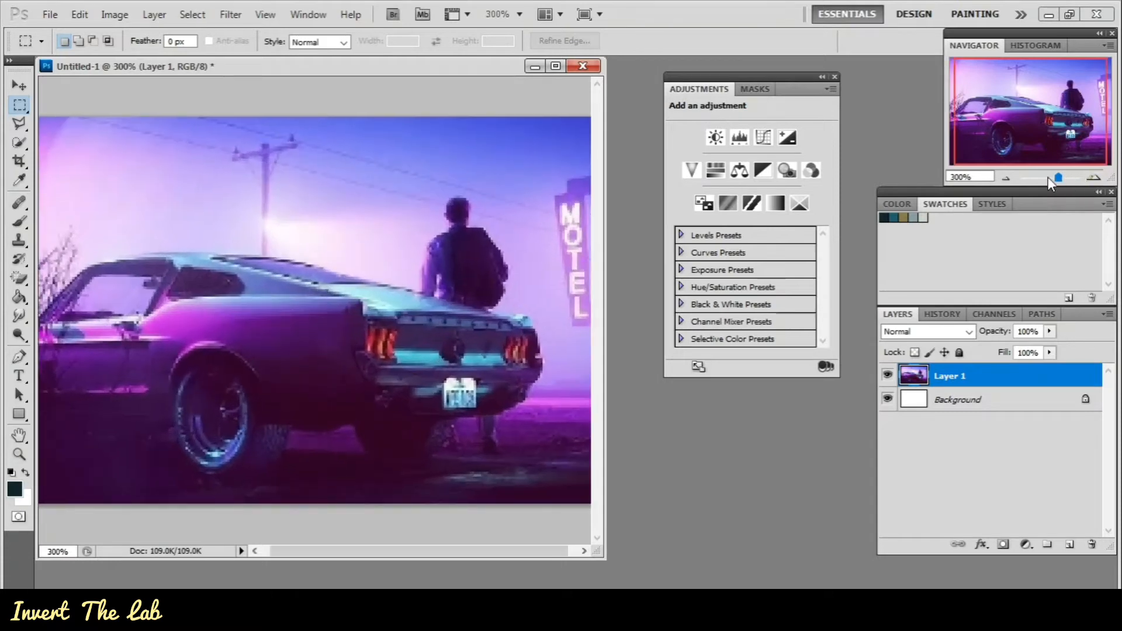
left_click(1004, 180)
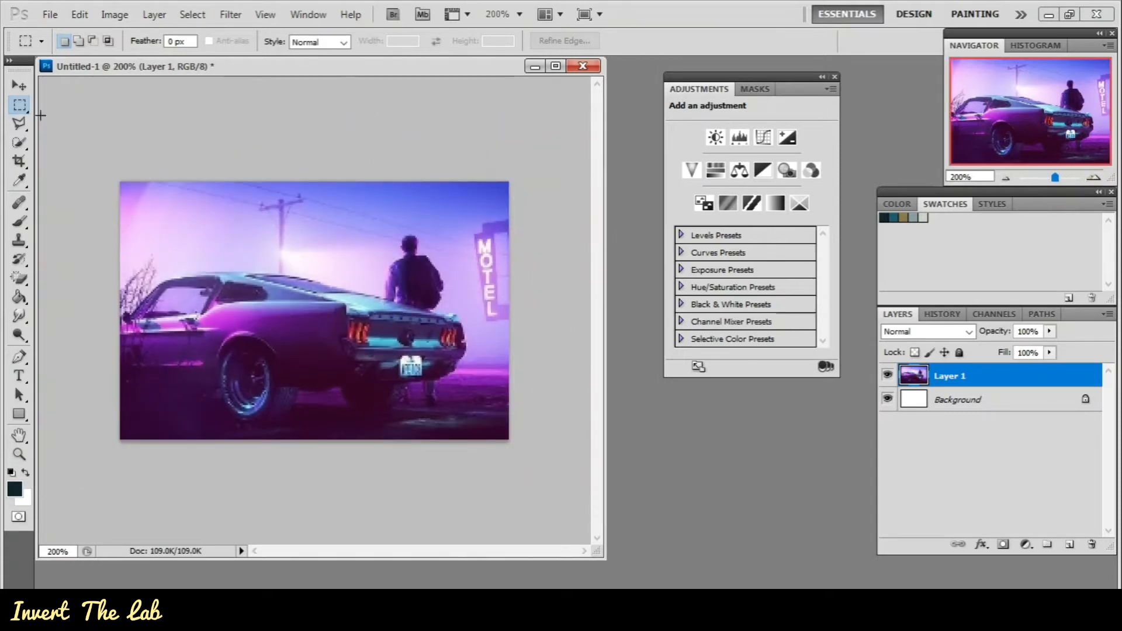
Step: Open Save for Web & Devices for the car image and limit the GIF to a maximum of 5 colors
left_click(19, 85)
left_click(49, 14)
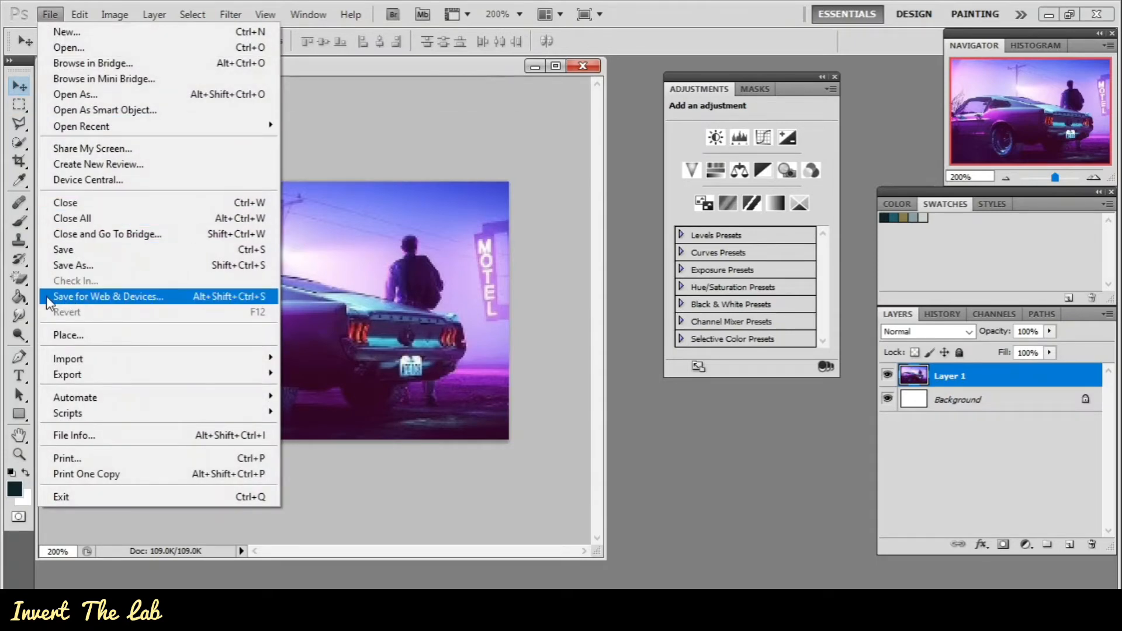
left_click(65, 299)
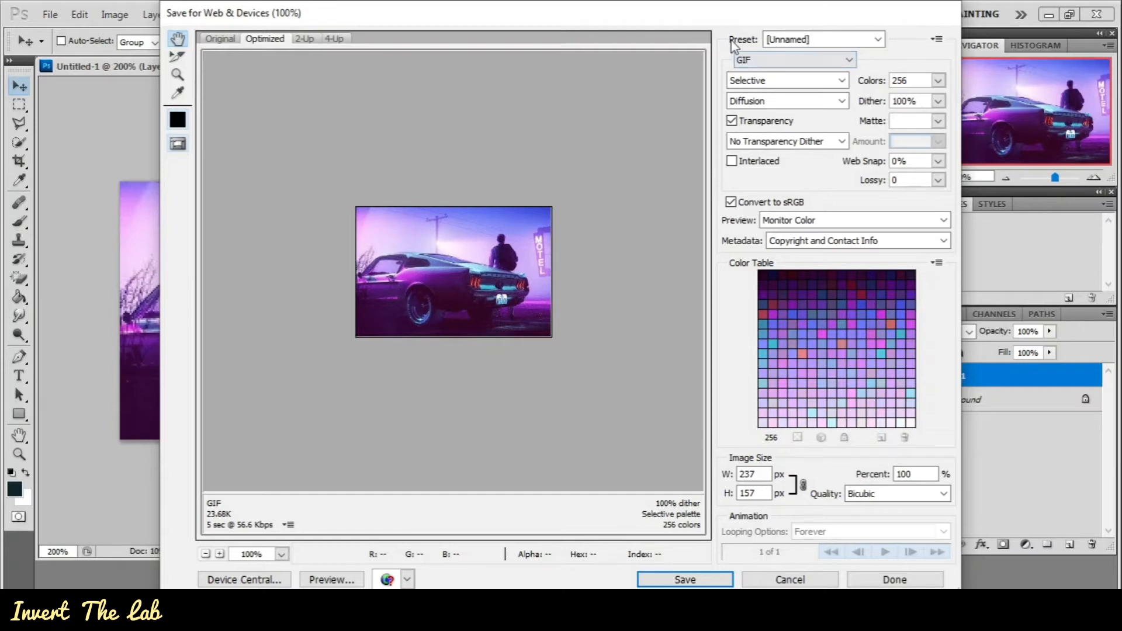
left_click(939, 82)
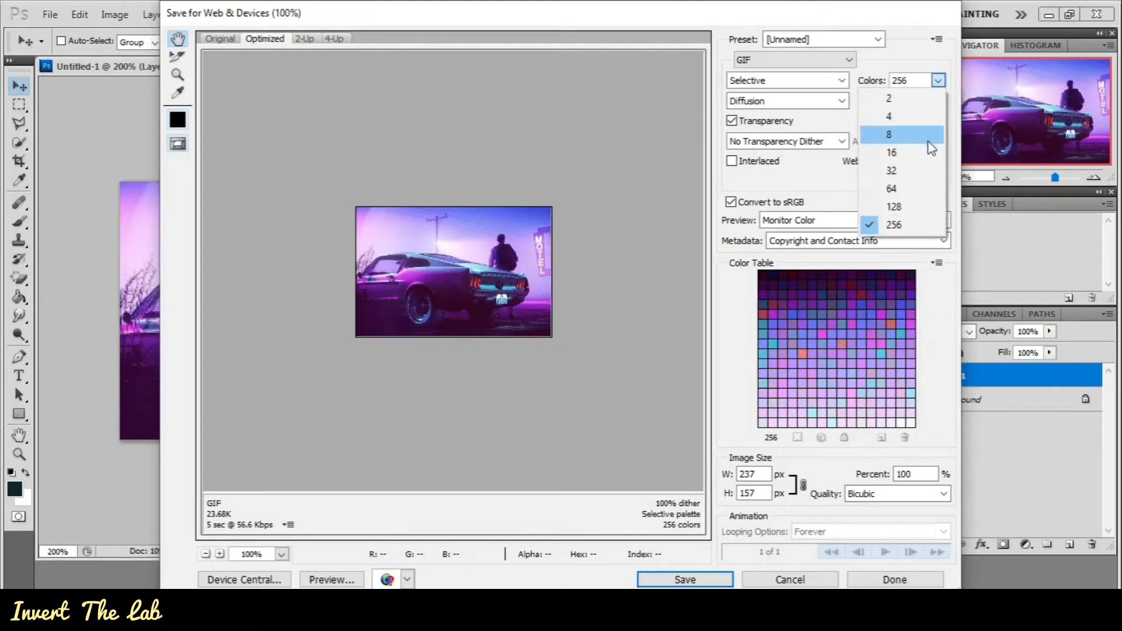
left_click(914, 66)
left_click_drag(915, 80, 884, 87)
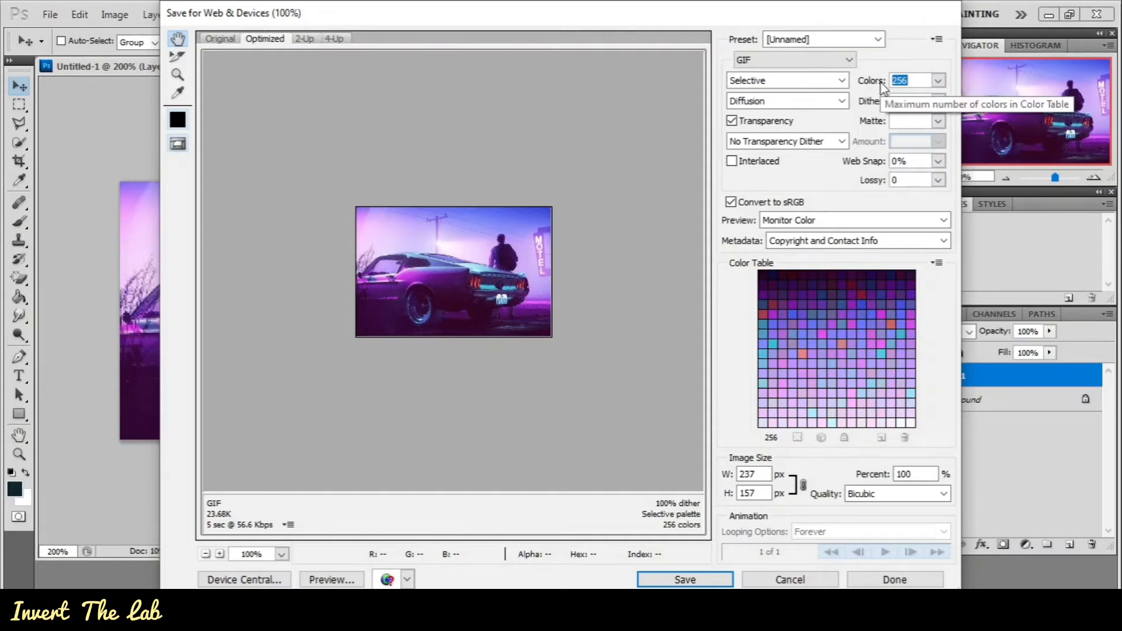
type("5")
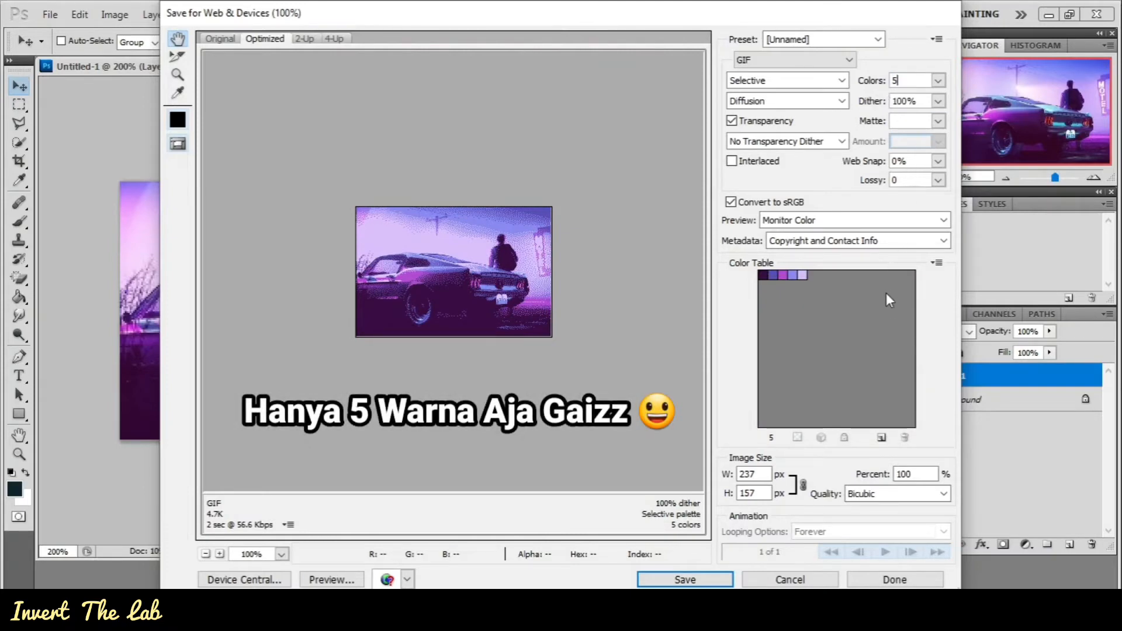
Step: Try sorting the color table by popularity and by hue
left_click(943, 265)
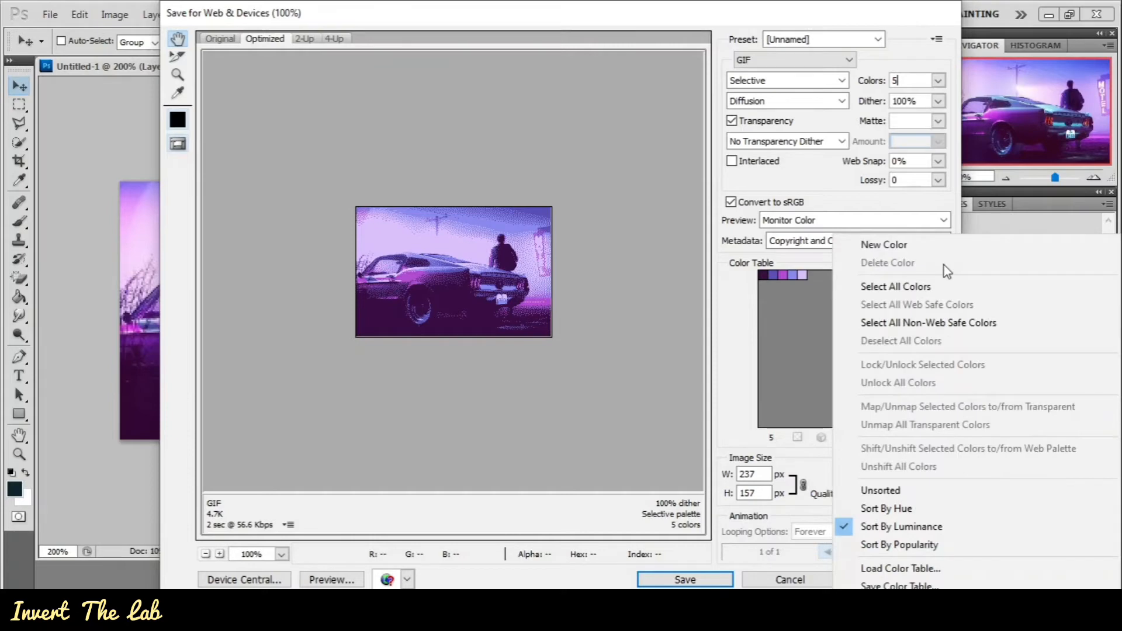
left_click(929, 545)
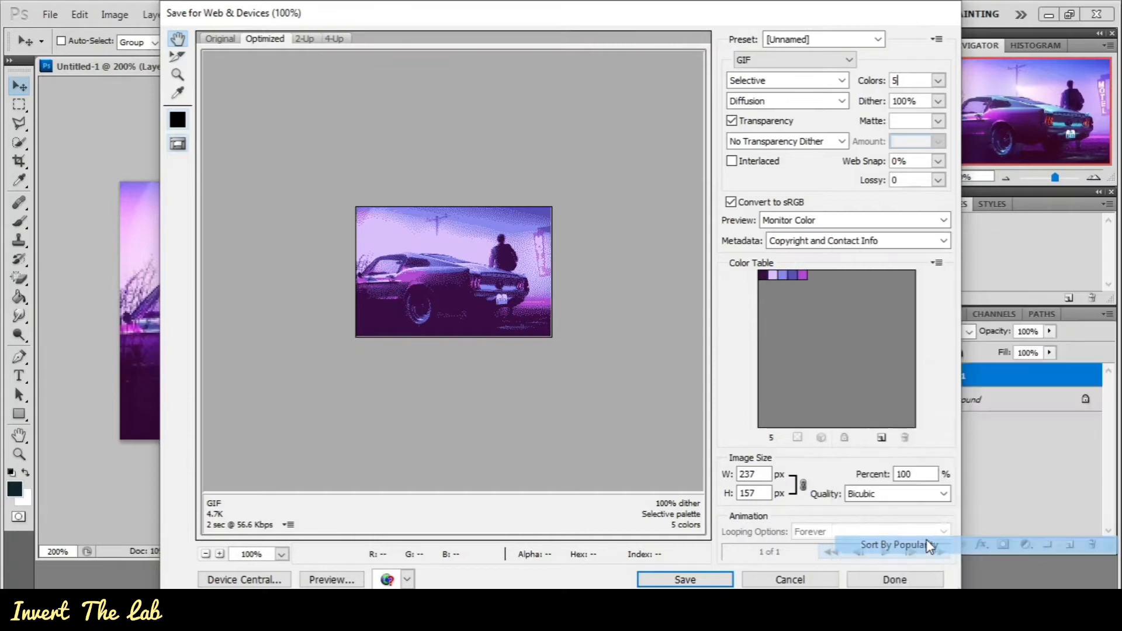
left_click(938, 263)
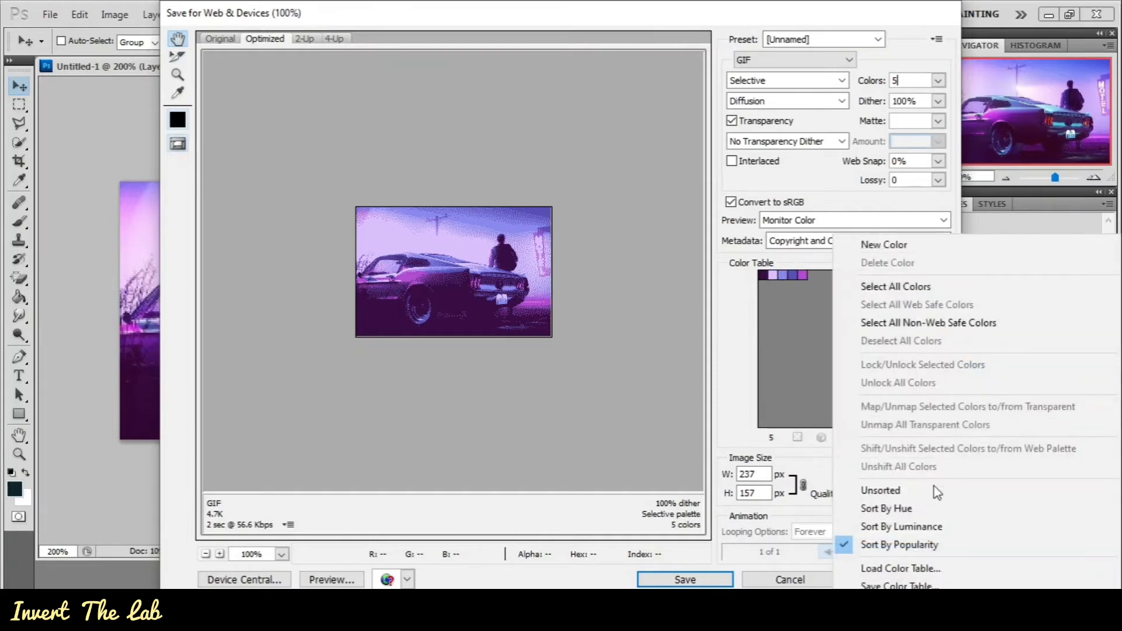
left_click(929, 505)
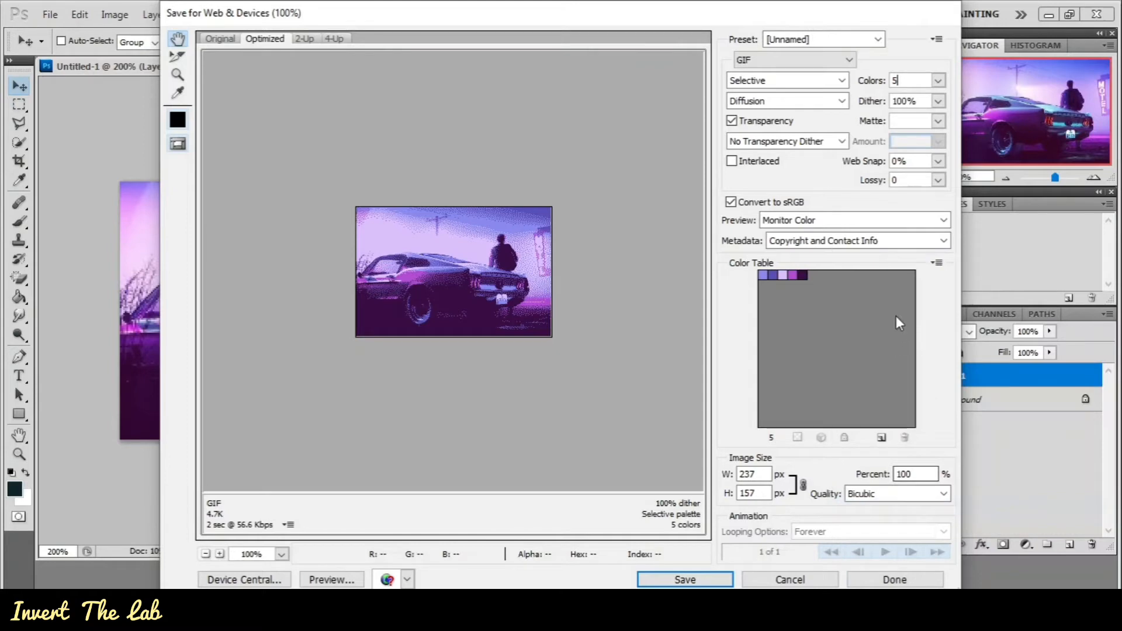
Step: Sort the color table by luminance, save it to the Desktop as "color table 1", and leave the web export without saving the image
left_click(938, 267)
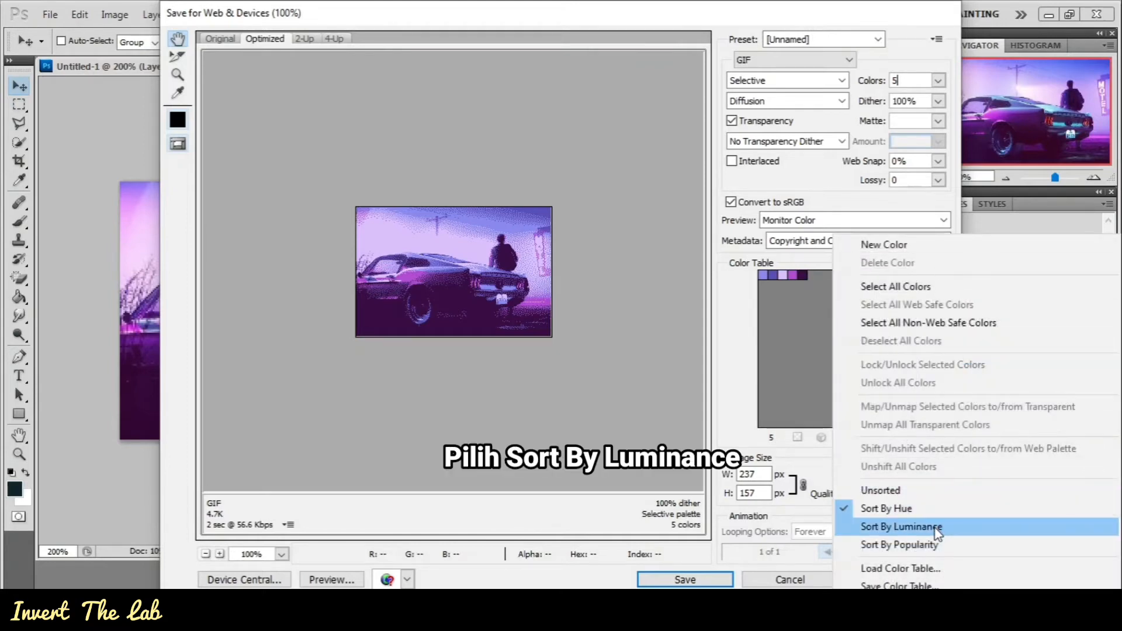
left_click(935, 527)
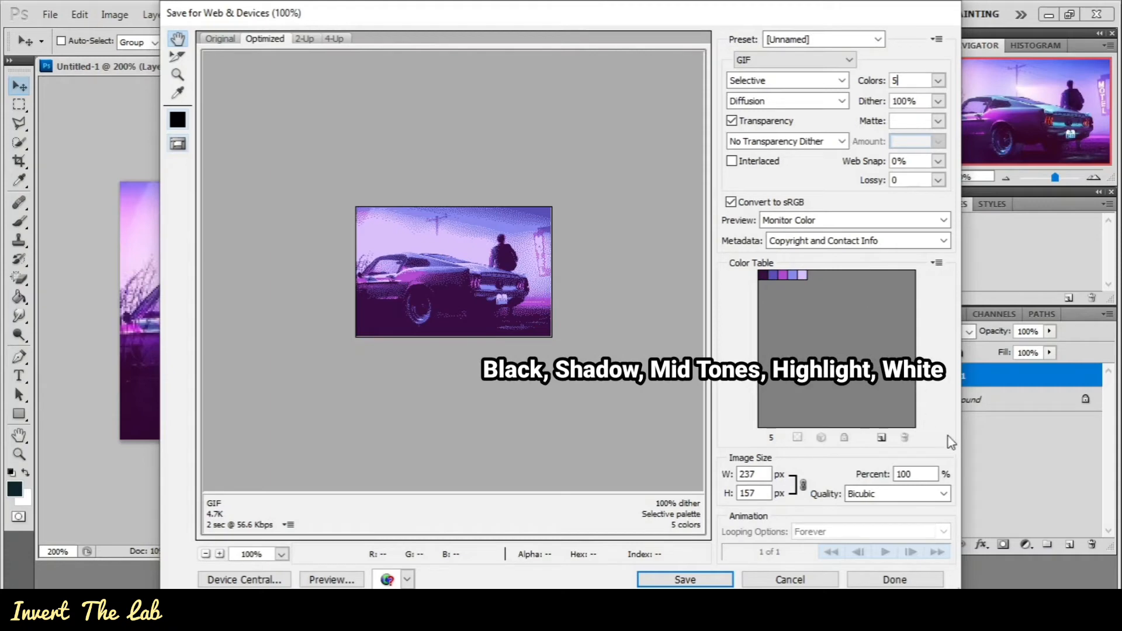
left_click(937, 263)
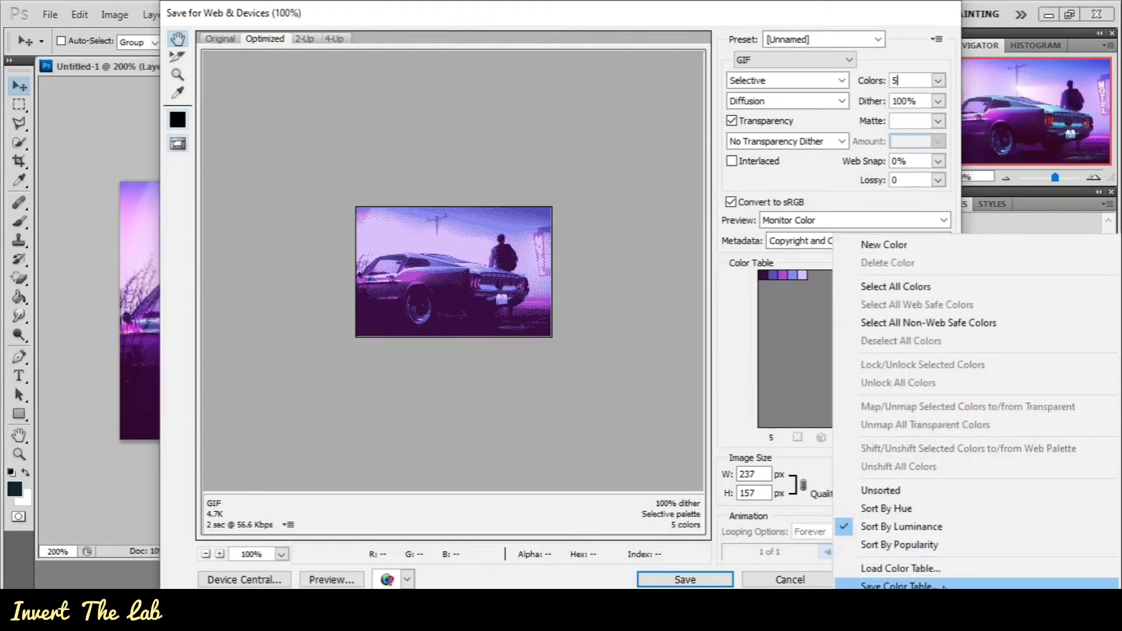
left_click(968, 586)
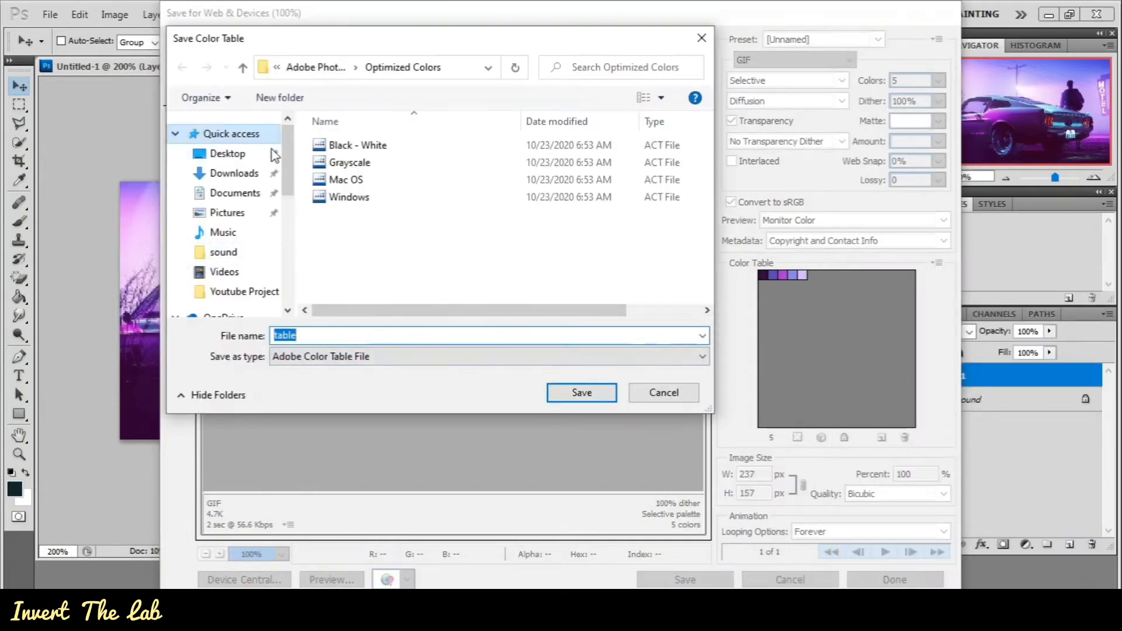
left_click(229, 154)
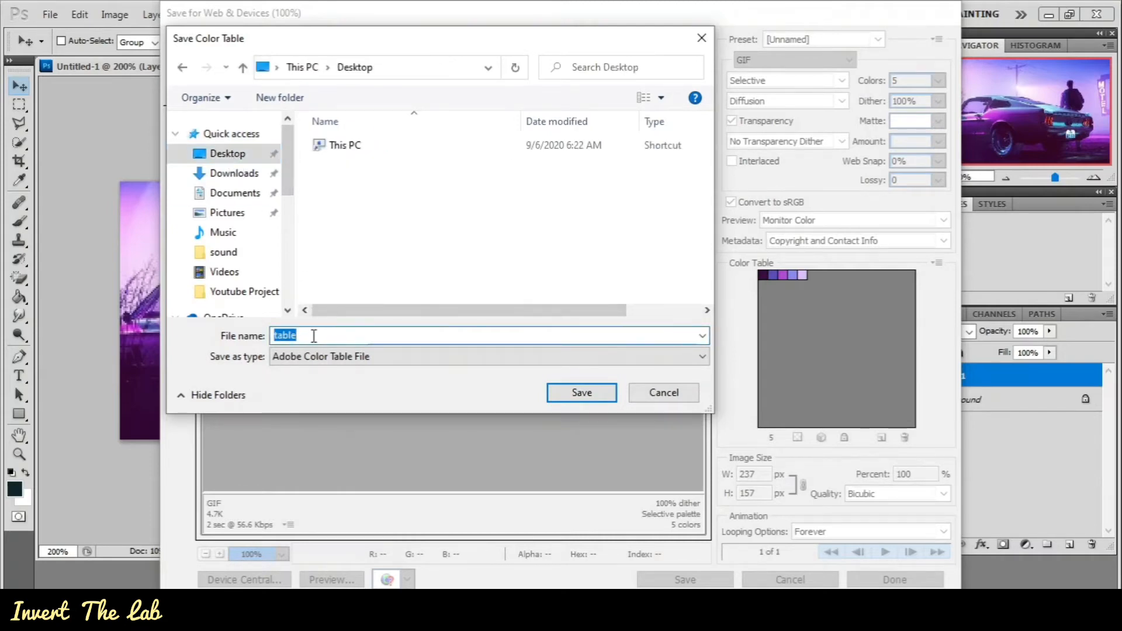
type("color")
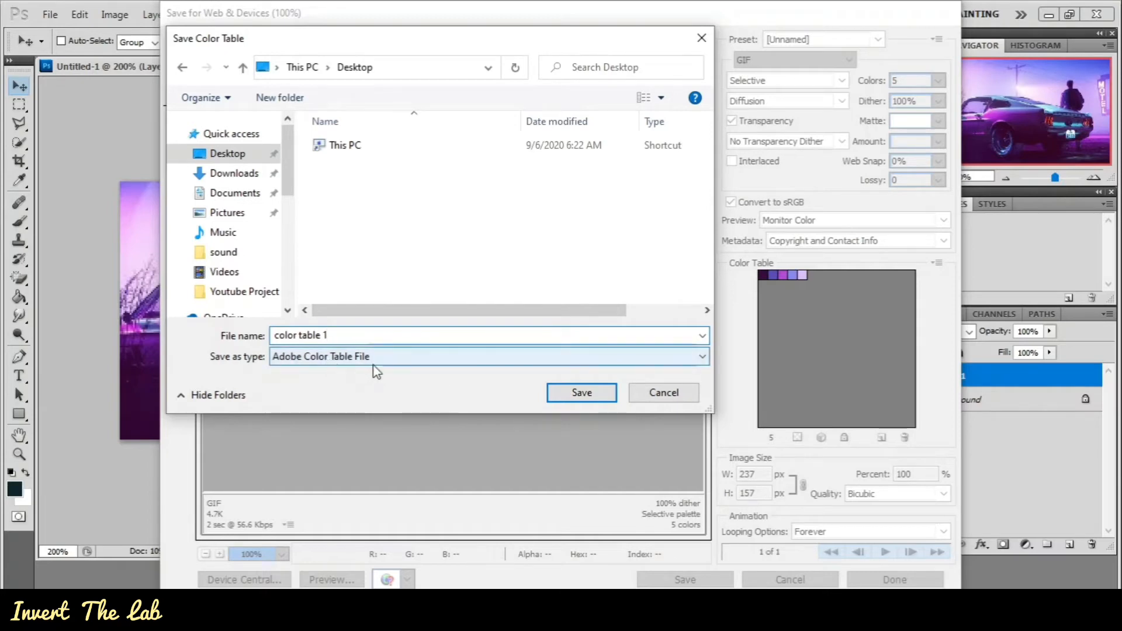
left_click(579, 393)
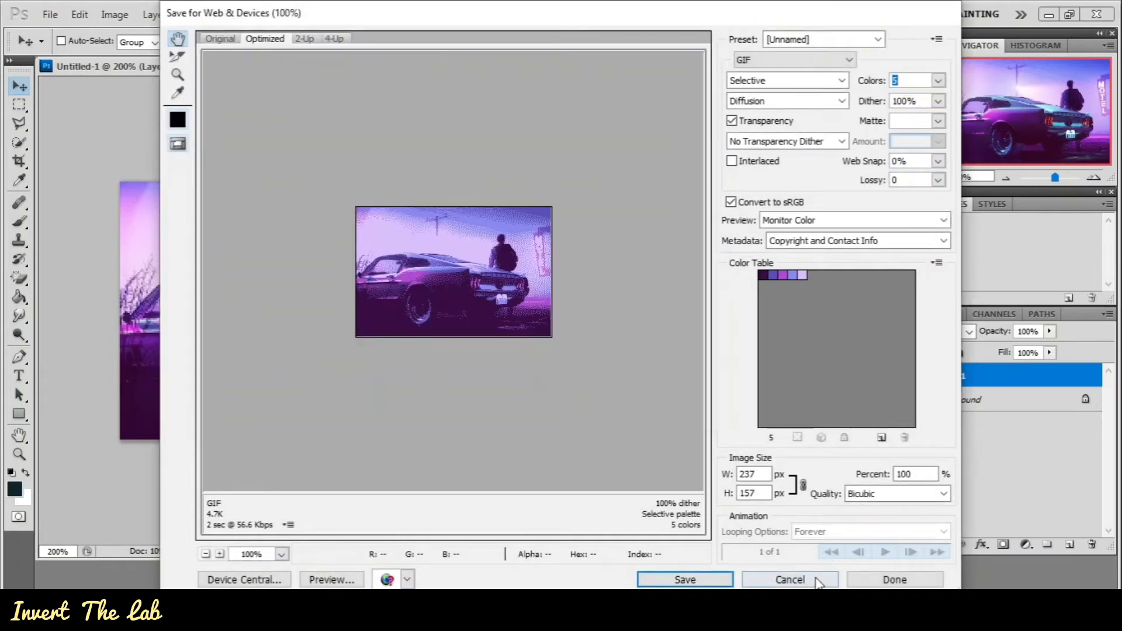
left_click(790, 578)
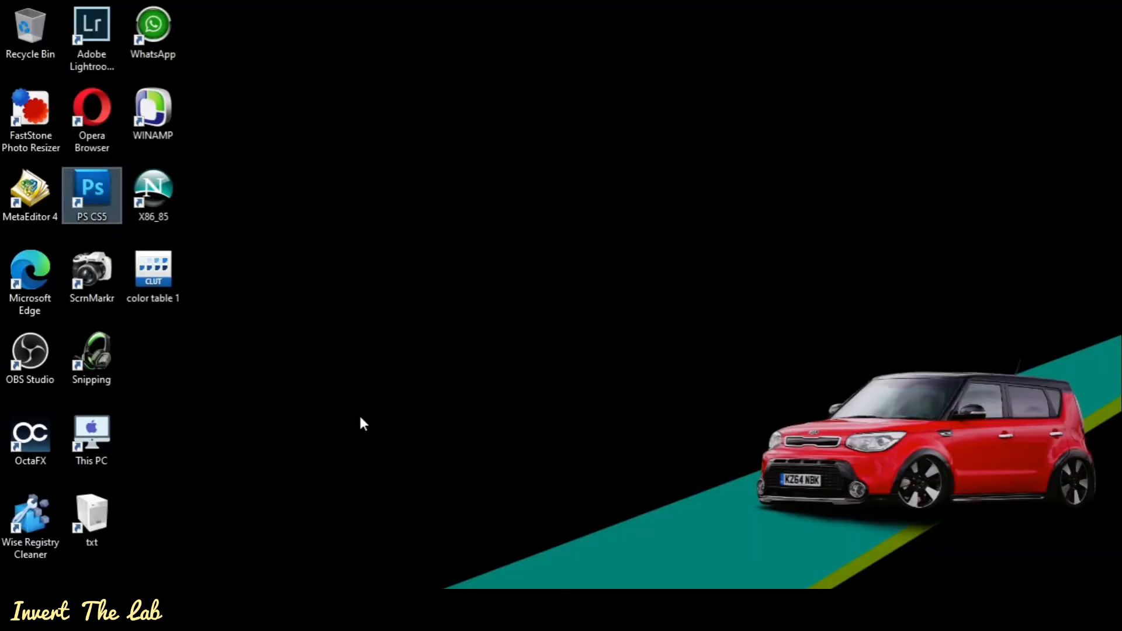
Step: Check the saved color table 1 file on the Windows desktop
left_click(183, 320)
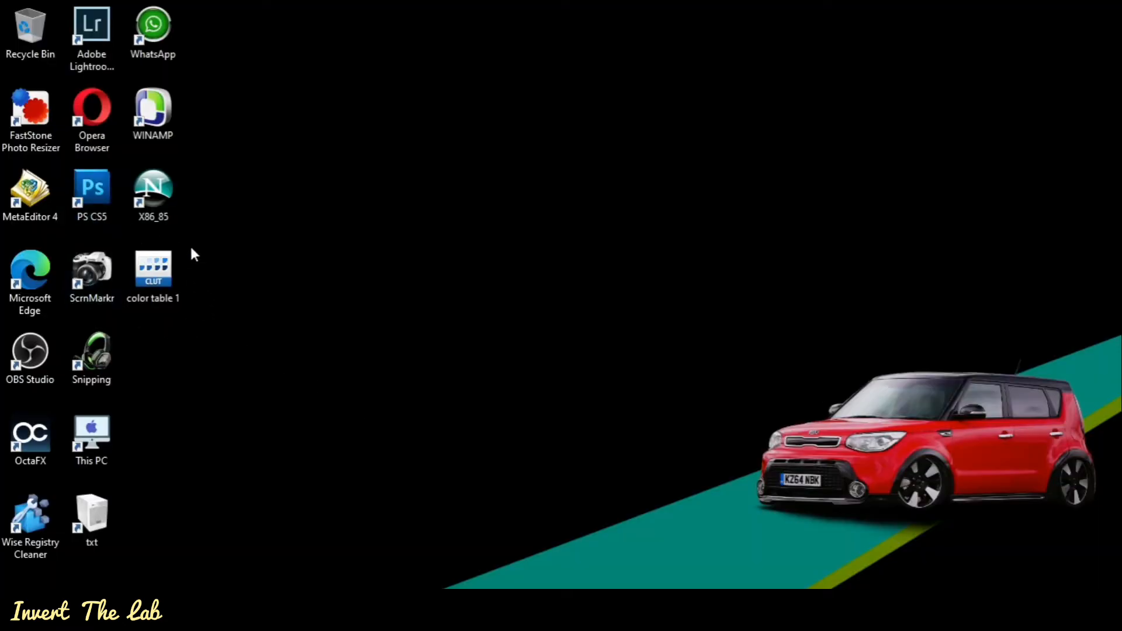
left_click(153, 274)
left_click(178, 336)
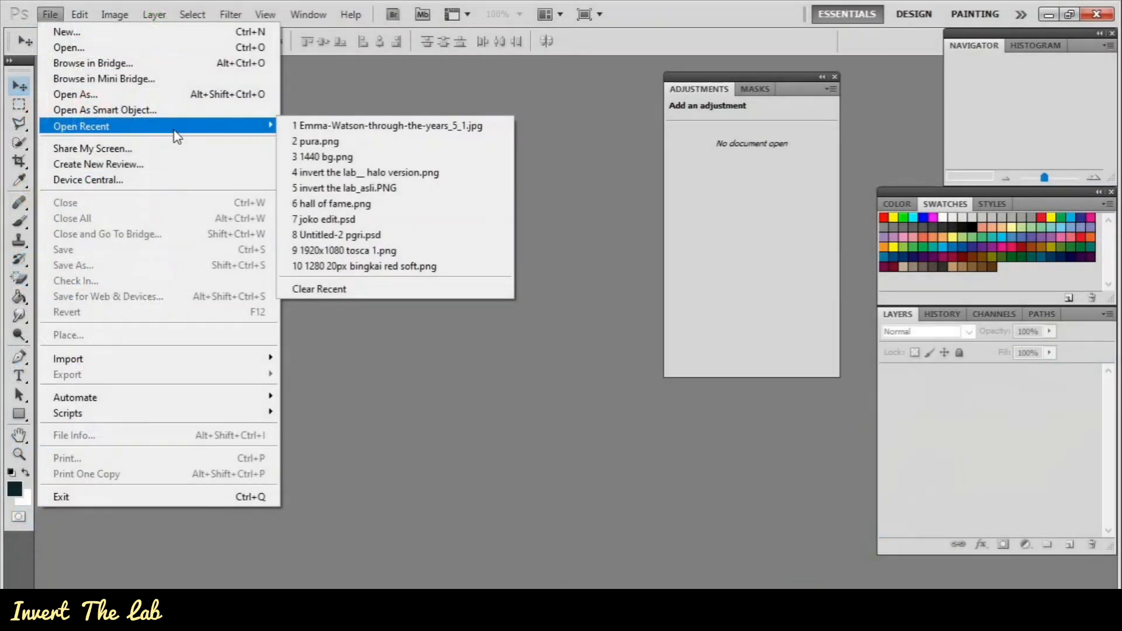
Step: In Photoshop, reopen the recent file Emma-Watson-through-the-years_5_1.jpg and reposition and enlarge its document window
left_click(316, 126)
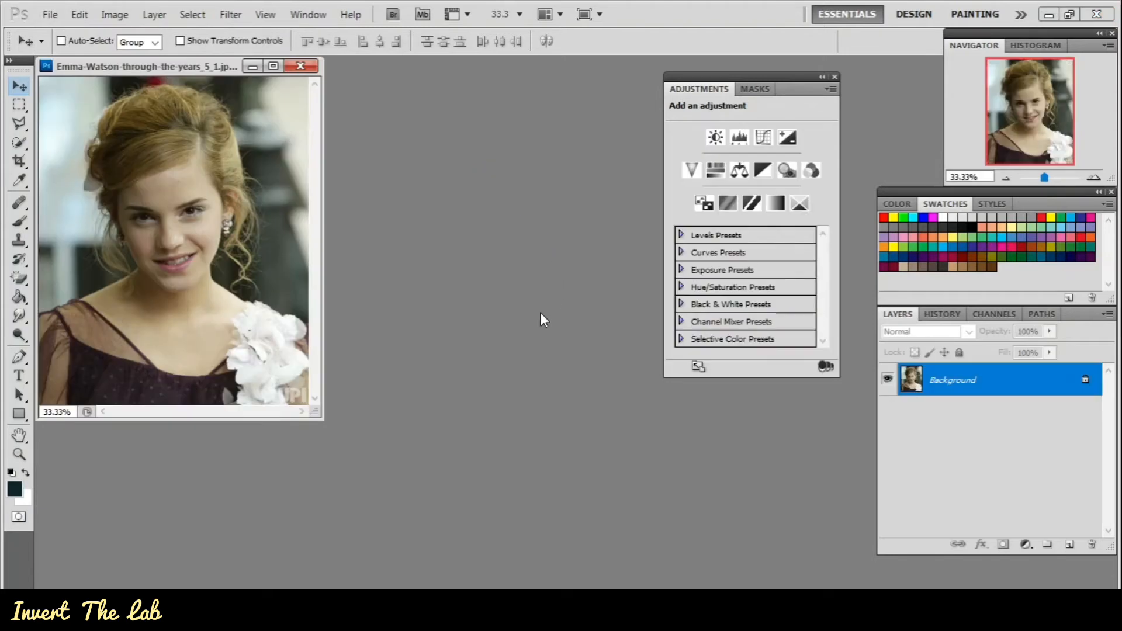
left_click_drag(184, 67, 244, 88)
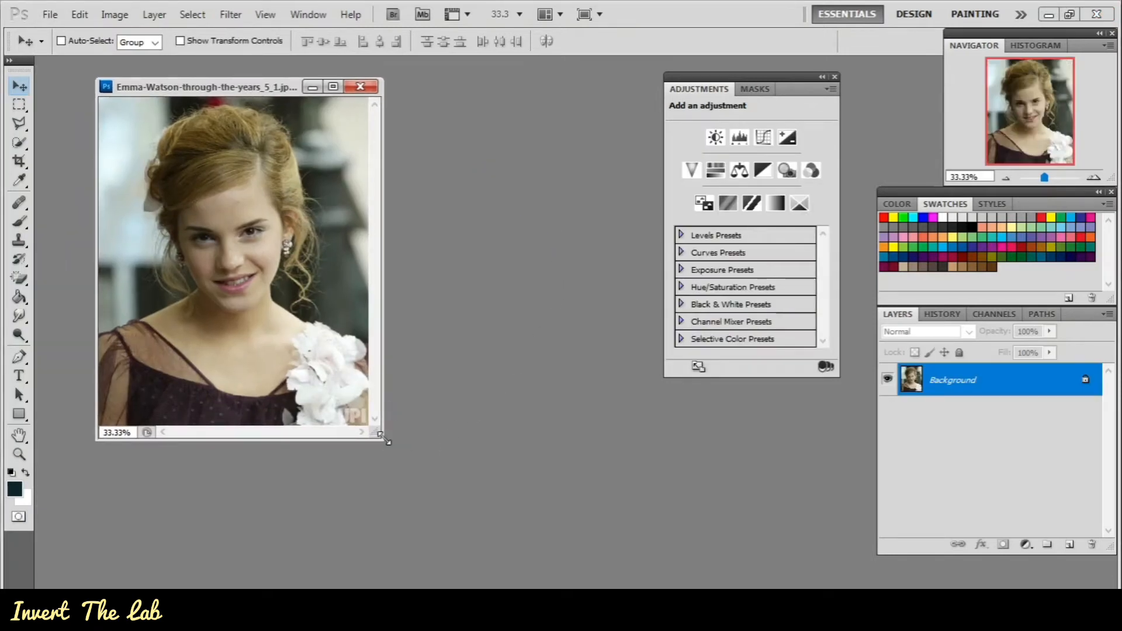
left_click_drag(379, 435, 581, 563)
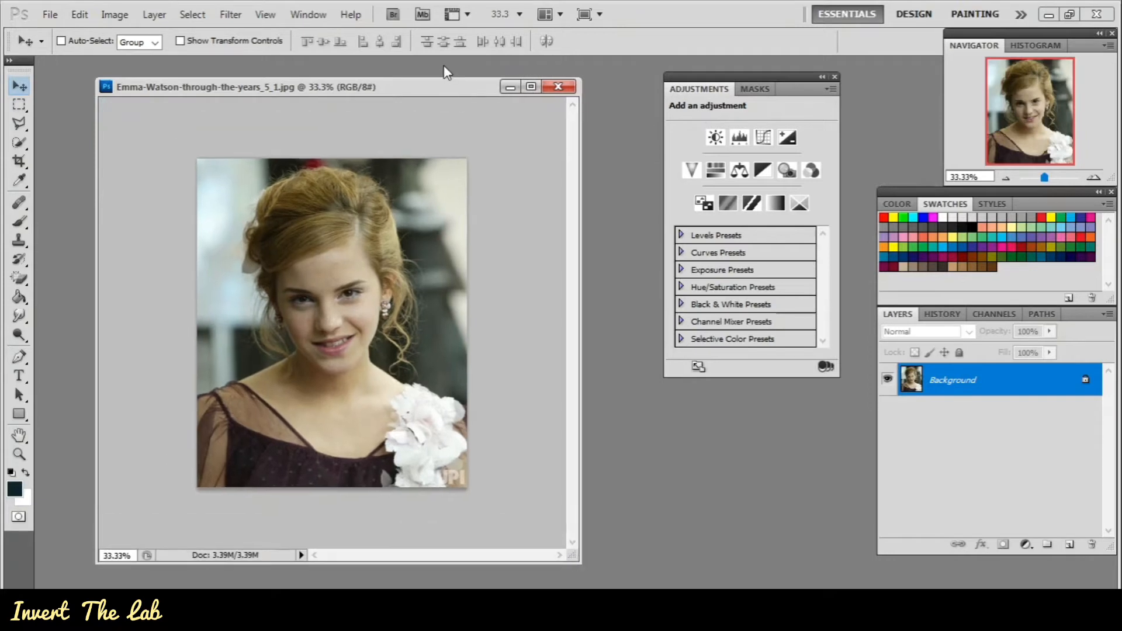
left_click_drag(440, 89, 443, 82)
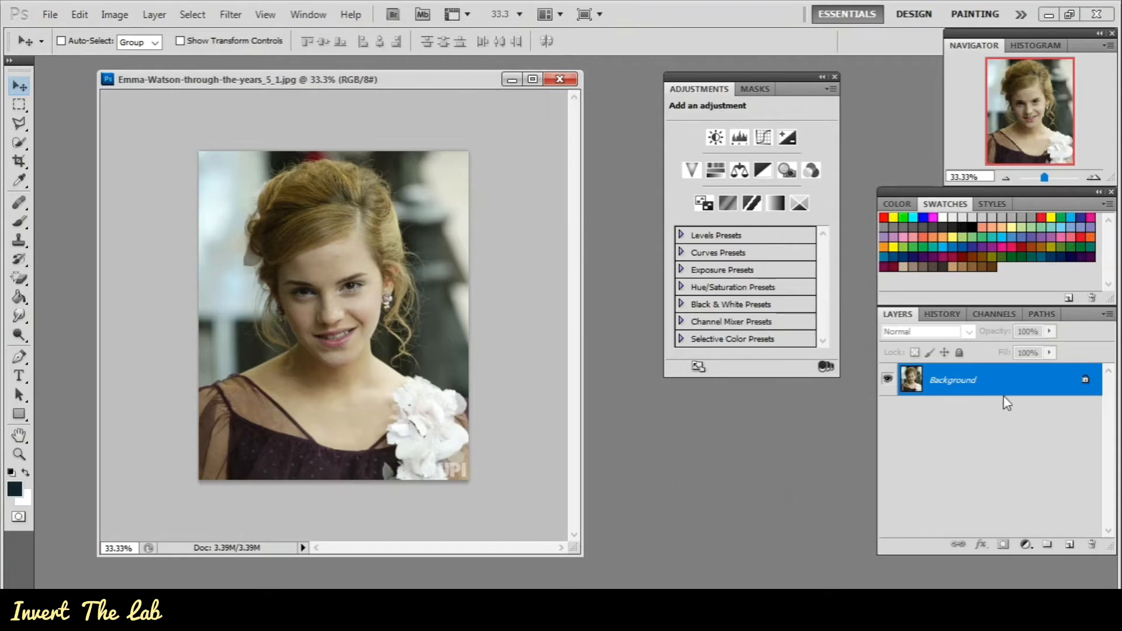
Step: Replace the current swatches with the Color Table (*.ACT) file "color table 1" from the Desktop
left_click(1108, 204)
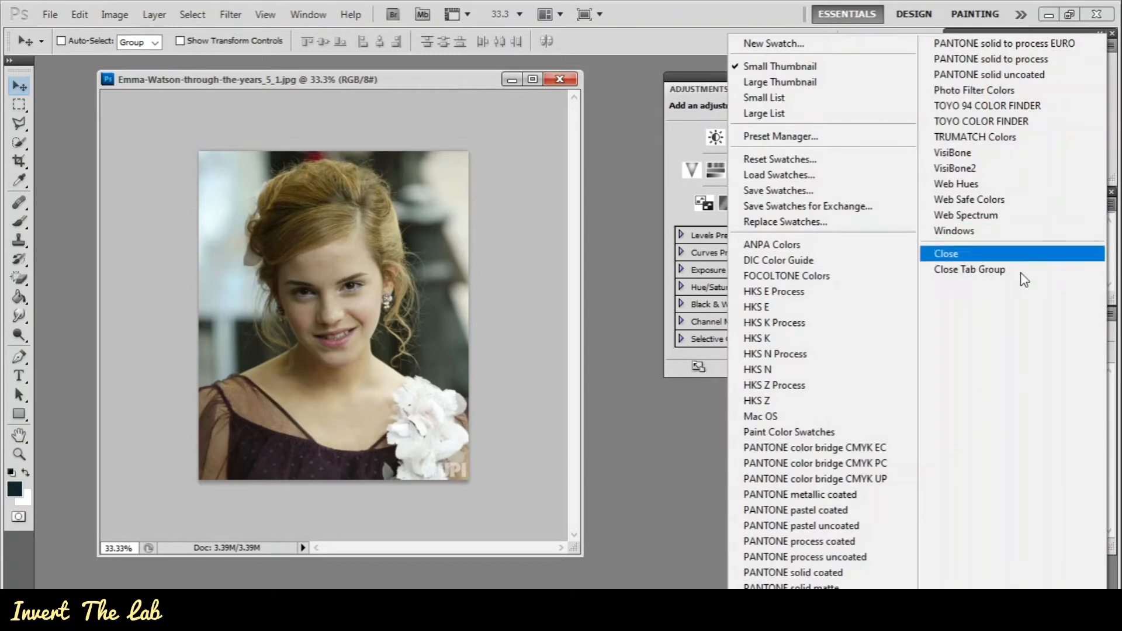
left_click(880, 222)
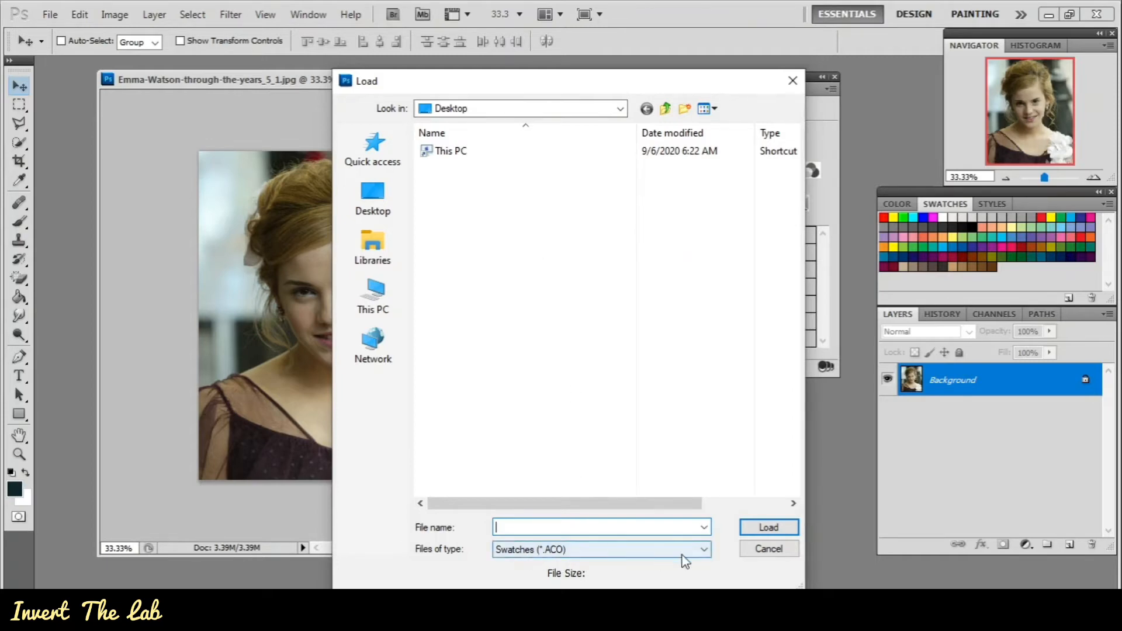
left_click(700, 551)
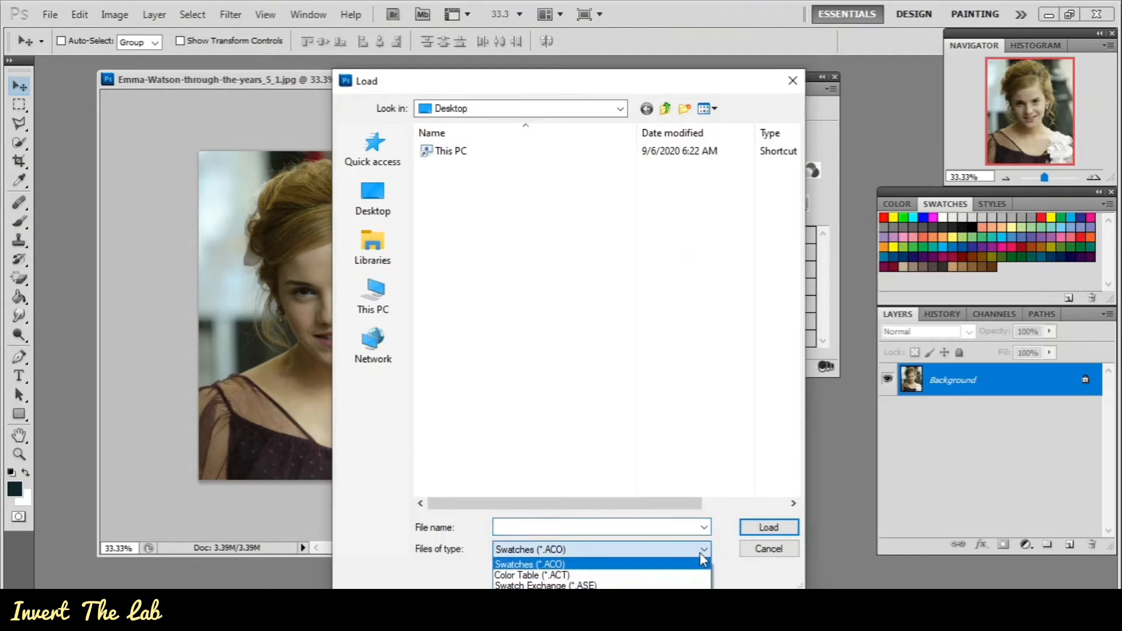
left_click(677, 576)
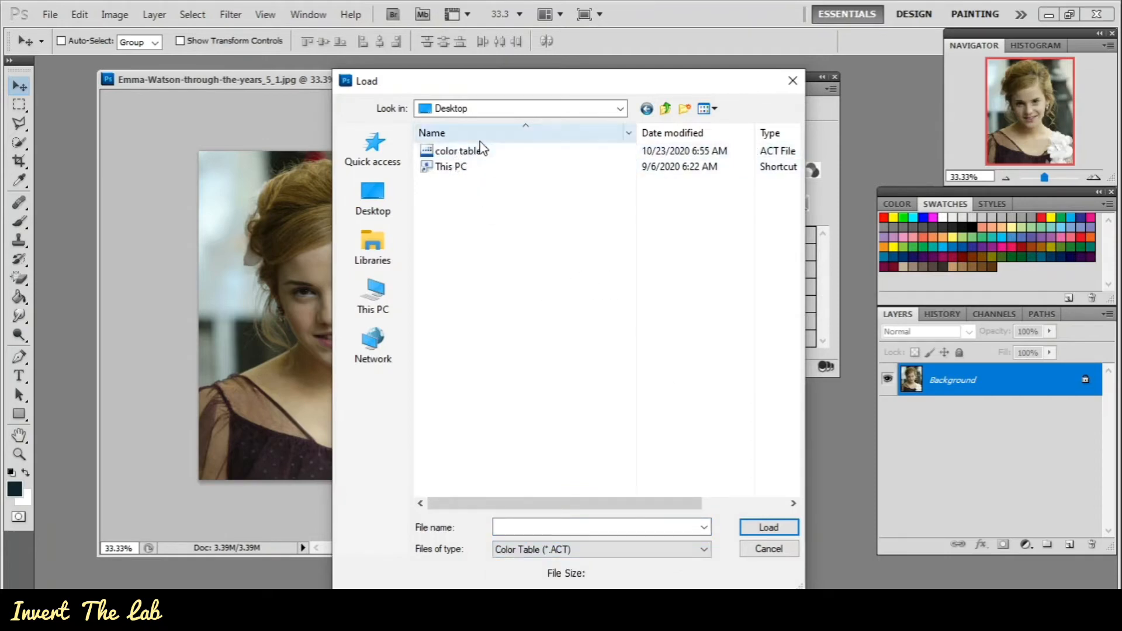
left_click(507, 154)
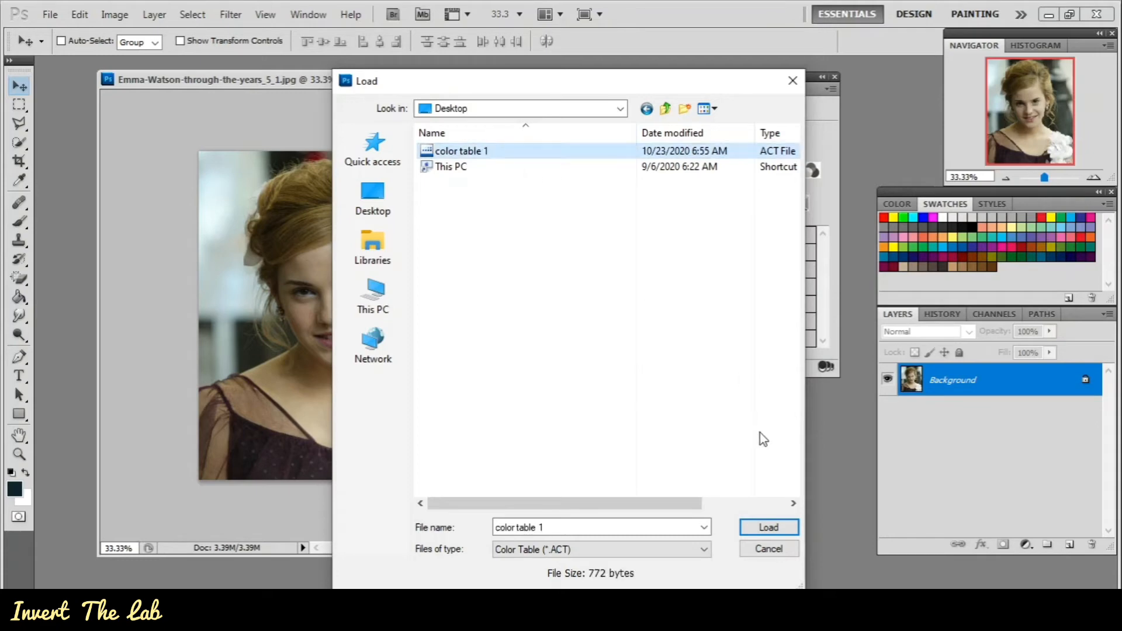
left_click(767, 528)
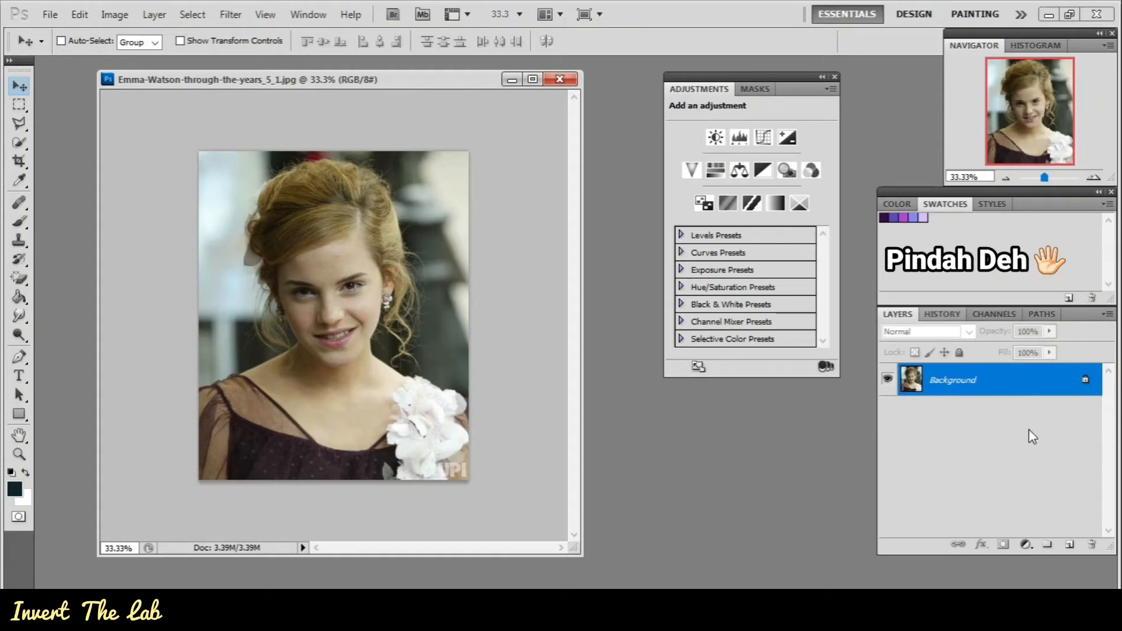
Step: Add a Gradient Map adjustment layer above the portrait and open its gradient for editing
left_click(1026, 546)
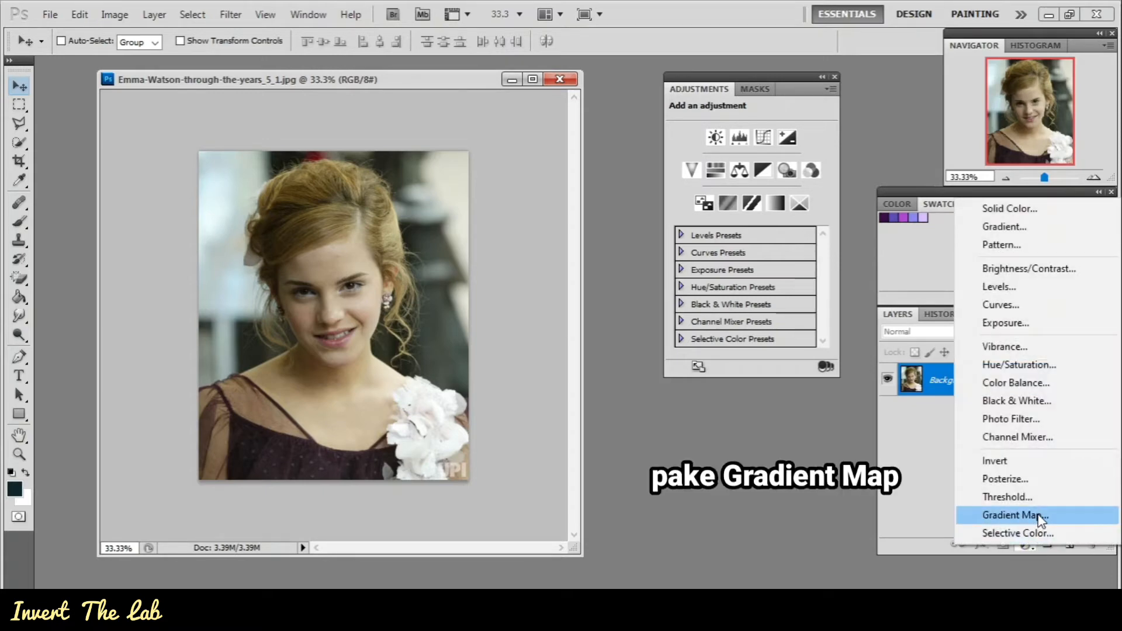
left_click(1058, 516)
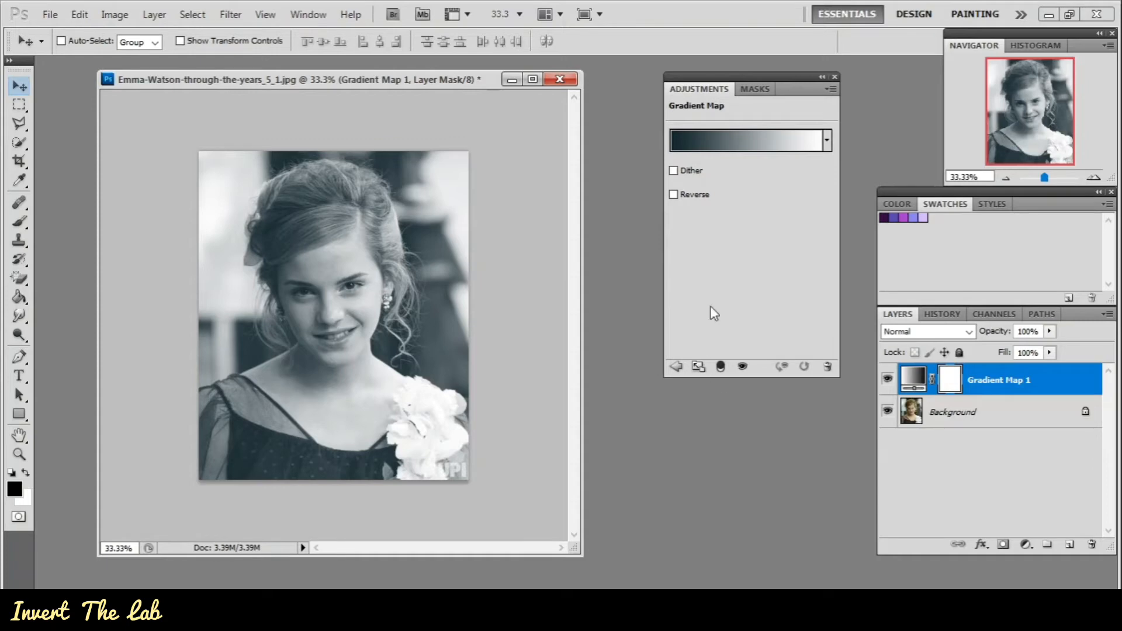
left_click(741, 143)
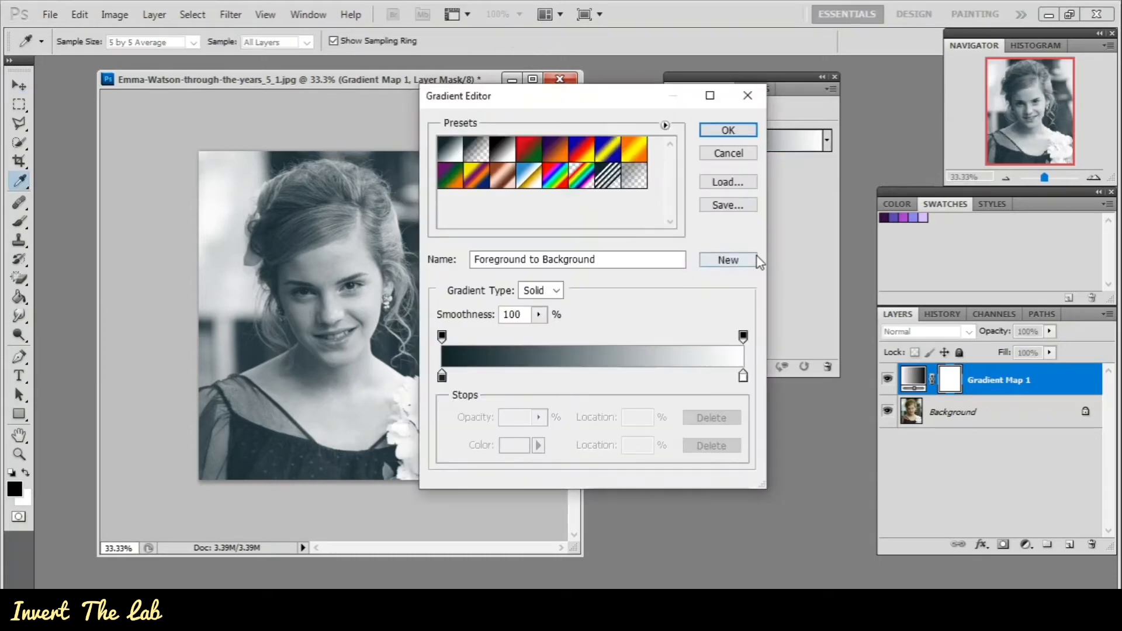
Step: Recolor the gradient's white end stop with the periwinkle swatch 8a89ef and set its location to 94%
left_click(743, 377)
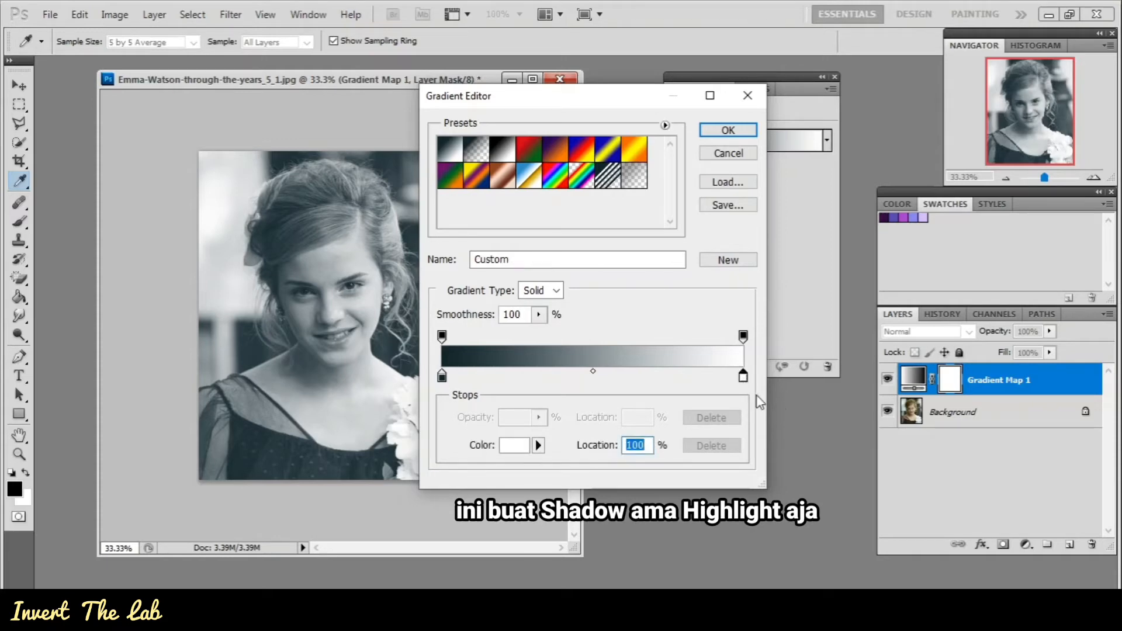
left_click(513, 445)
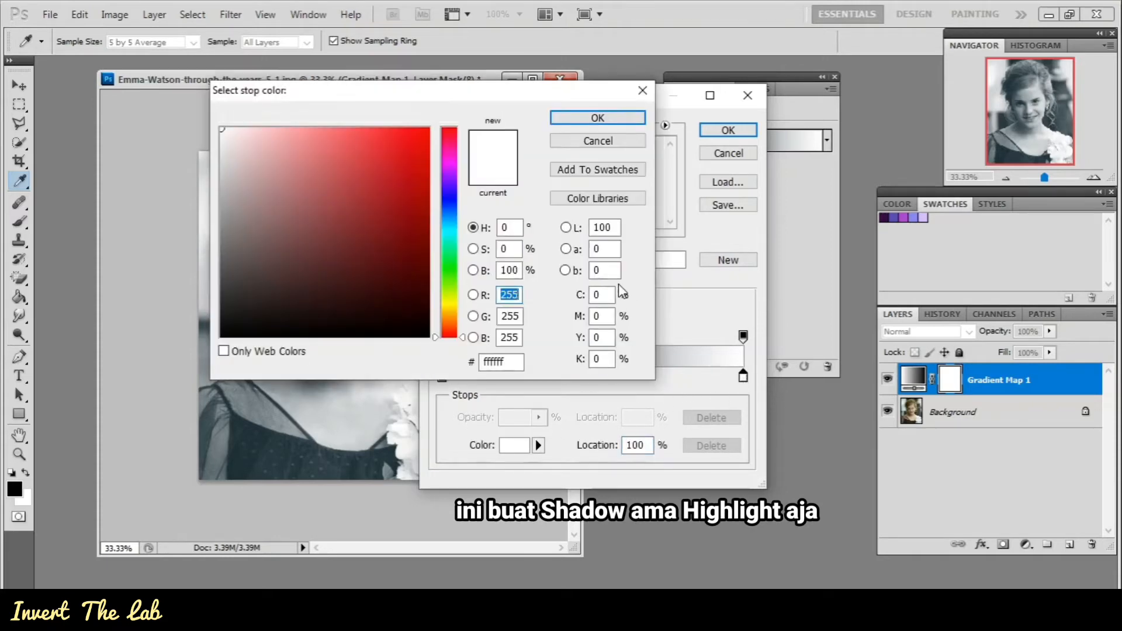
left_click(914, 217)
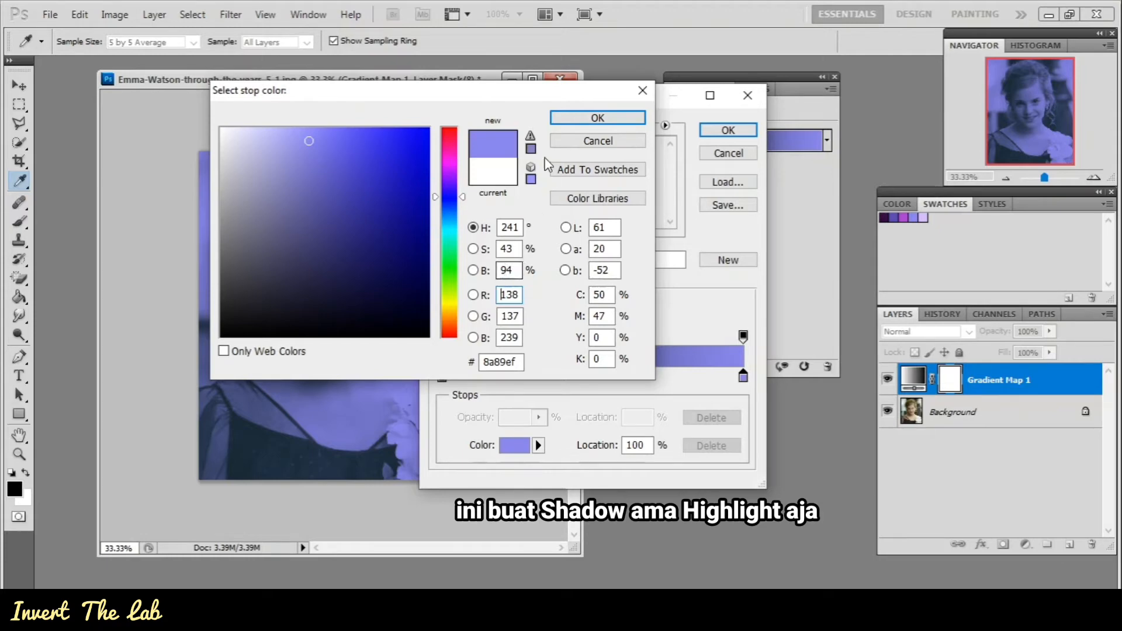
left_click(562, 118)
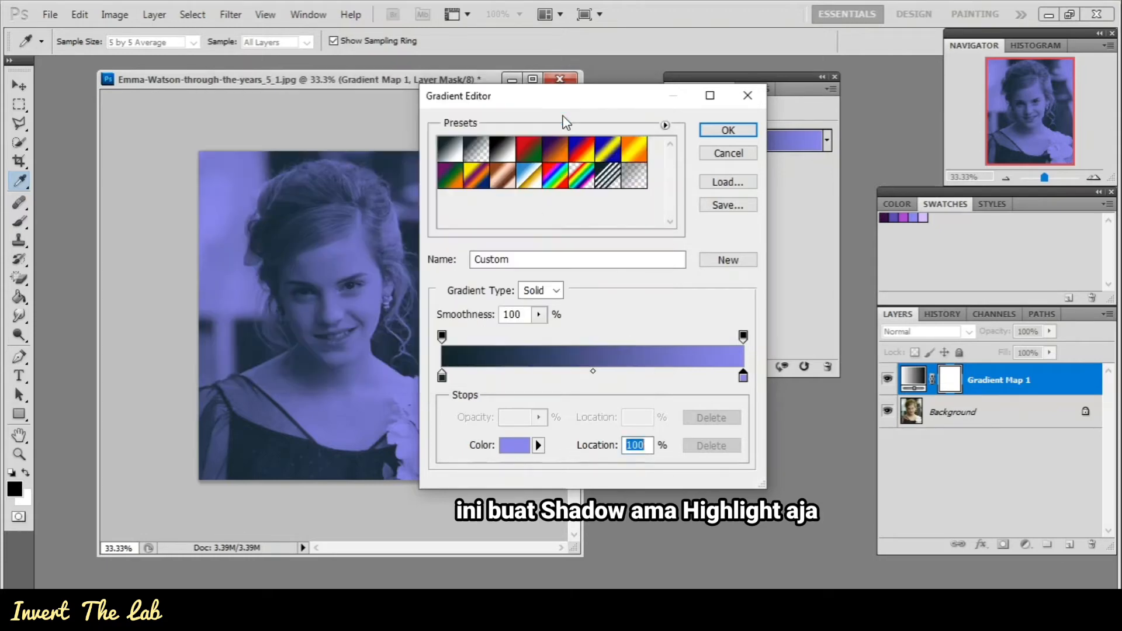
type("94")
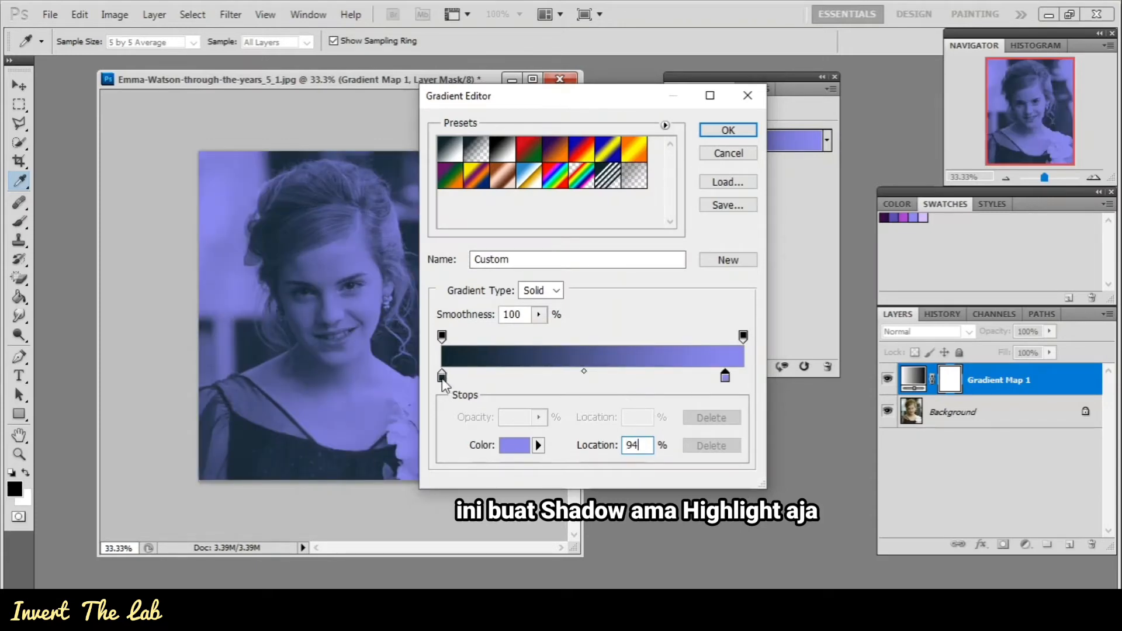
Step: Recolor the gradient's dark start stop with the blue-violet swatch 5a4eb4, set its location to 71%, and accept the gradient
double_click(442, 377)
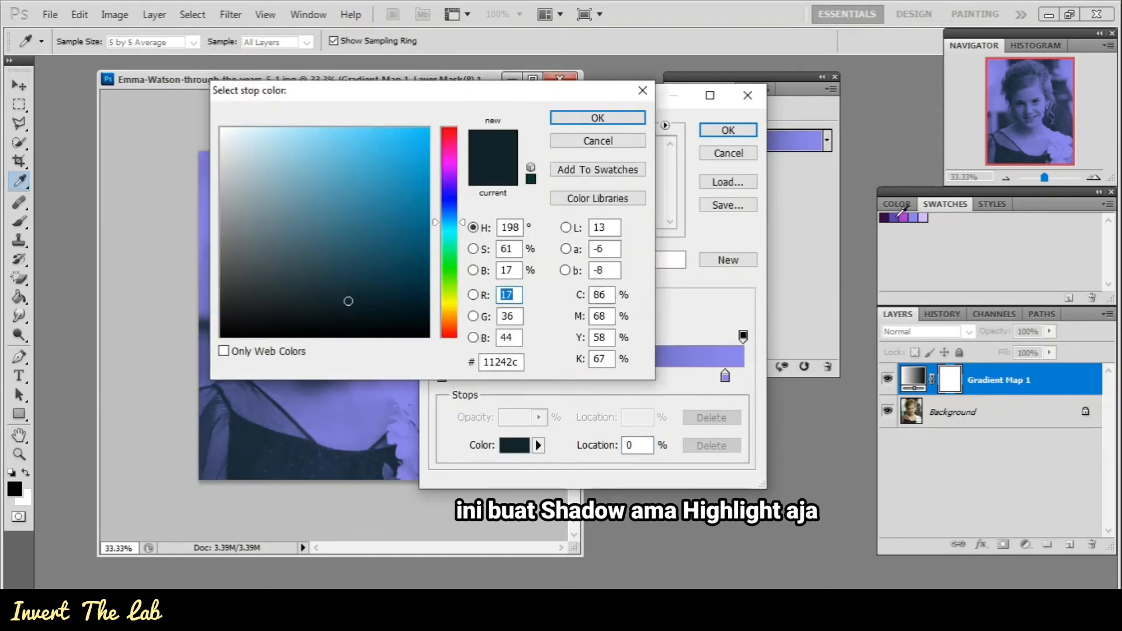
left_click(895, 217)
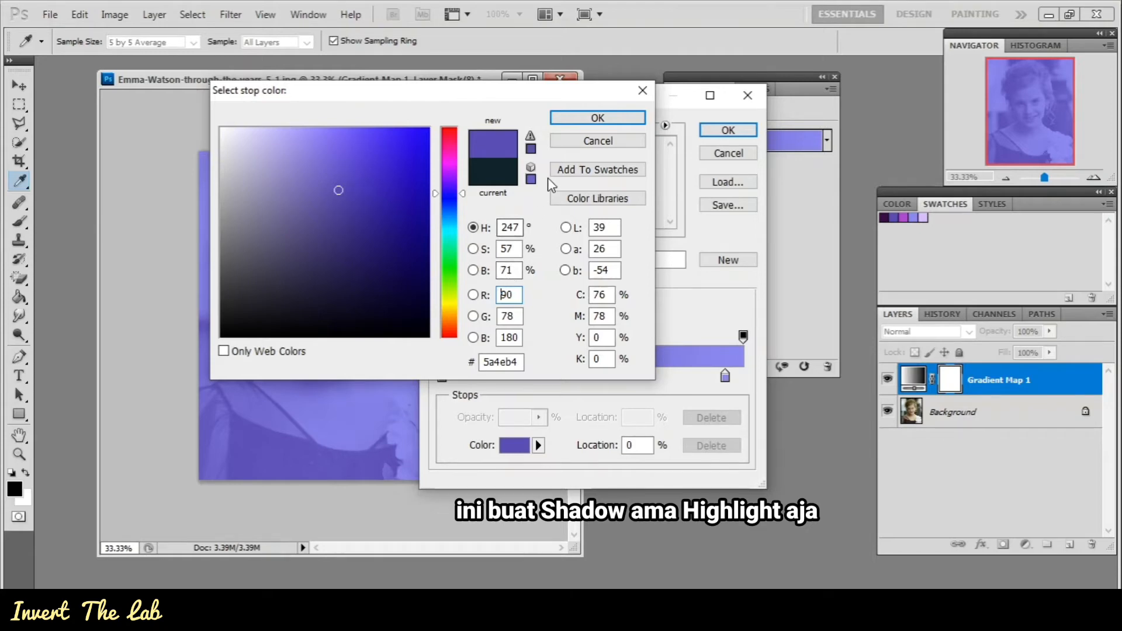
left_click(591, 118)
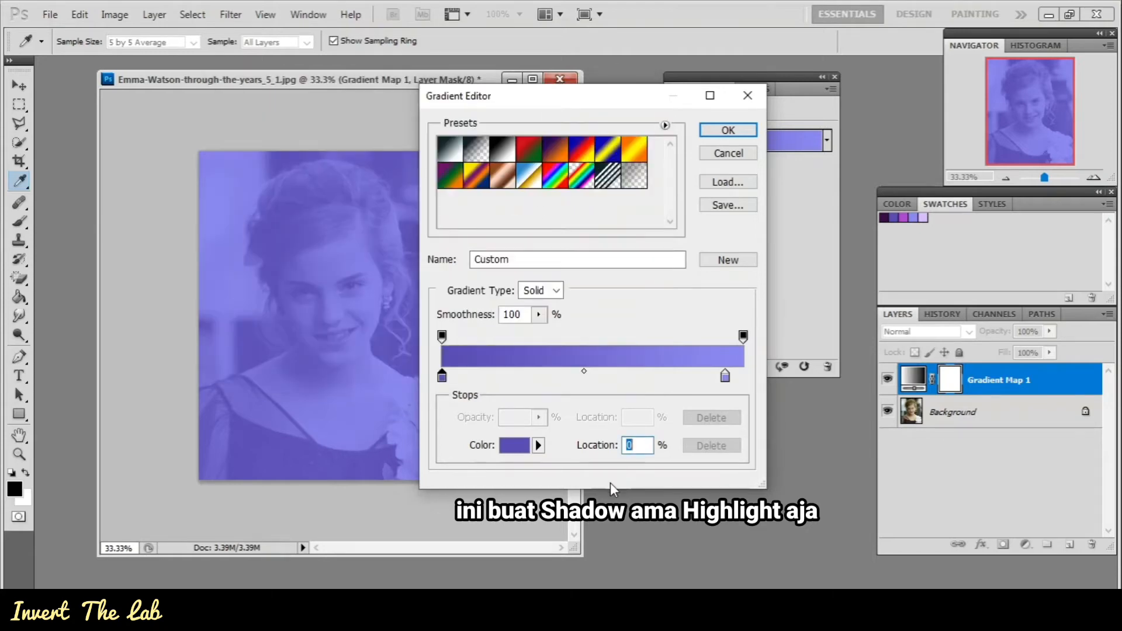
type("71")
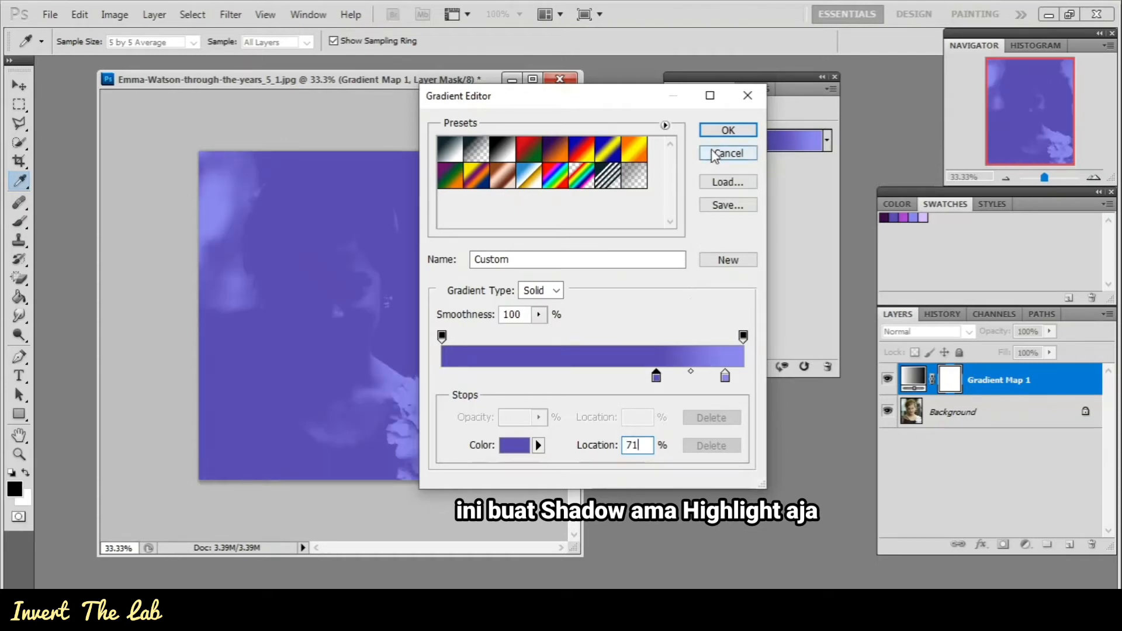
left_click(716, 131)
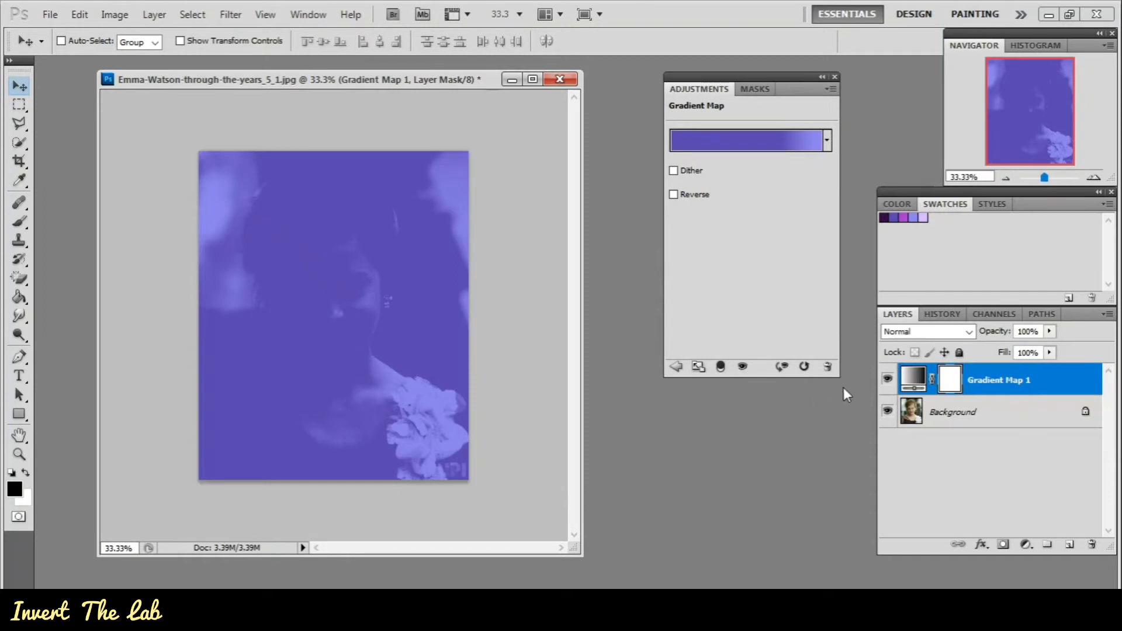
Step: Try the Lighten, Screen, Overlay and Soft Light blend modes on the Gradient Map layer
left_click(927, 332)
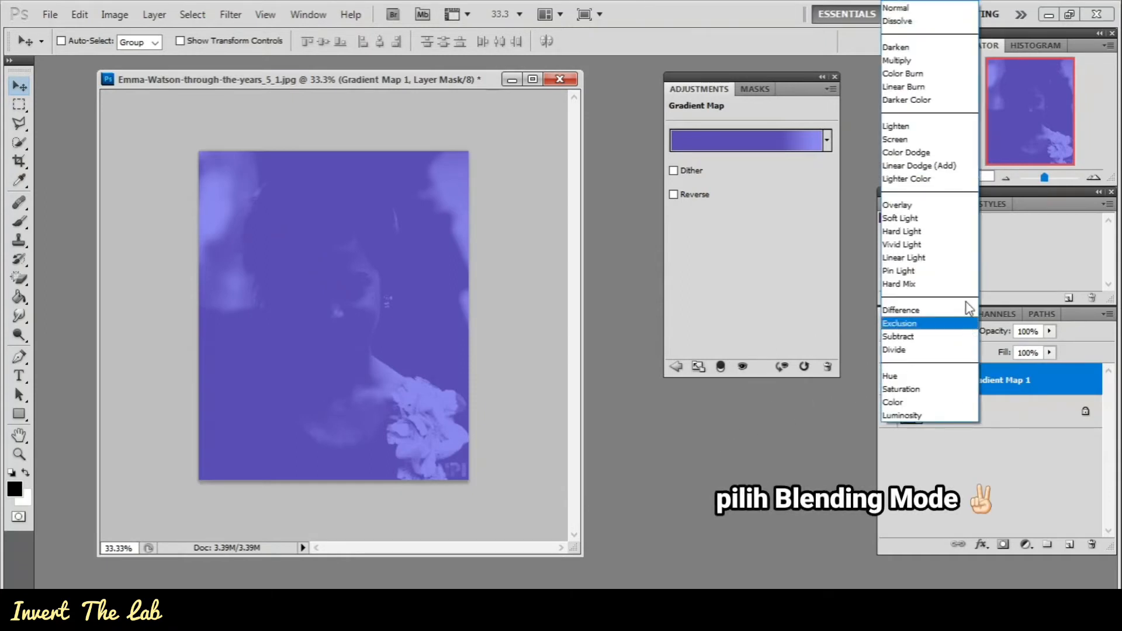
left_click(930, 128)
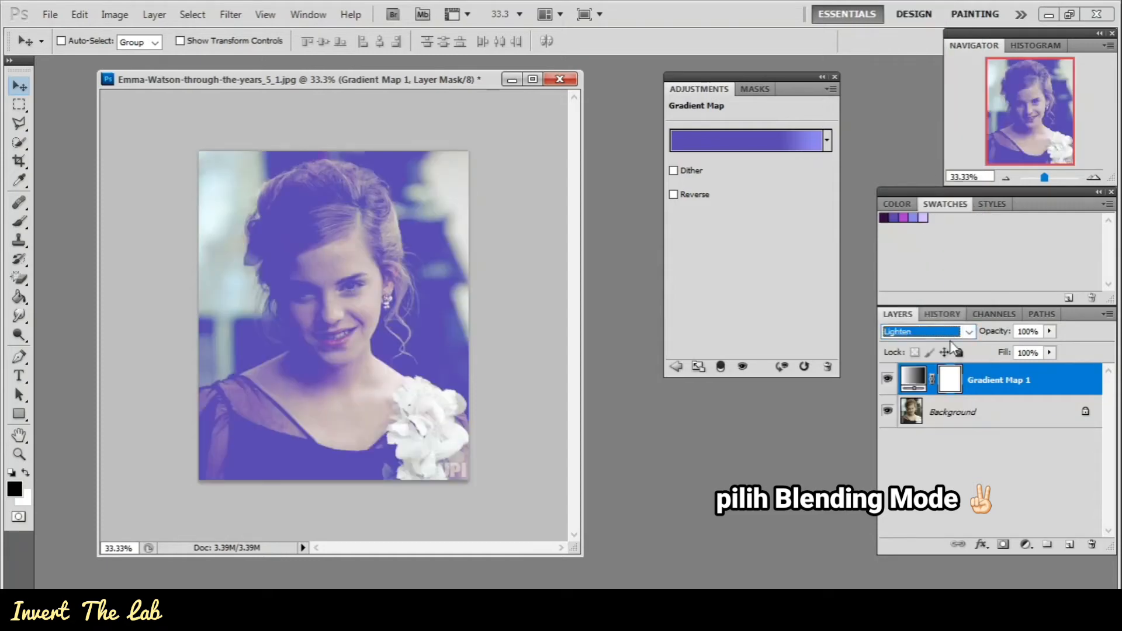
left_click(967, 332)
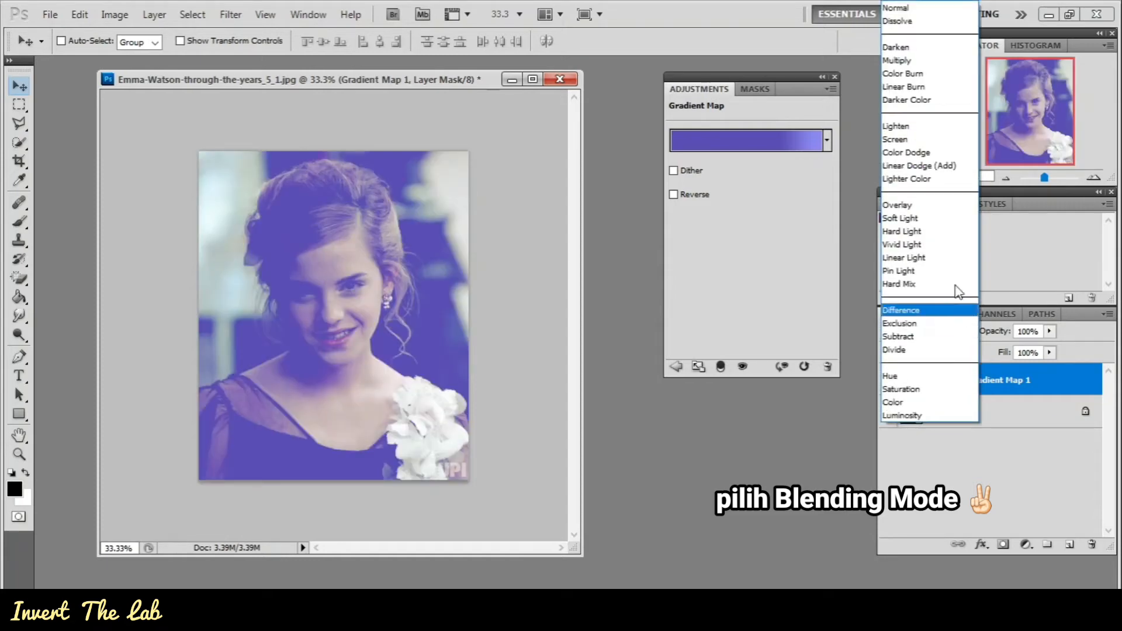
left_click(931, 148)
left_click(968, 332)
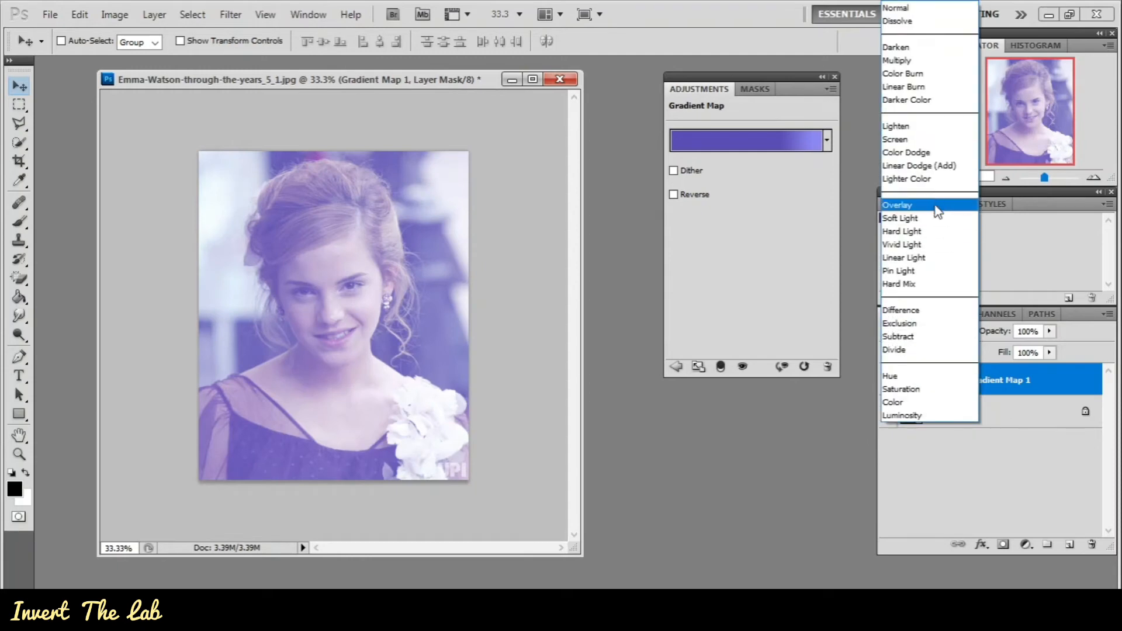
left_click(936, 205)
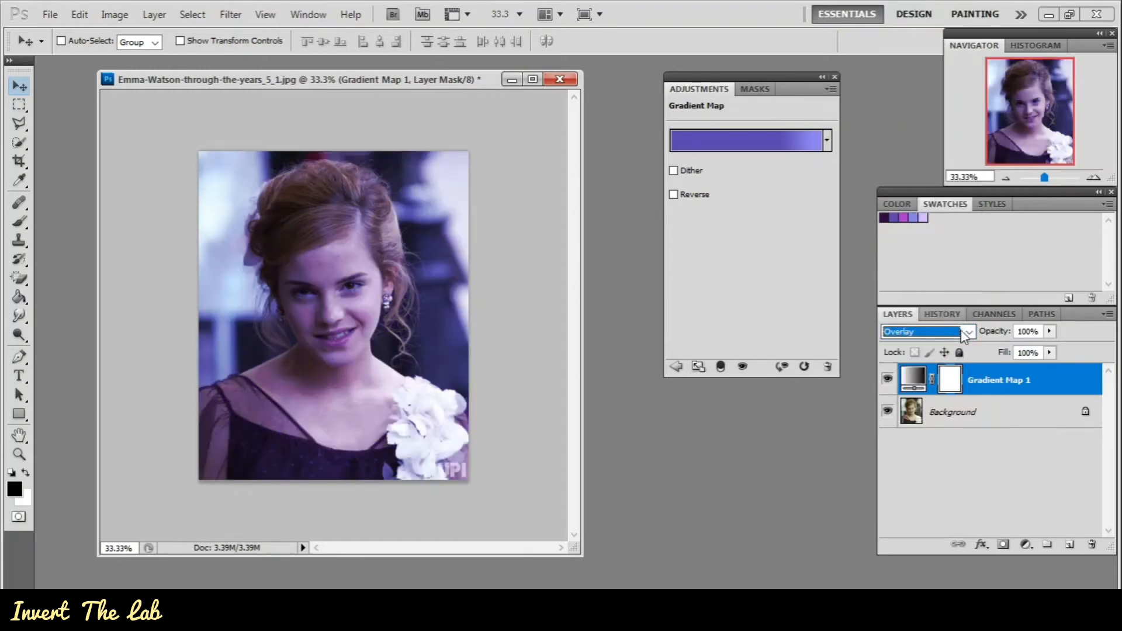
left_click(967, 332)
left_click(938, 214)
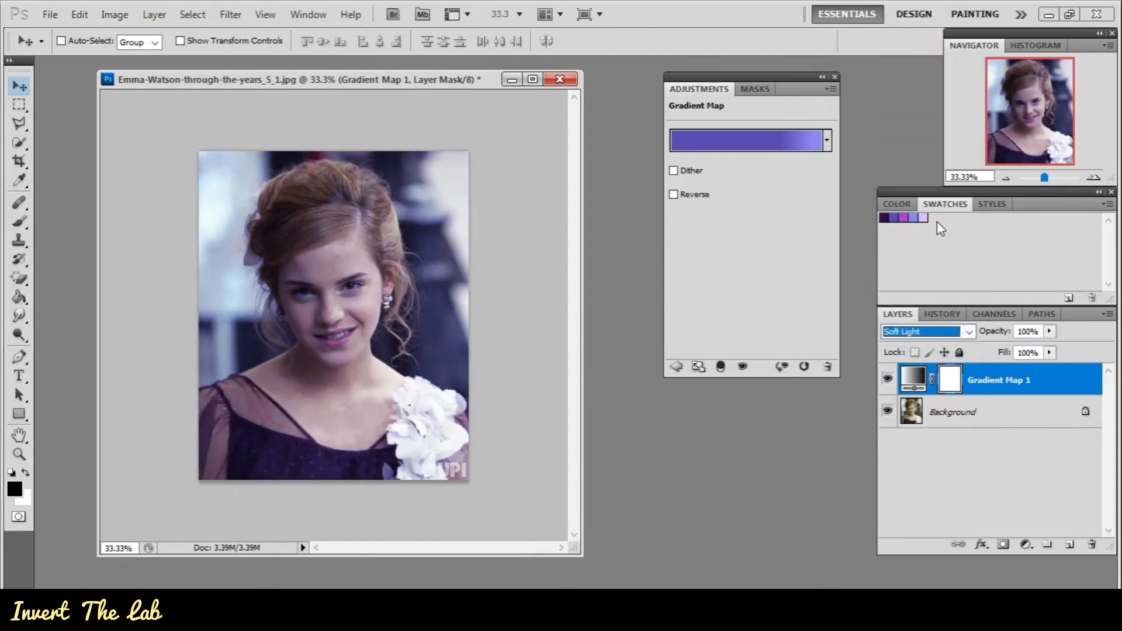
Step: Set the Gradient Map layer's blend mode to Screen and lower its opacity to 21%
left_click(967, 333)
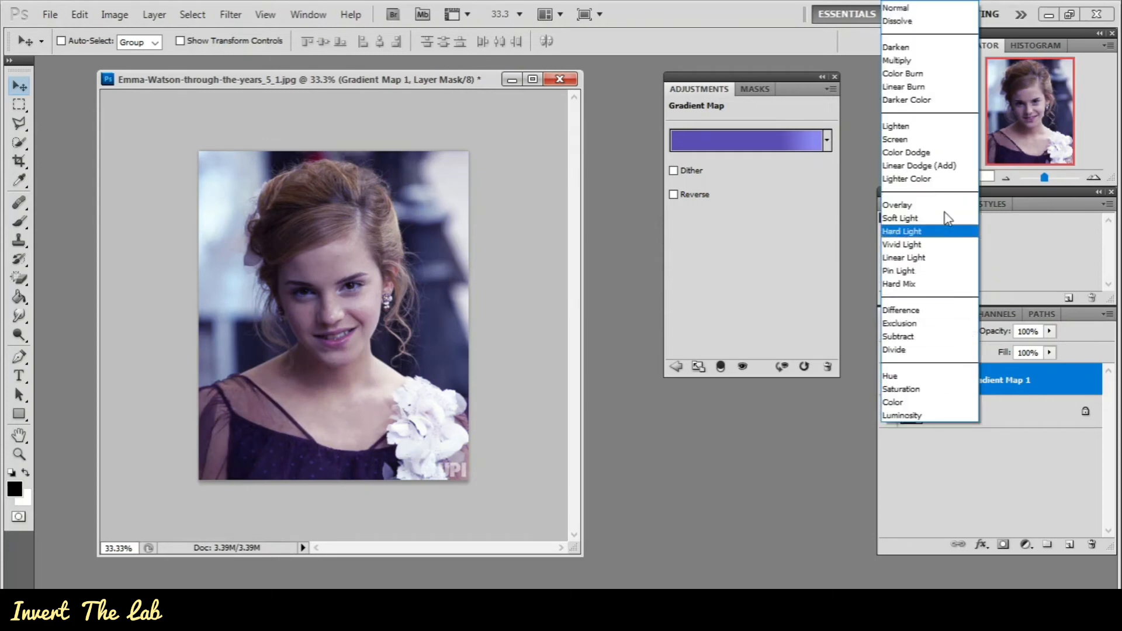
left_click(928, 141)
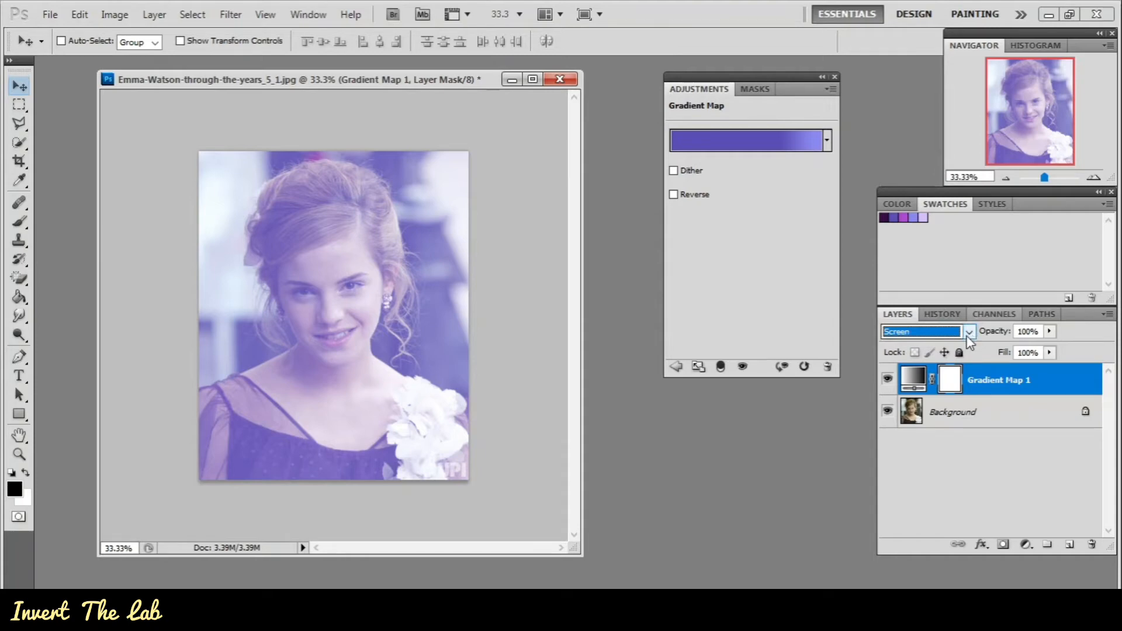
left_click(1050, 332)
left_click_drag(1052, 347, 988, 356)
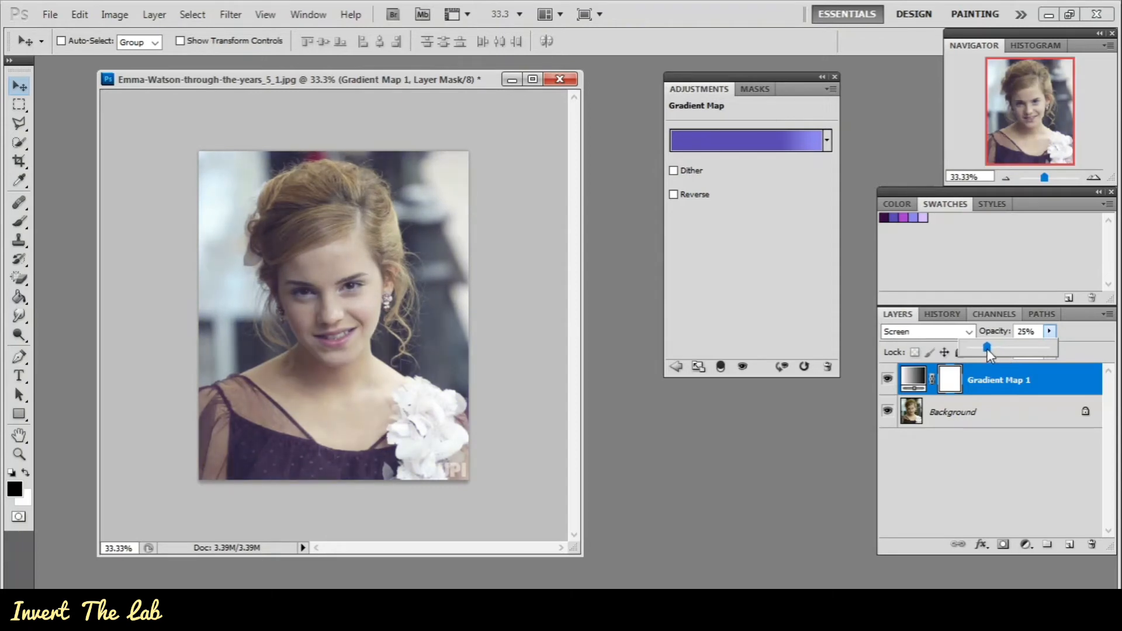
left_click(887, 380)
left_click(887, 380)
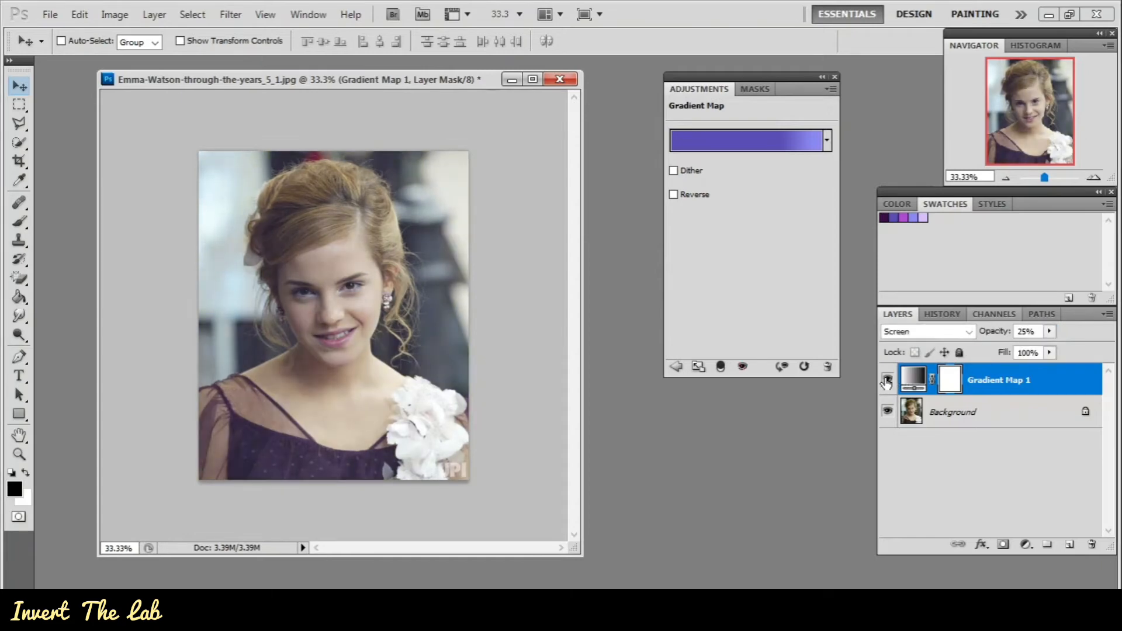
left_click(1049, 331)
left_click_drag(1043, 348, 1041, 348)
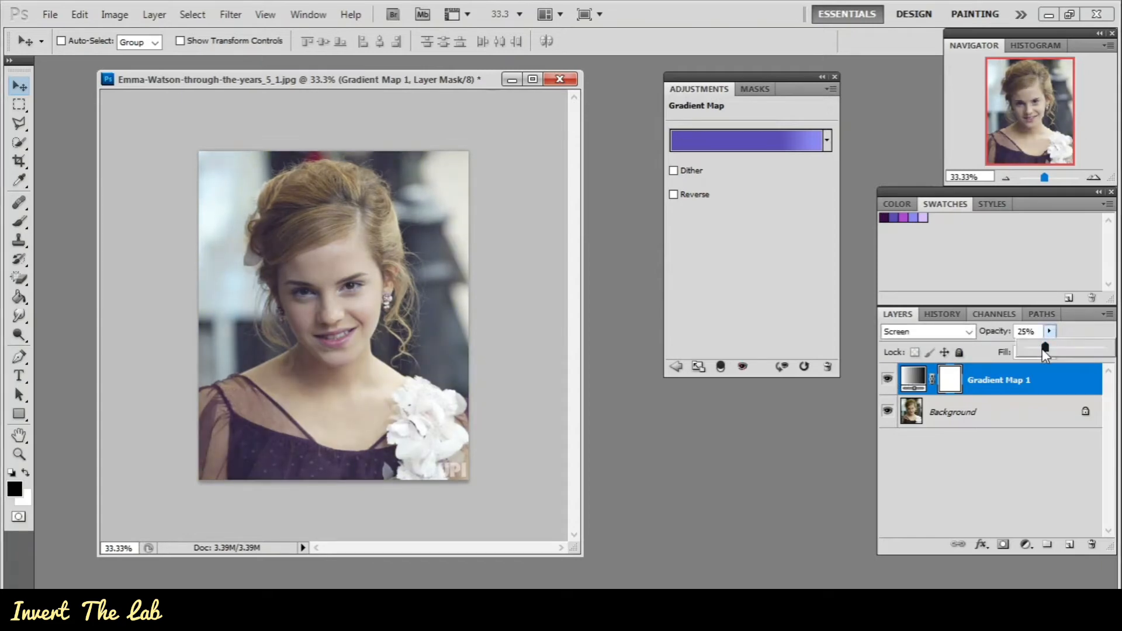
Step: Compare the portrait with and without the Gradient Map layer by toggling its visibility
left_click(886, 380)
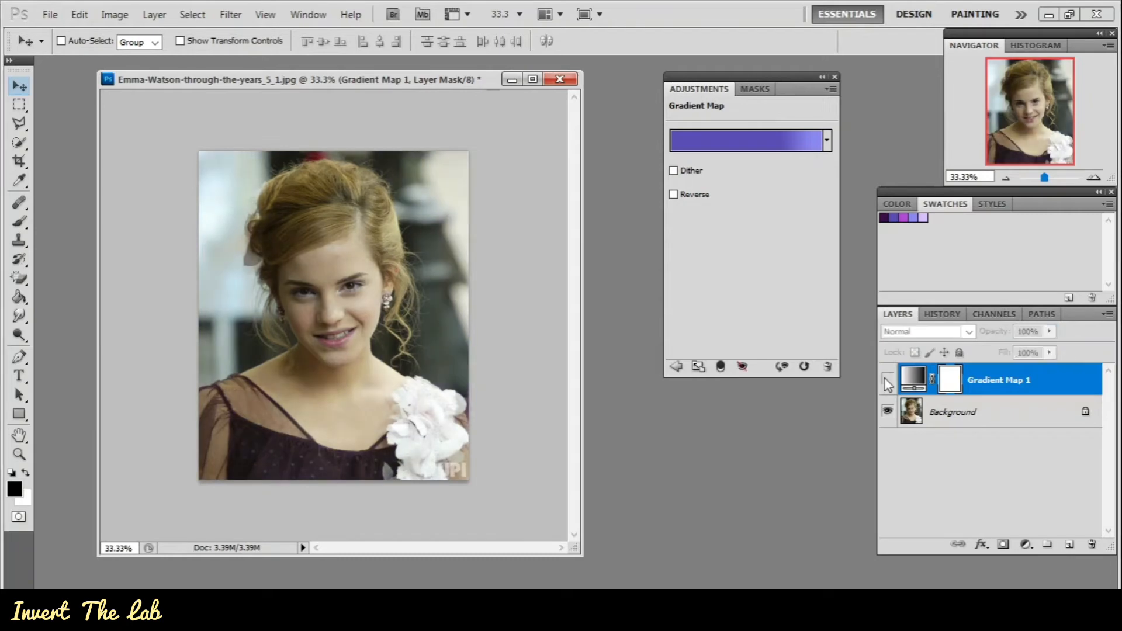
left_click(886, 380)
left_click(886, 380)
left_click(886, 379)
left_click(886, 379)
left_click(886, 380)
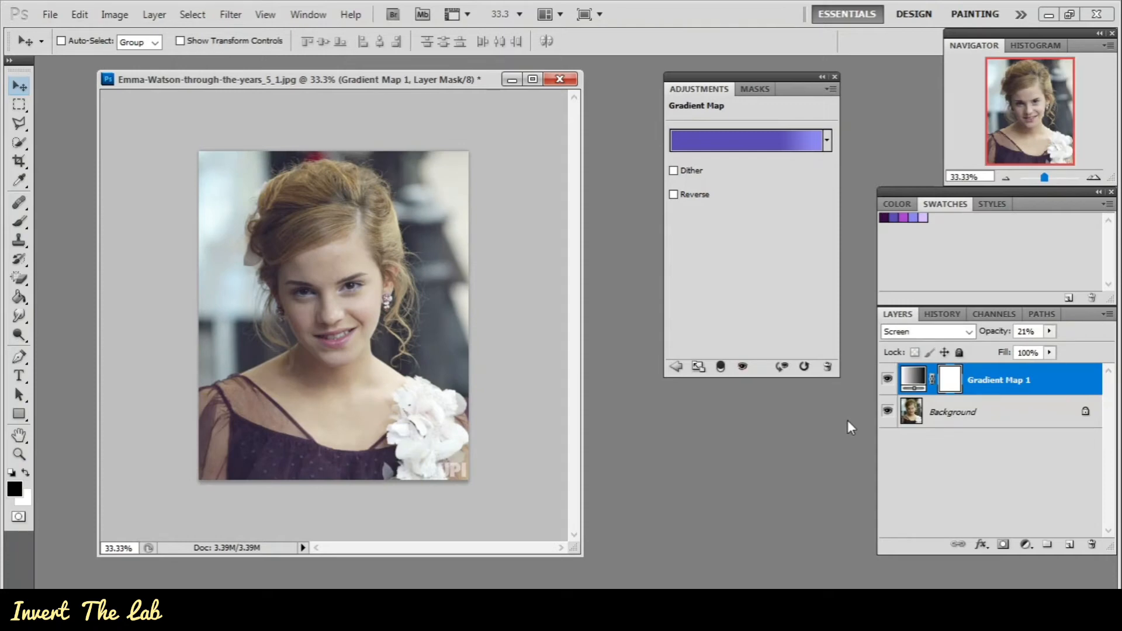
Step: Create a new layer and brush a short horizontal stroke in the light lavender swatch across the portrait's right edge beside the hair
left_click(1068, 548)
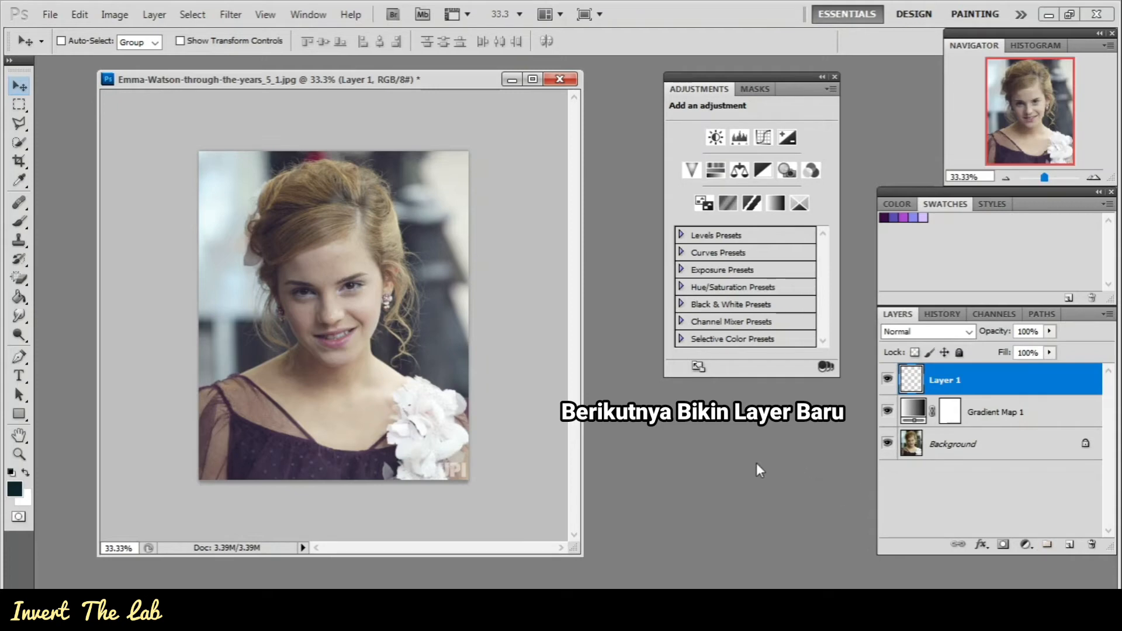
left_click(21, 222)
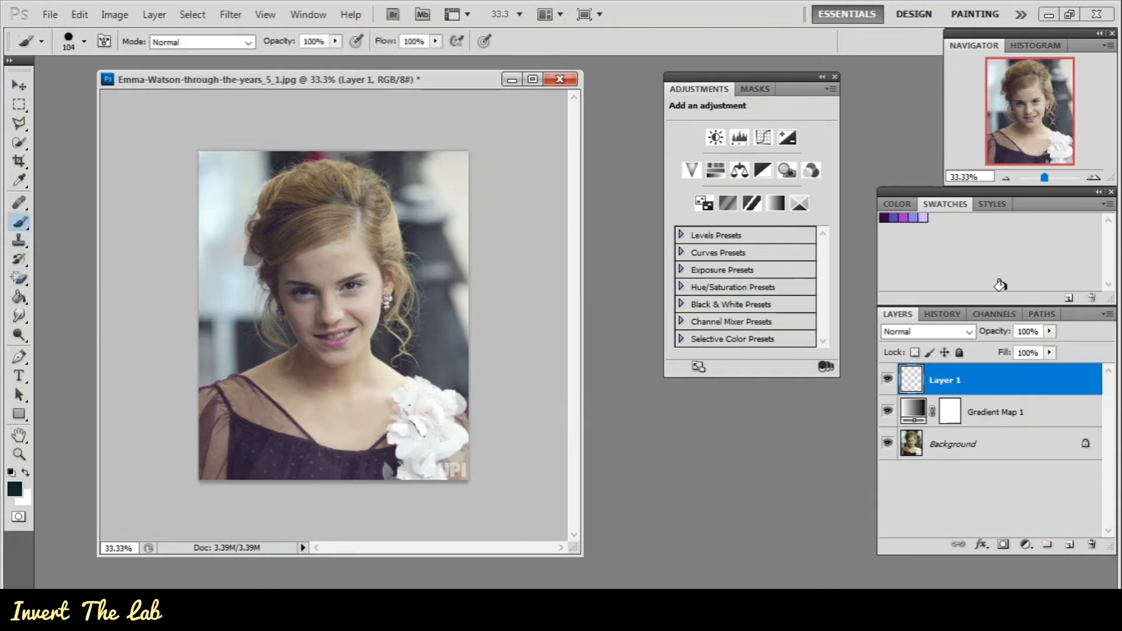
left_click(923, 216)
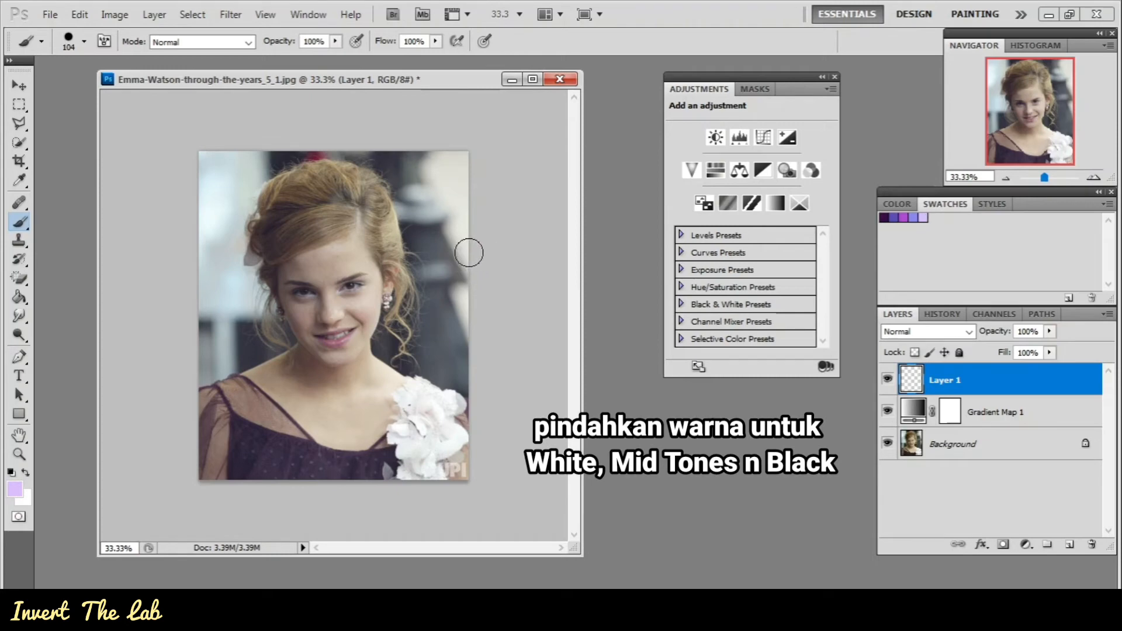
mouse_move(474, 244)
left_mouse_down()
mouse_move(417, 245)
mouse_move(468, 240)
left_mouse_up()
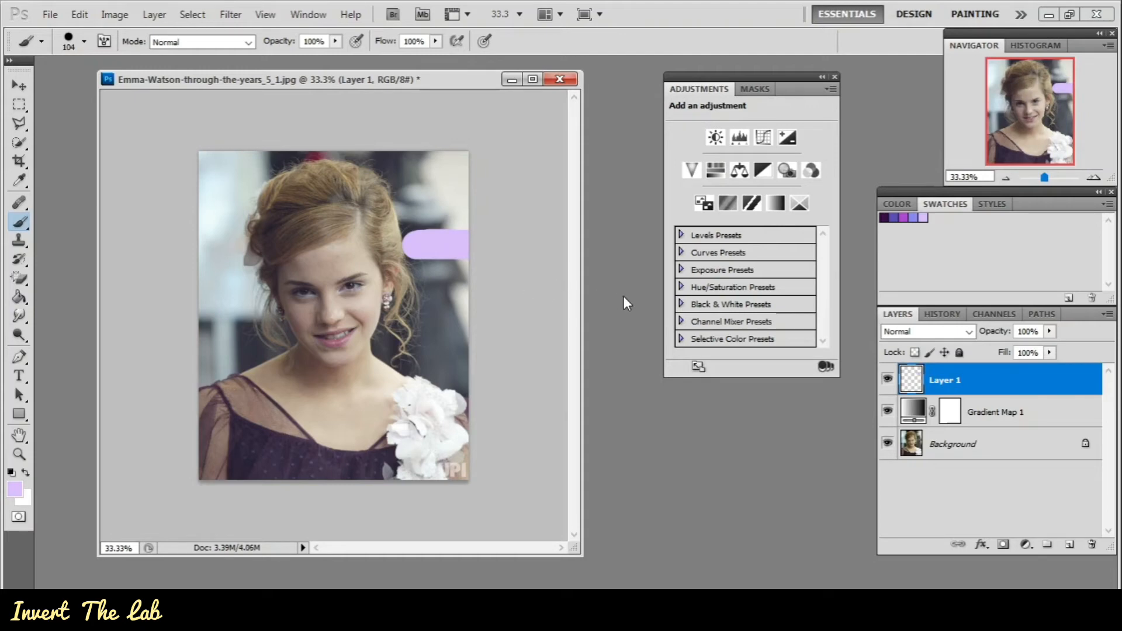
Step: Brush two more horizontal strokes below the lavender one, the middle in the magenta-purple swatch and the lowest in the darkest purple
left_click(901, 218)
left_click_drag(427, 295, 468, 294)
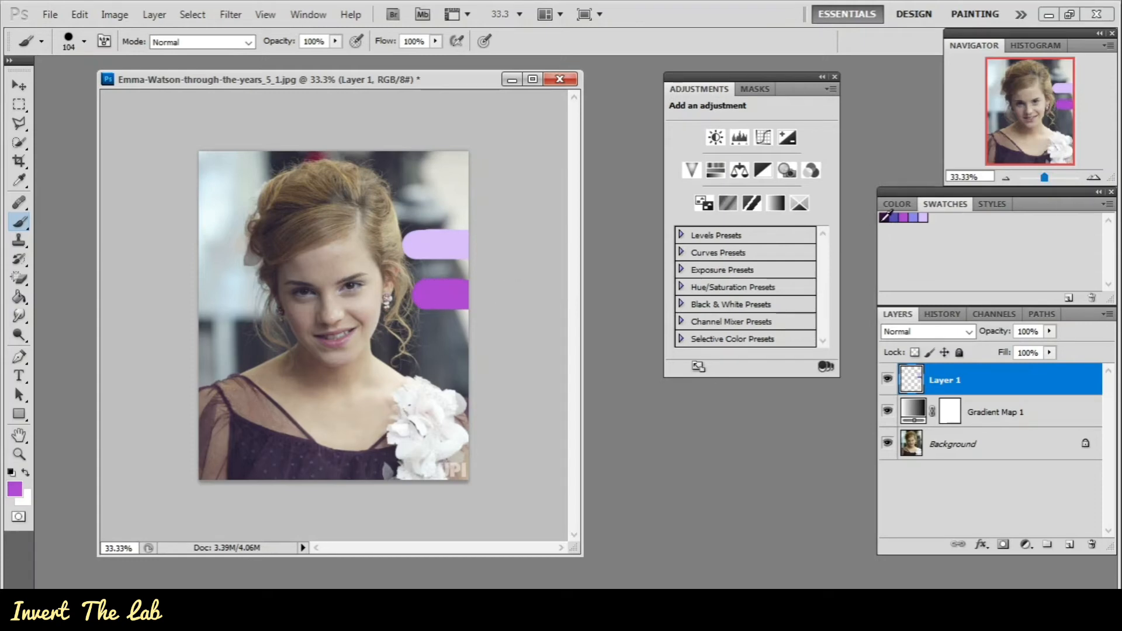
left_click(884, 217)
left_click(420, 343)
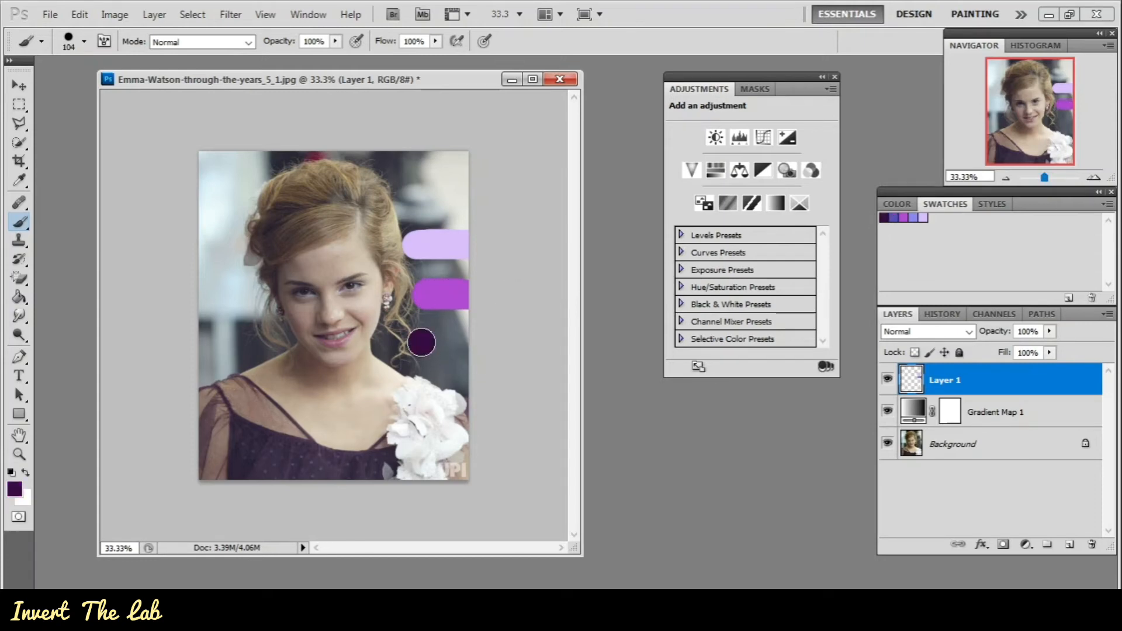
left_click_drag(420, 342, 470, 345)
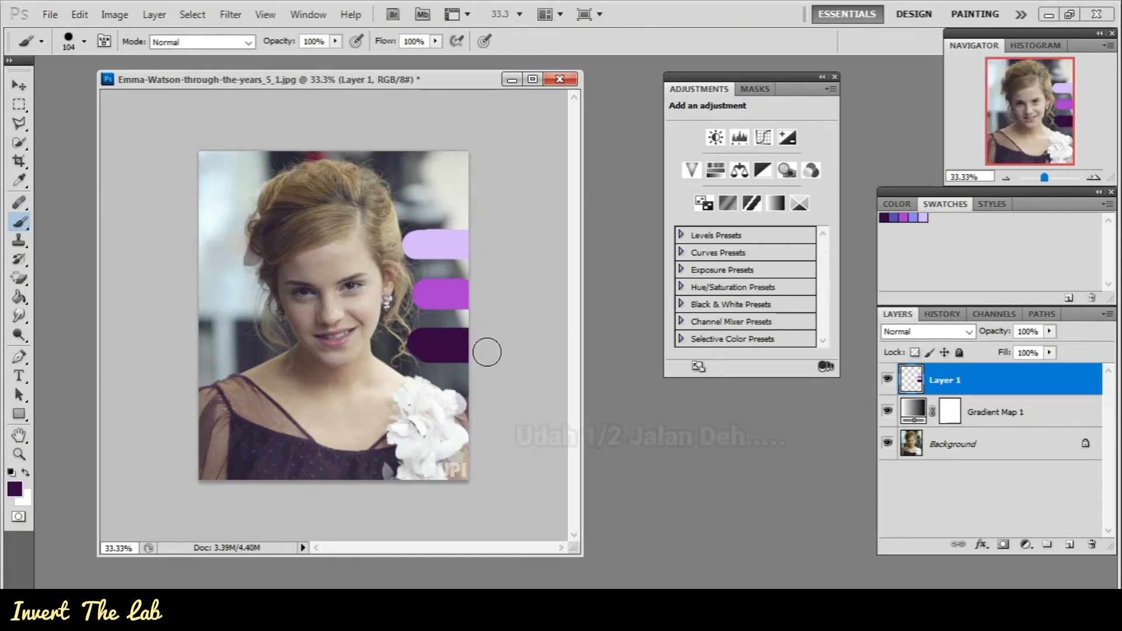
left_click(20, 88)
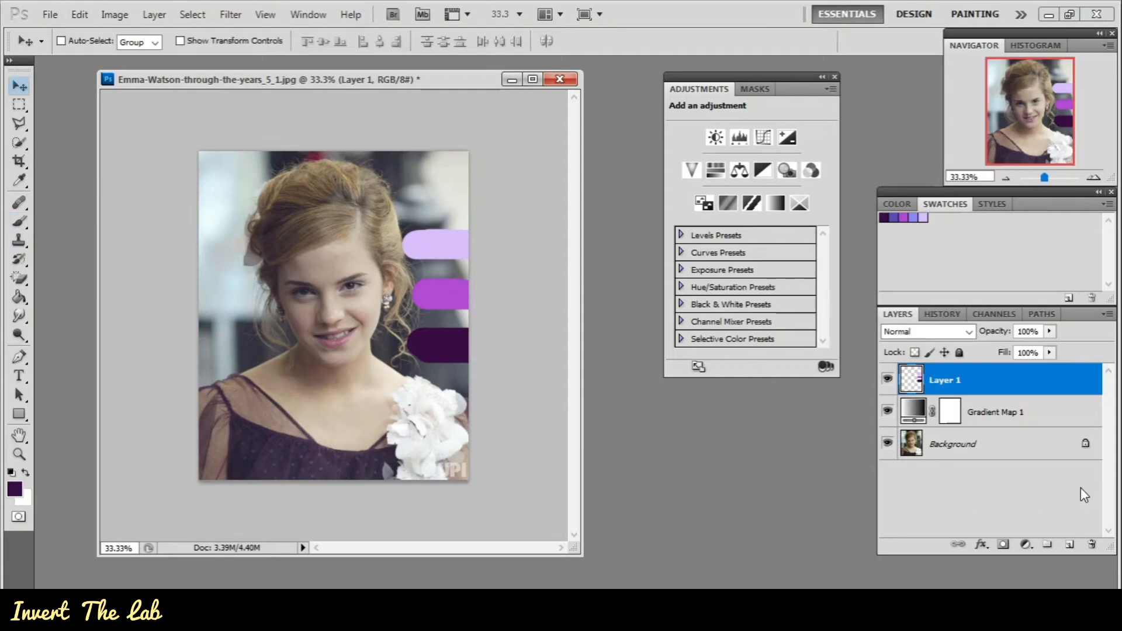
Step: Add another empty layer above the painted strokes and undo it
left_click(1070, 545)
key("ctrl+z")
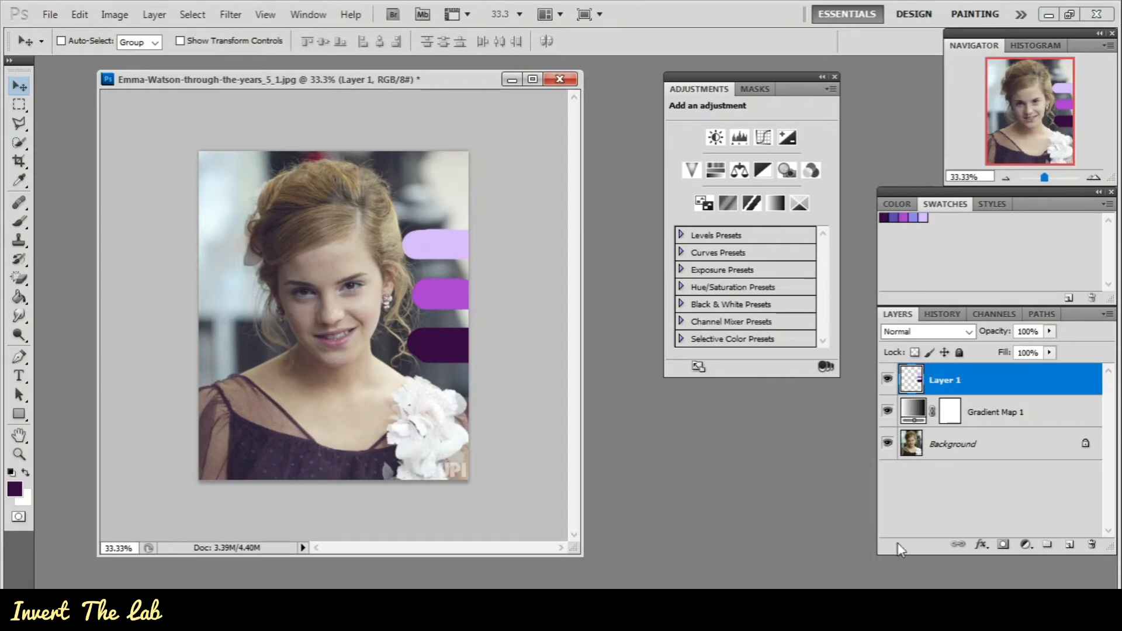
Step: Add a Curves adjustment layer and sample its white point, first from the lavender stroke and finally from the white flower
left_click(1026, 545)
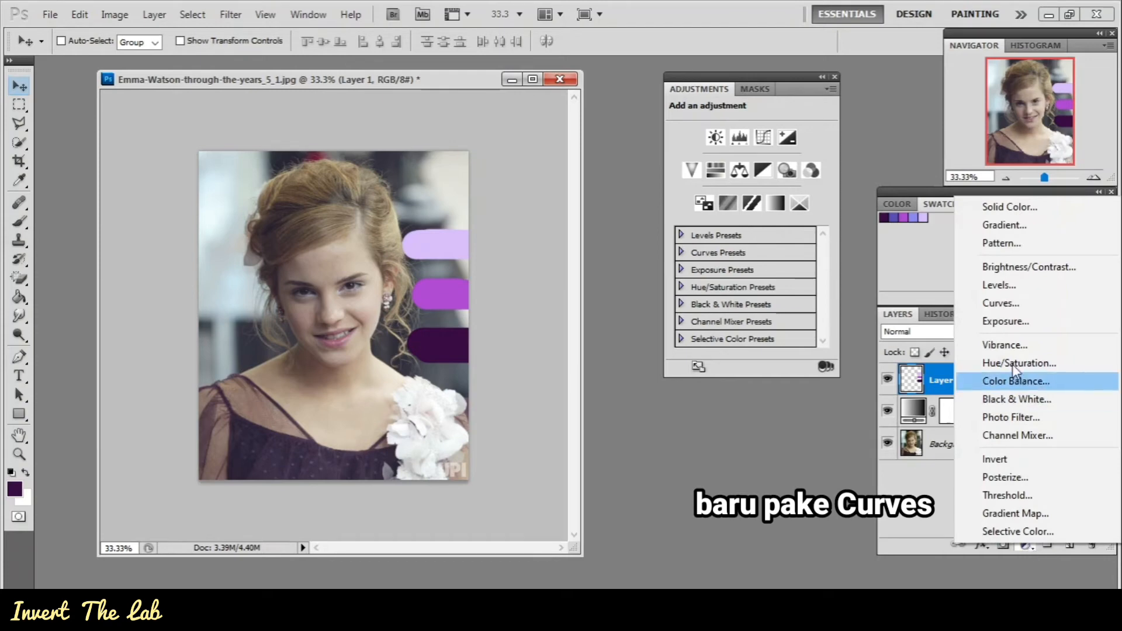
left_click(1070, 306)
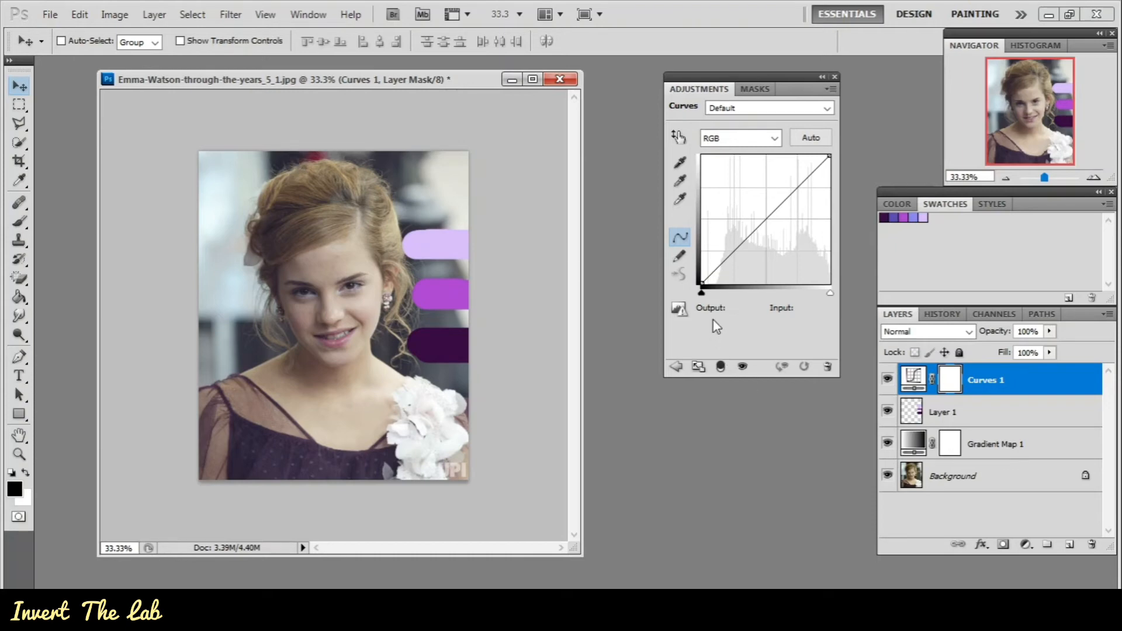
left_click(681, 200)
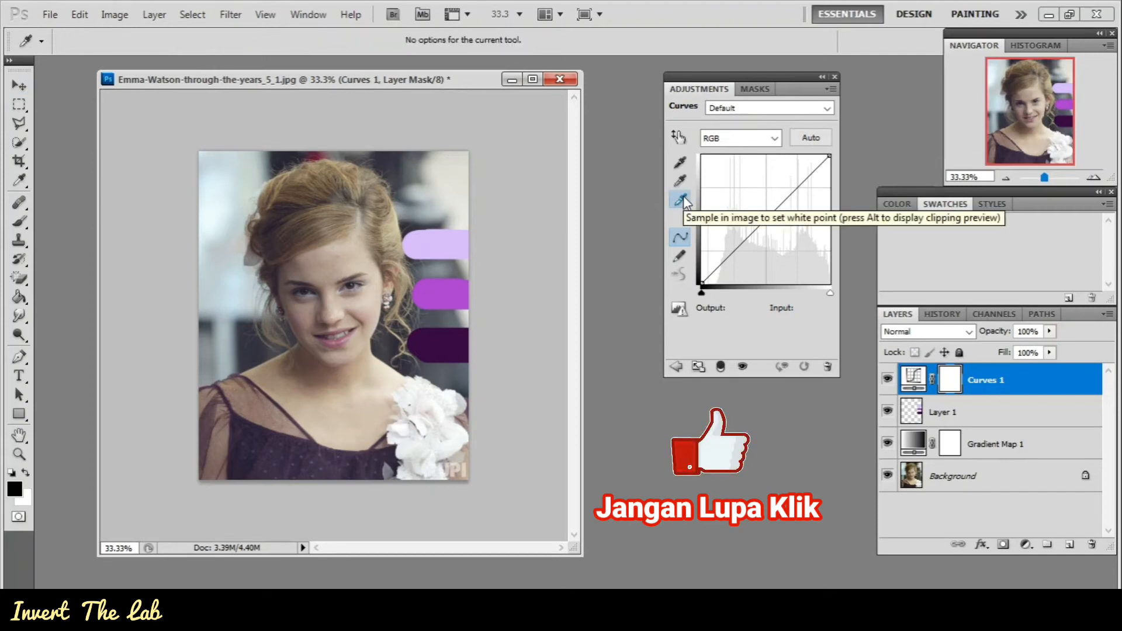
left_click(456, 236)
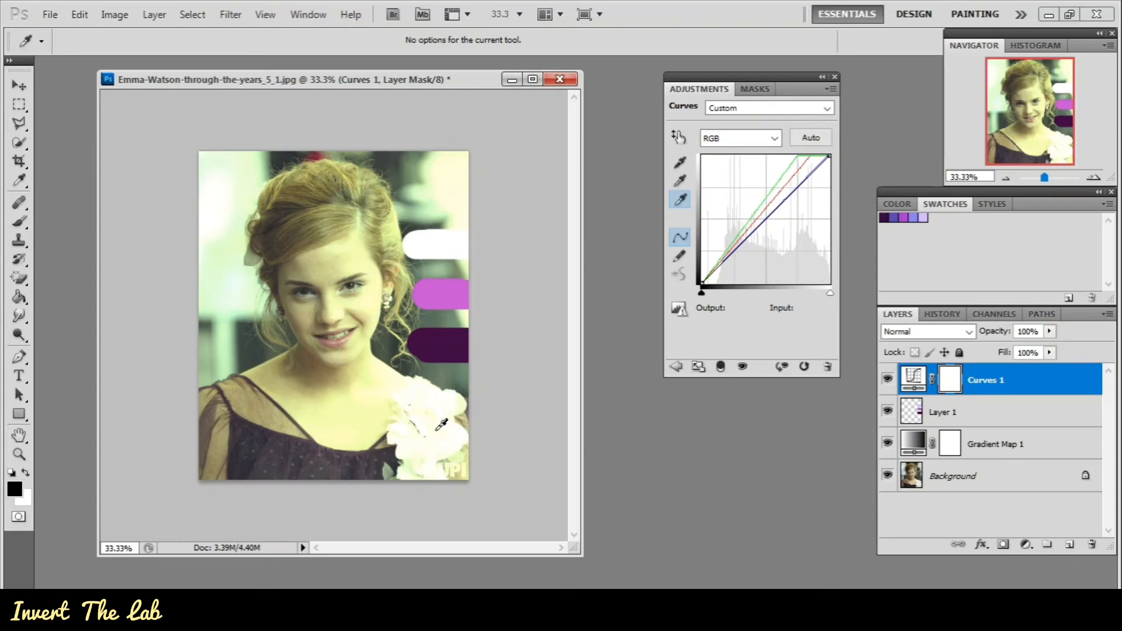
left_click(442, 421)
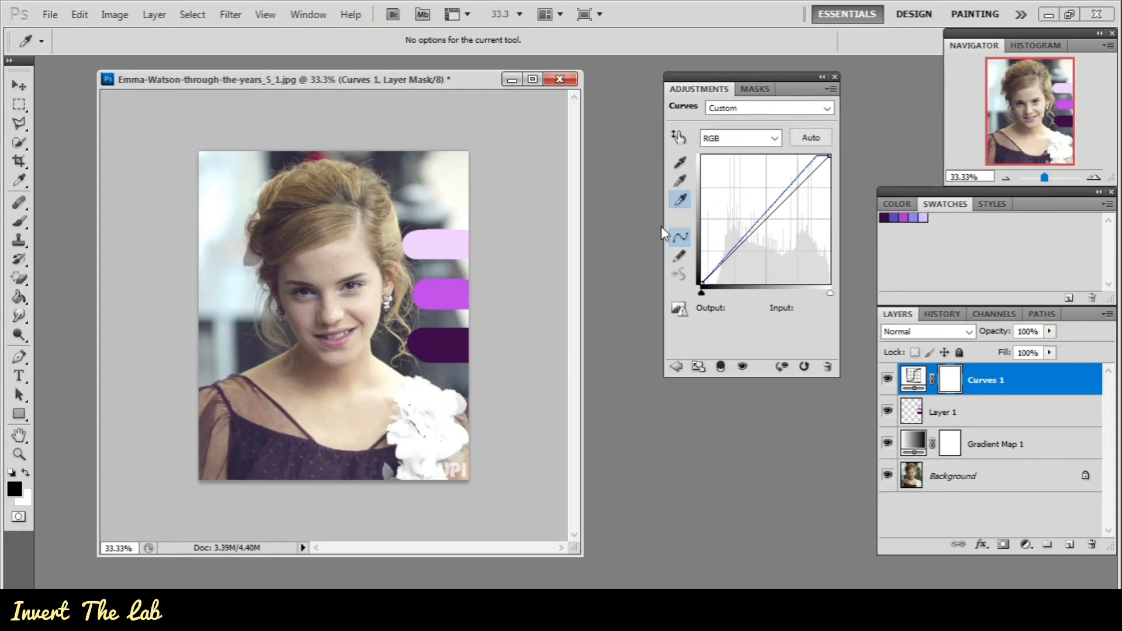
Step: Sample the Curves gray point, trying the magenta stroke and settling on the dark background beside the shoulder
left_click(679, 183)
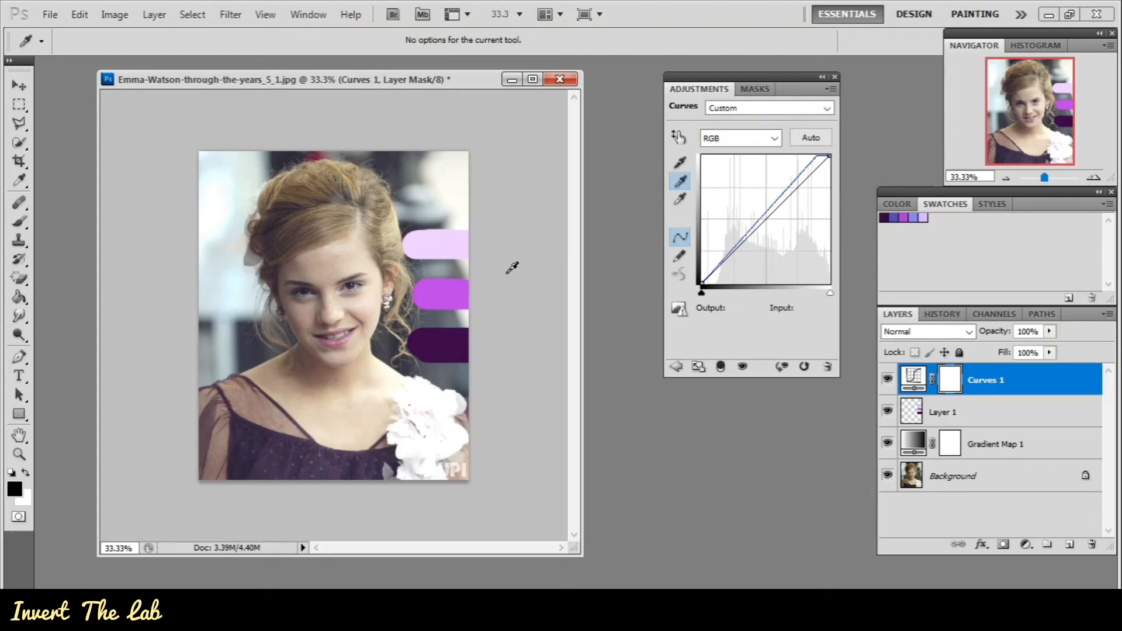
left_click(466, 286)
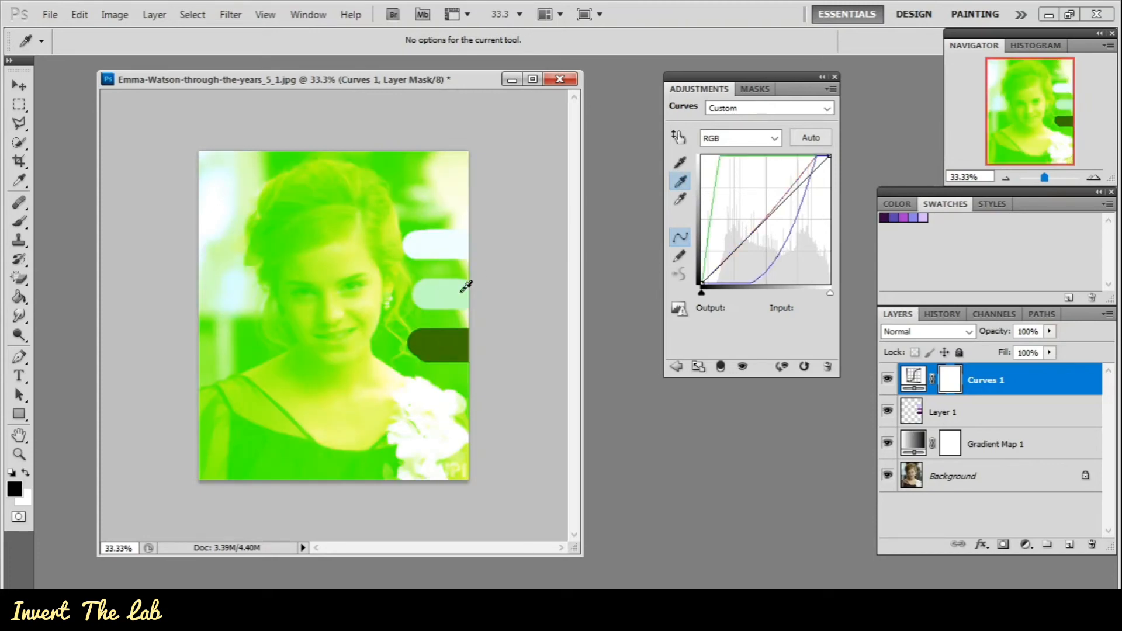
left_click(209, 352)
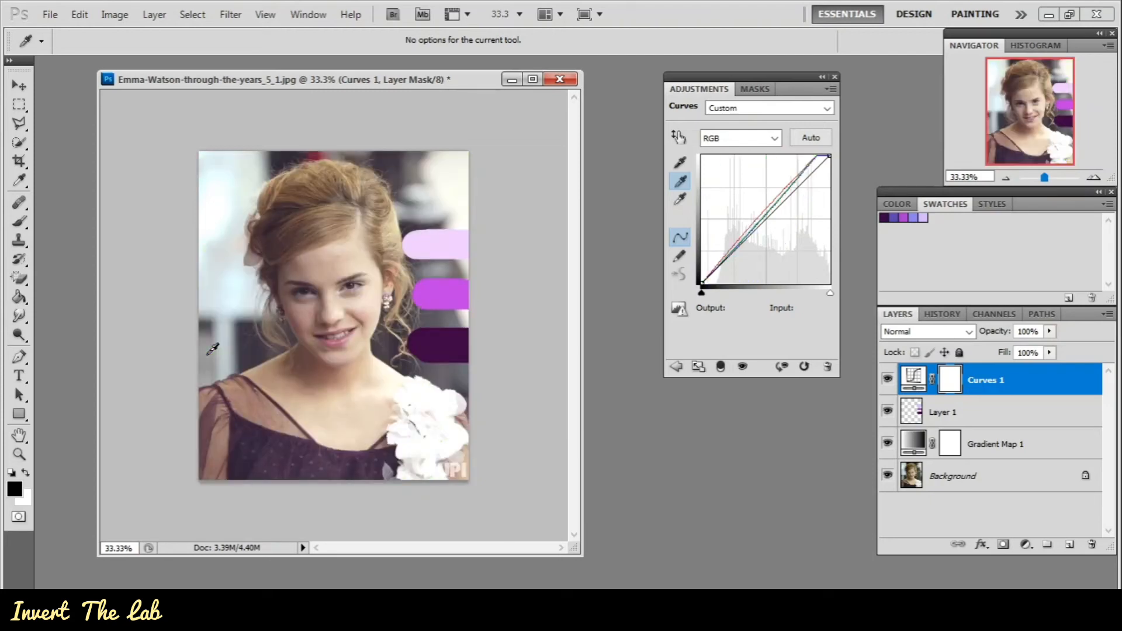
left_click(211, 359)
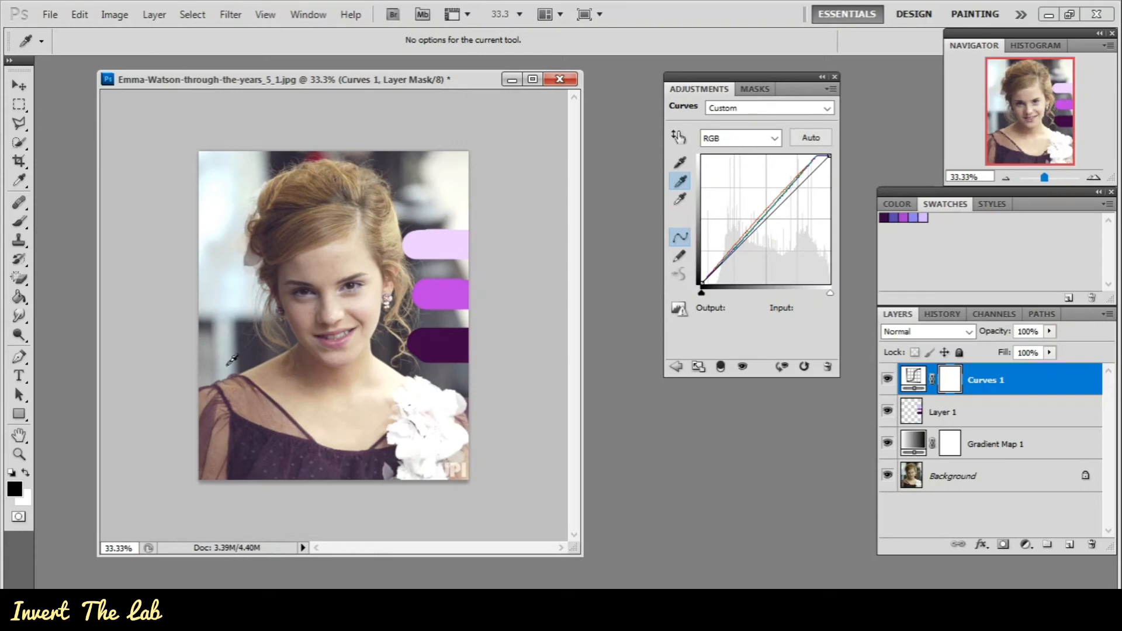
Step: Sample the Curves black point from the dark background just above the hair and compare the portrait with and without the Curves layer
left_click(679, 164)
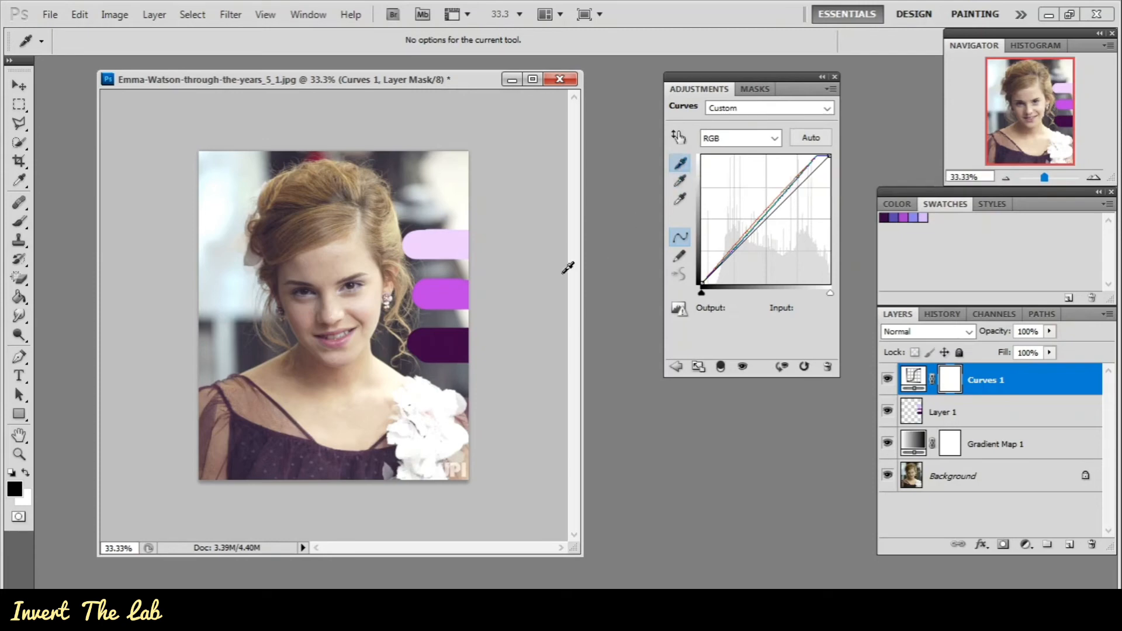
left_click(466, 341)
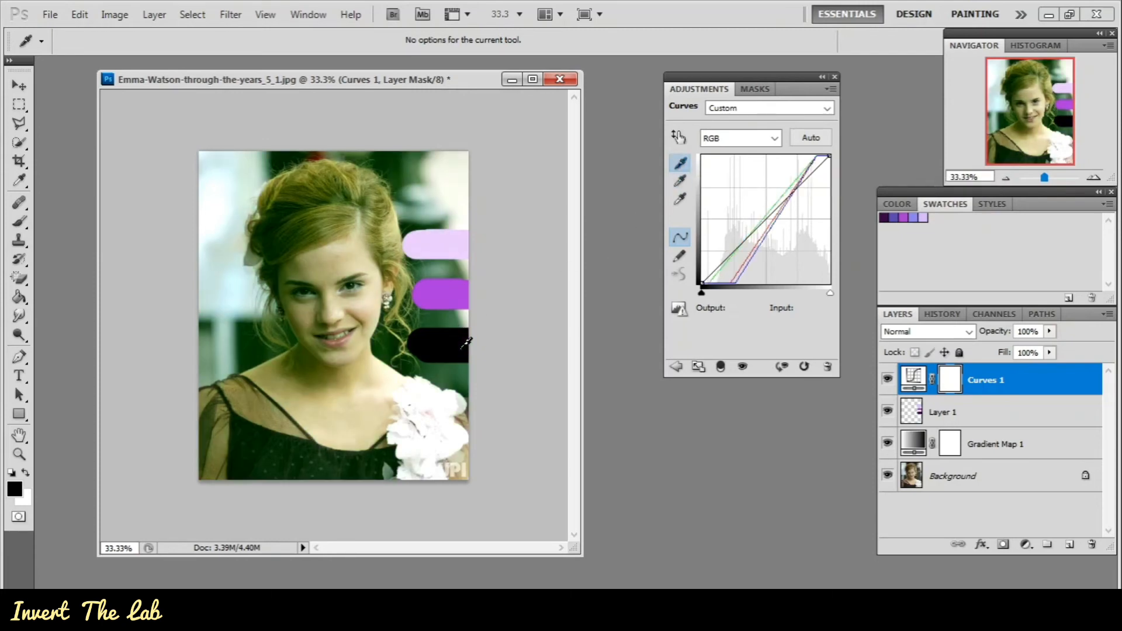
left_click(286, 153)
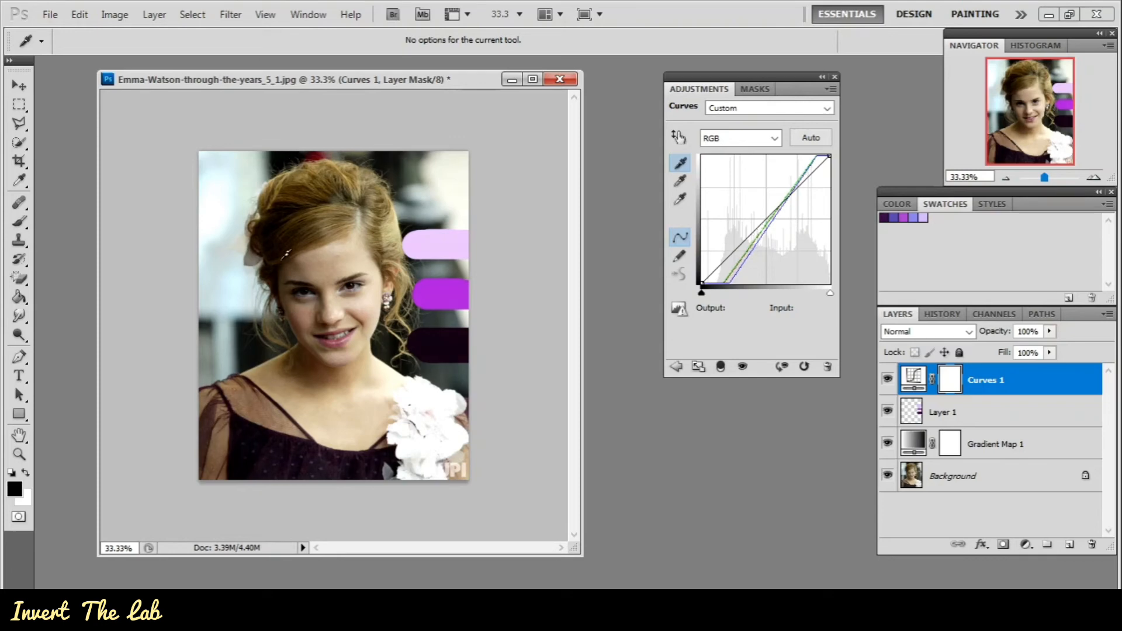
left_click(254, 353)
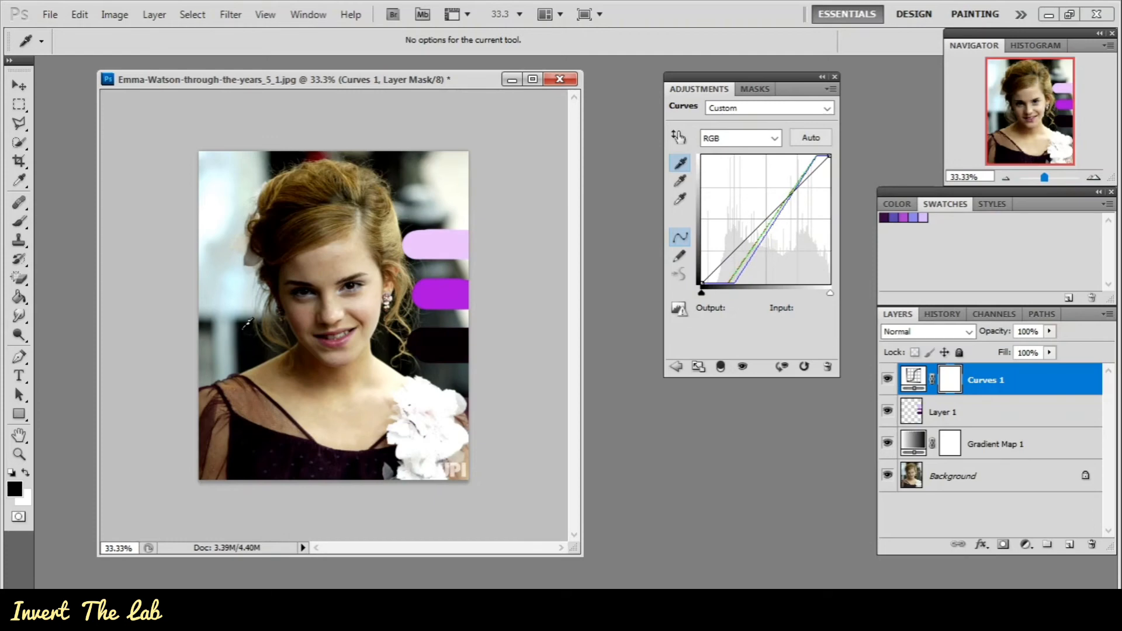
left_click(280, 155)
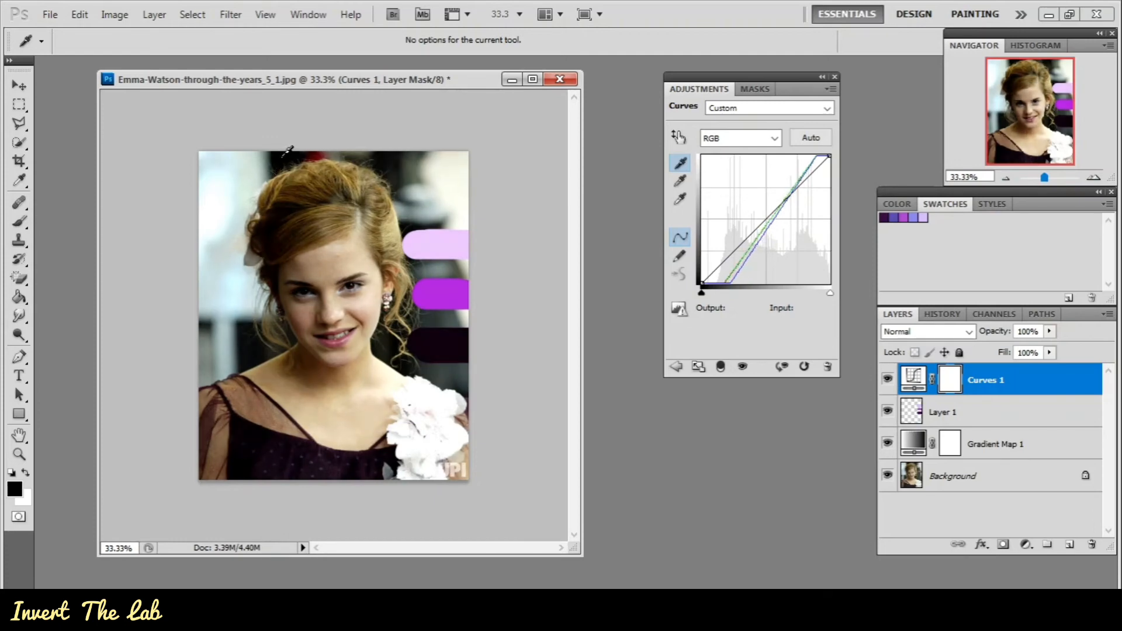
left_click(288, 150)
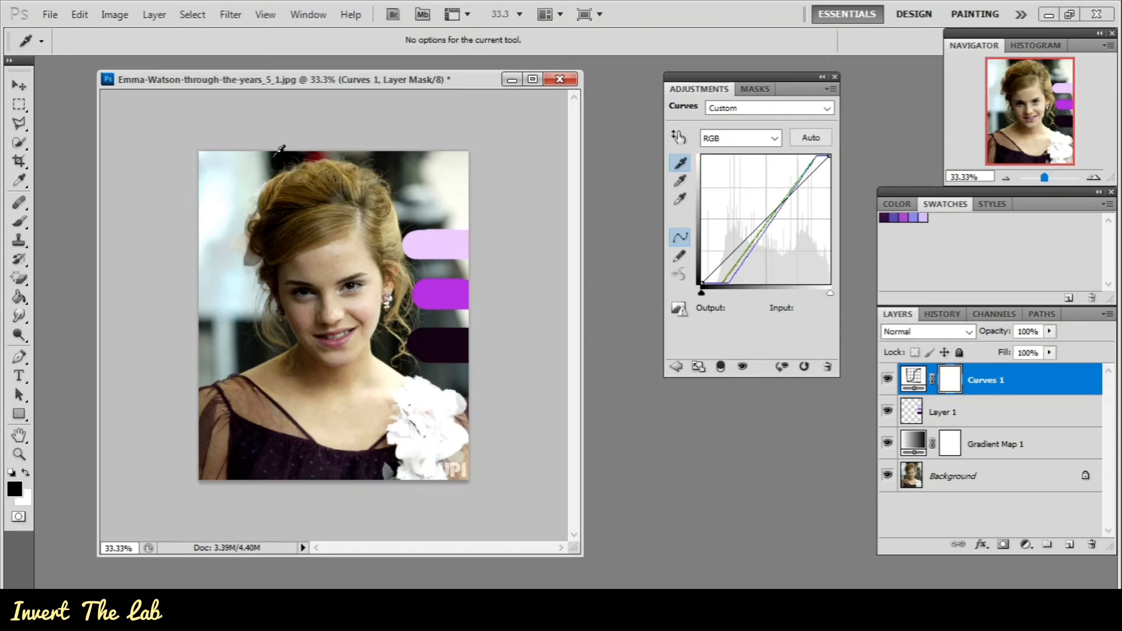
left_click(280, 146)
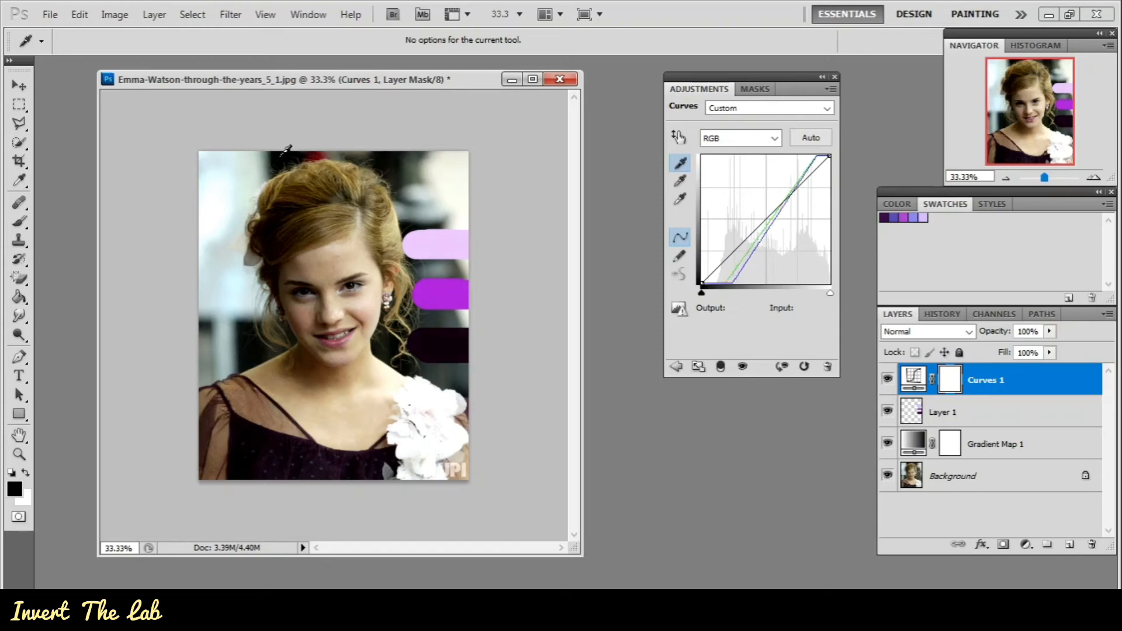
left_click(287, 150)
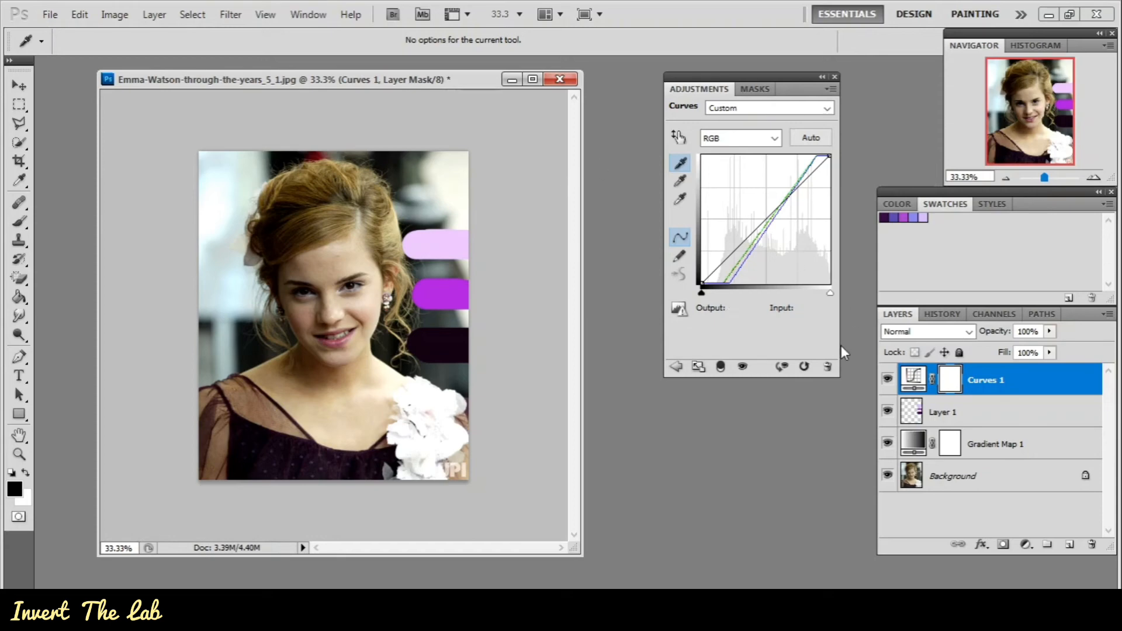
left_click(888, 380)
left_click(887, 379)
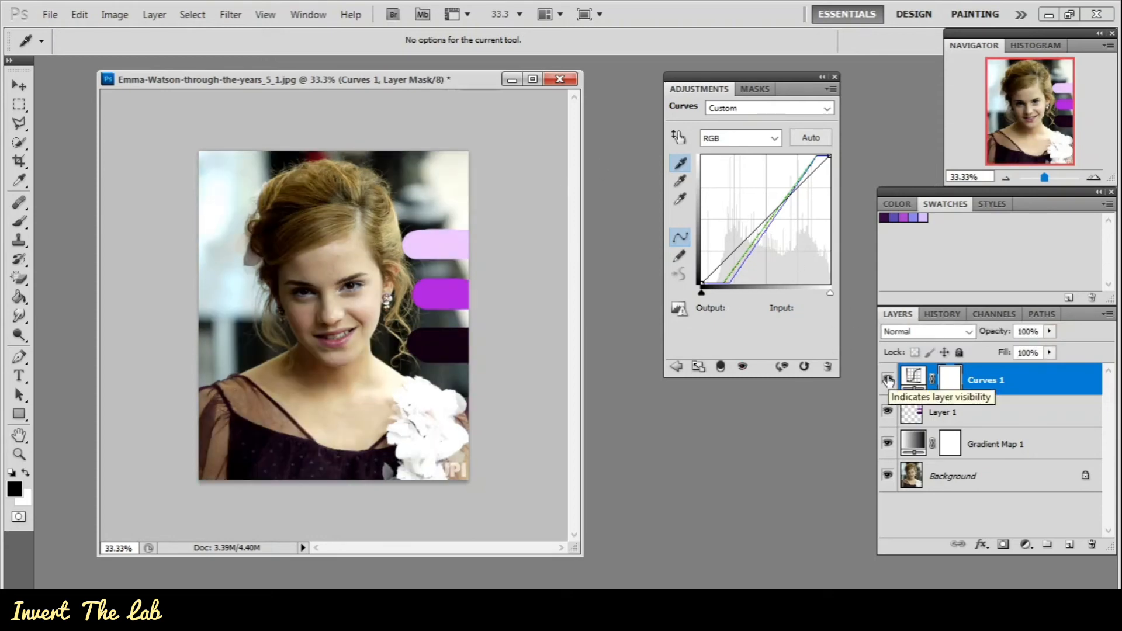
Step: Try the Lighten, Screen, Overlay and Soft Light blending modes on the Curves layer, comparing Soft Light against the hidden layer
left_click(969, 332)
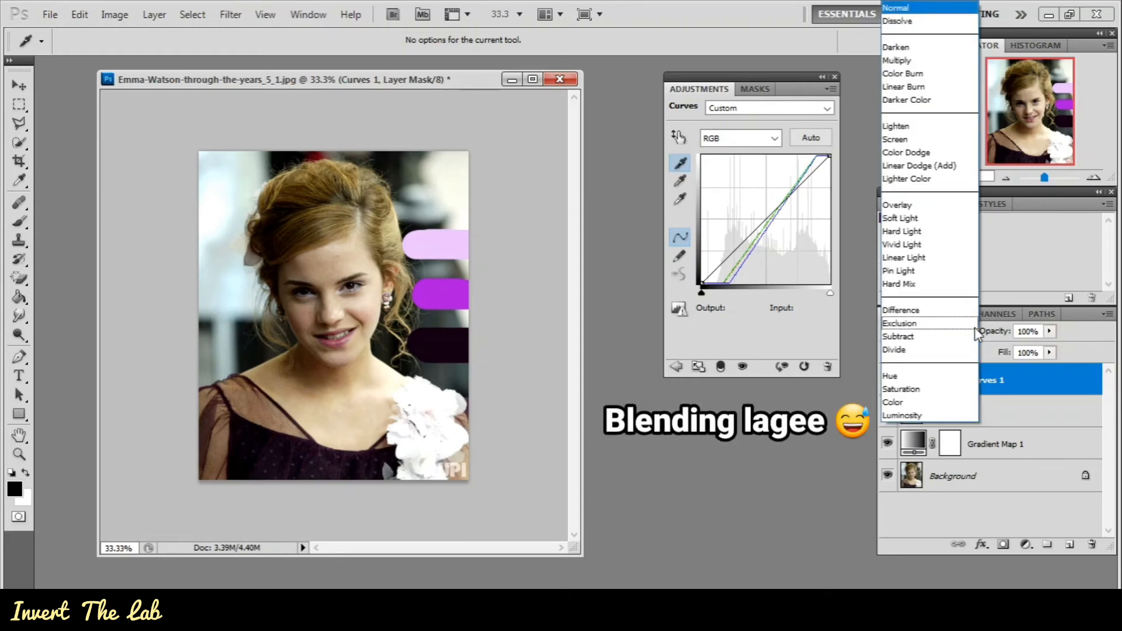
left_click(919, 126)
left_click(935, 331)
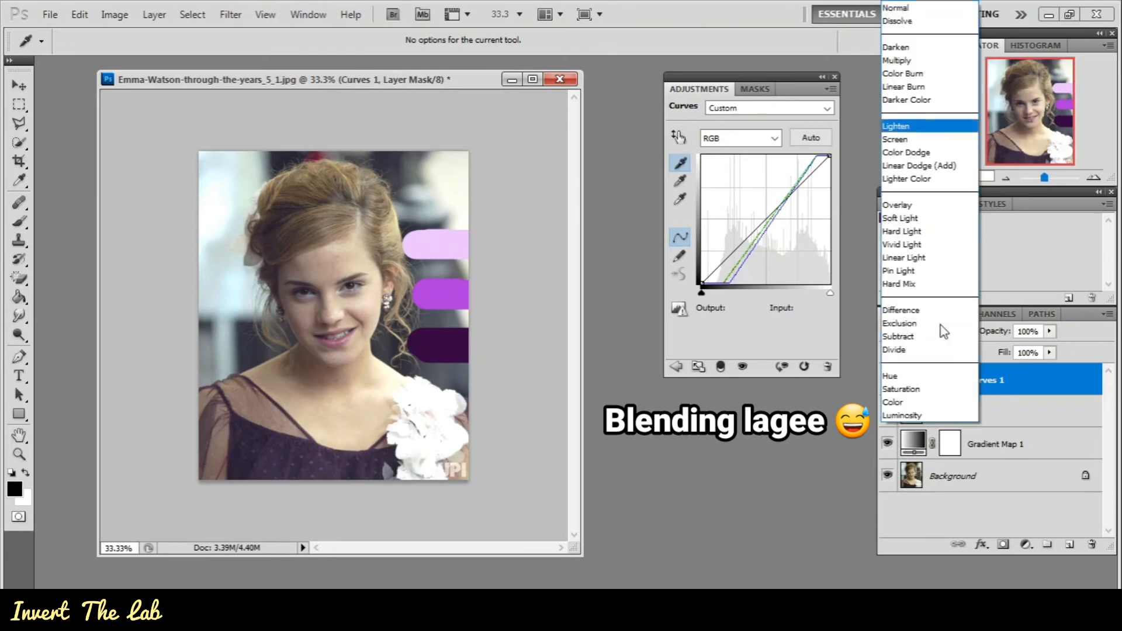
left_click(932, 140)
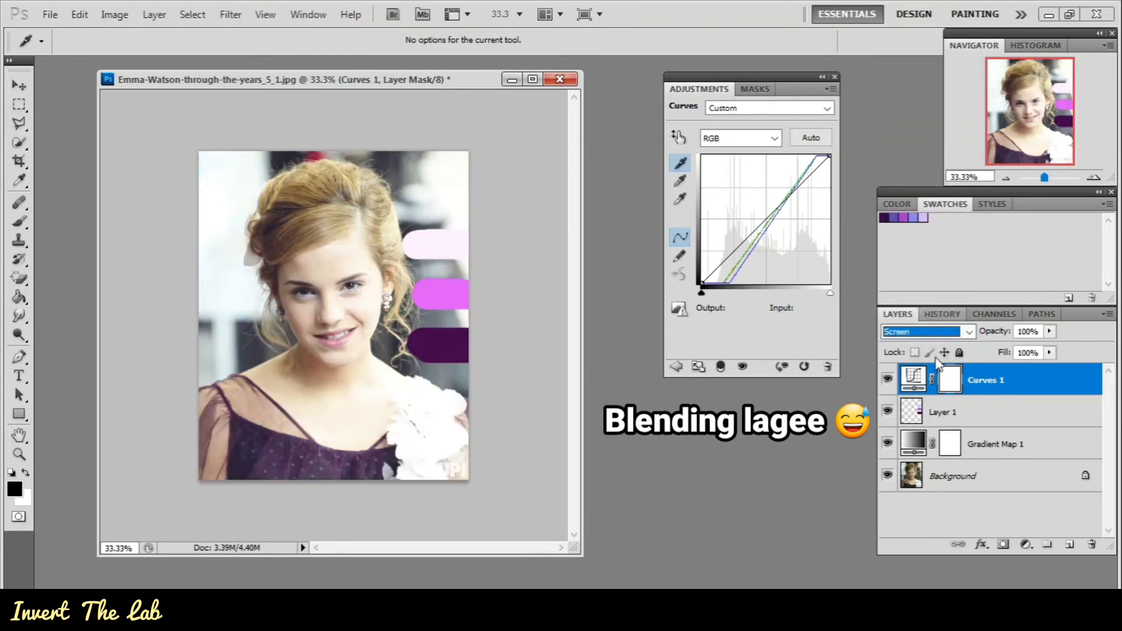
left_click(935, 331)
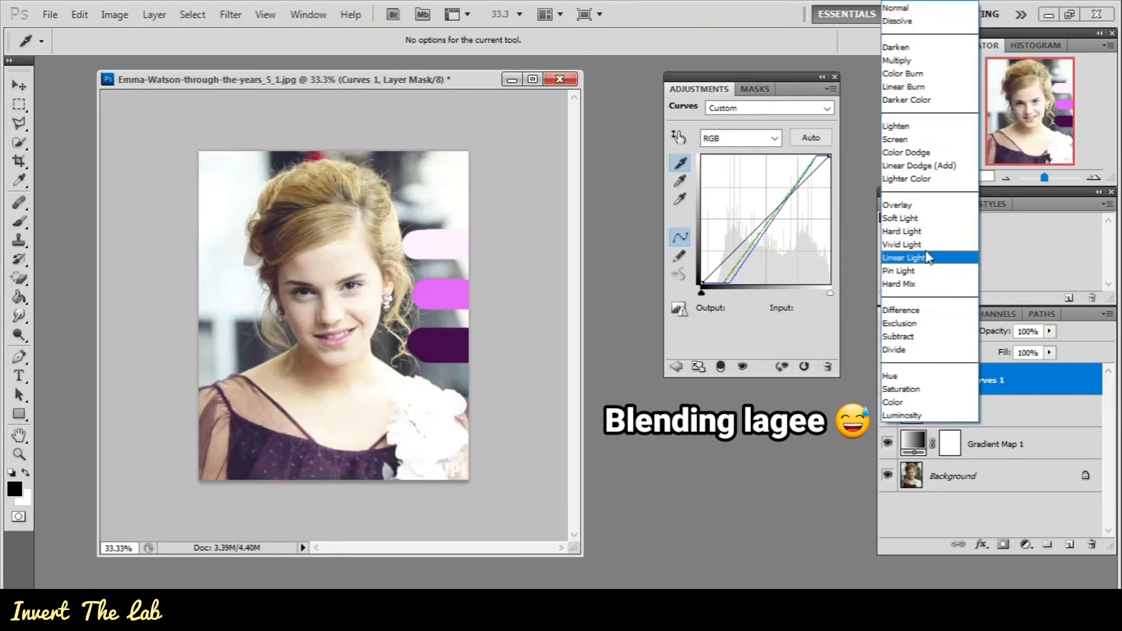
left_click(924, 209)
left_click(934, 331)
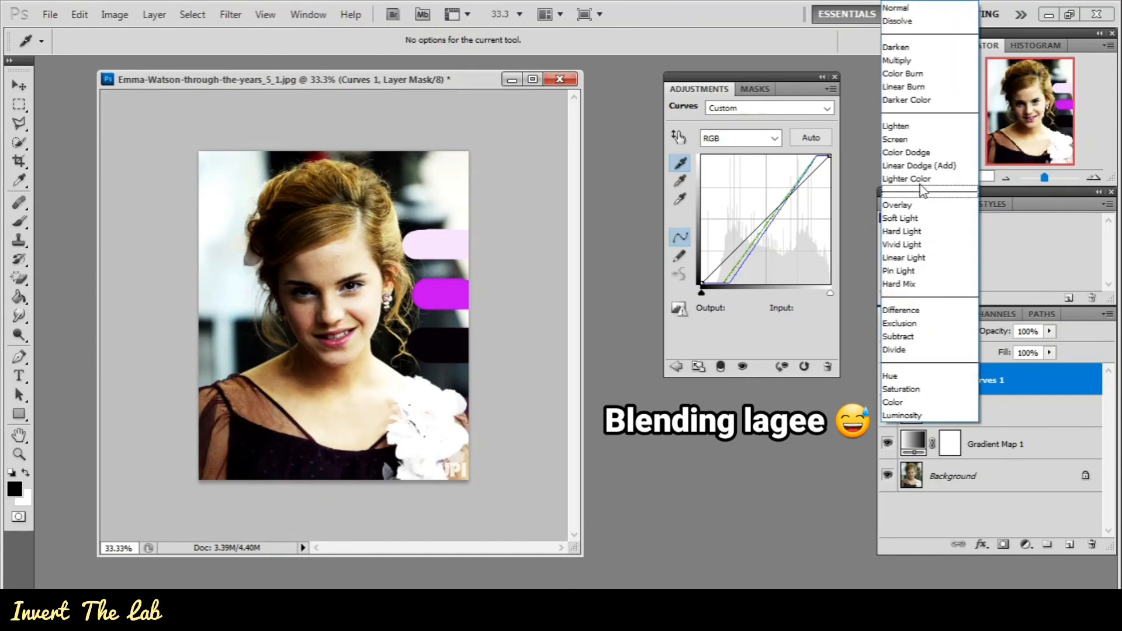
left_click(911, 218)
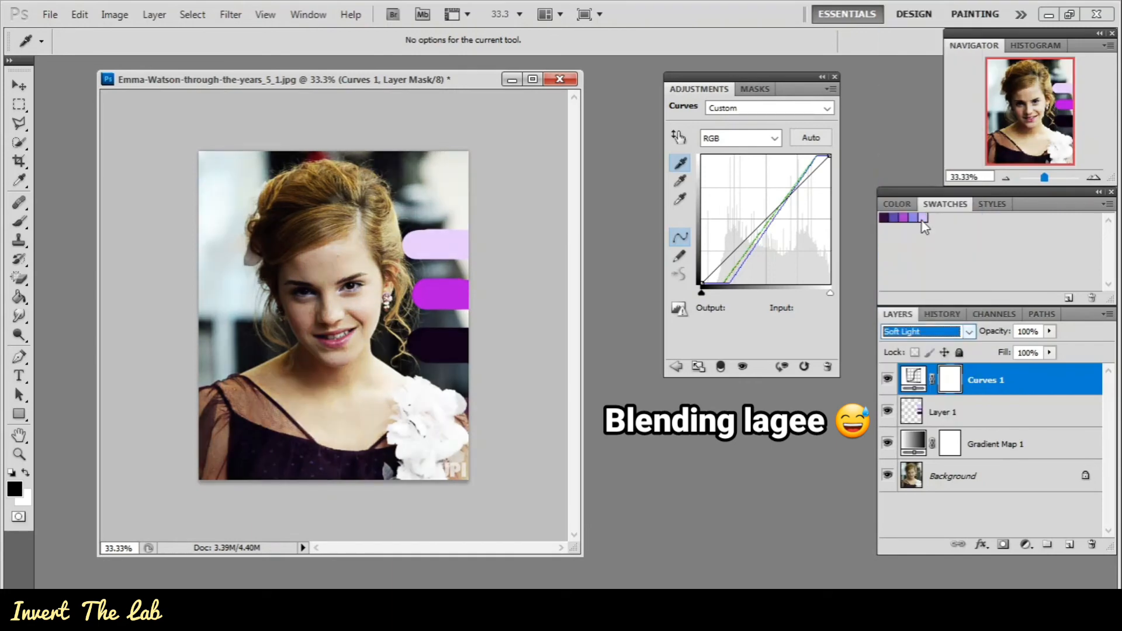
left_click(886, 380)
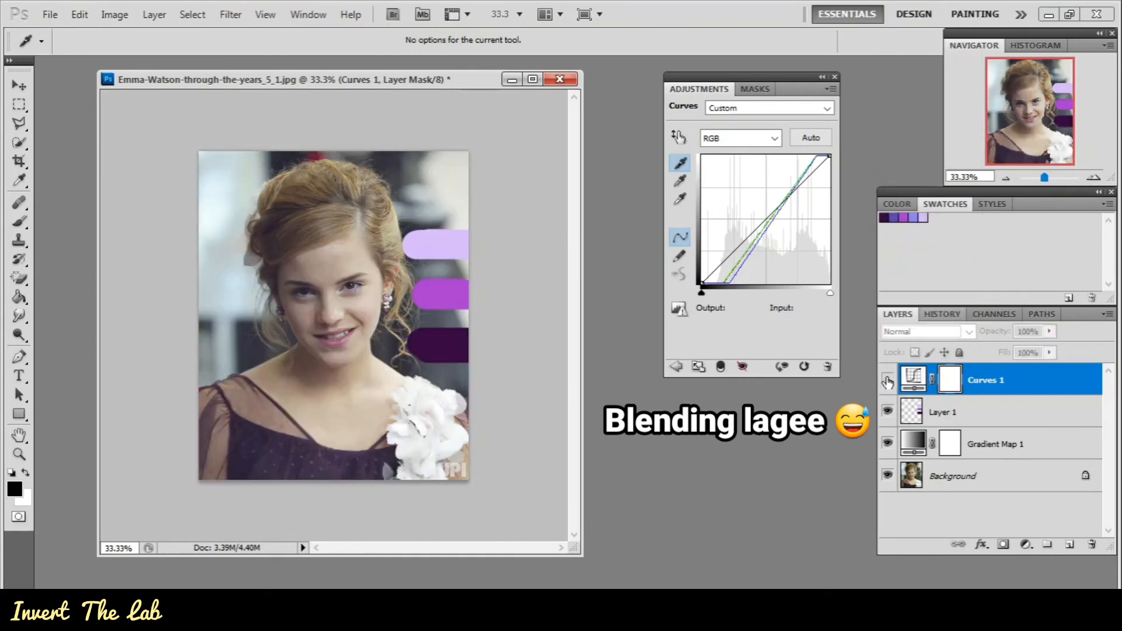
left_click(886, 381)
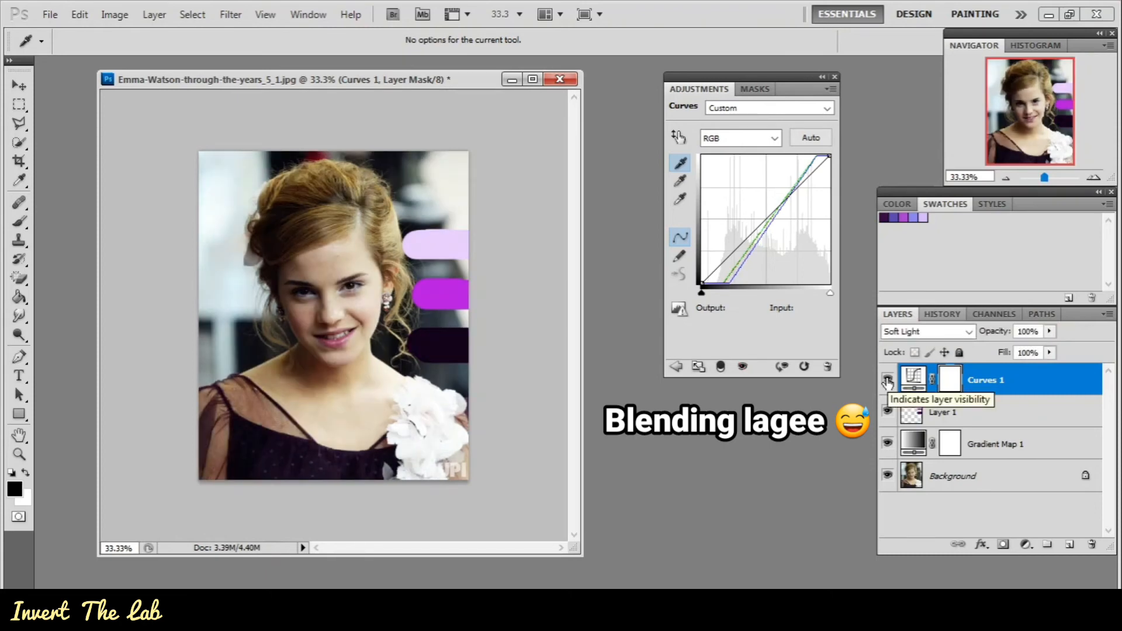
Step: Set the Curves layer's blending mode to Screen and lower its opacity to 23%
left_click(965, 331)
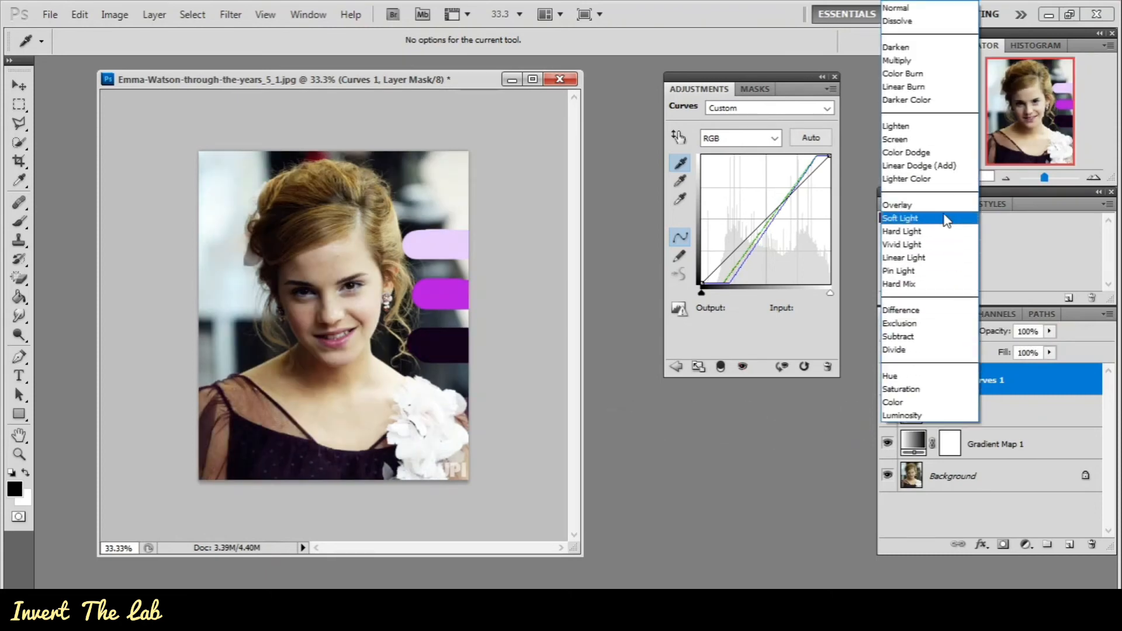
left_click(937, 142)
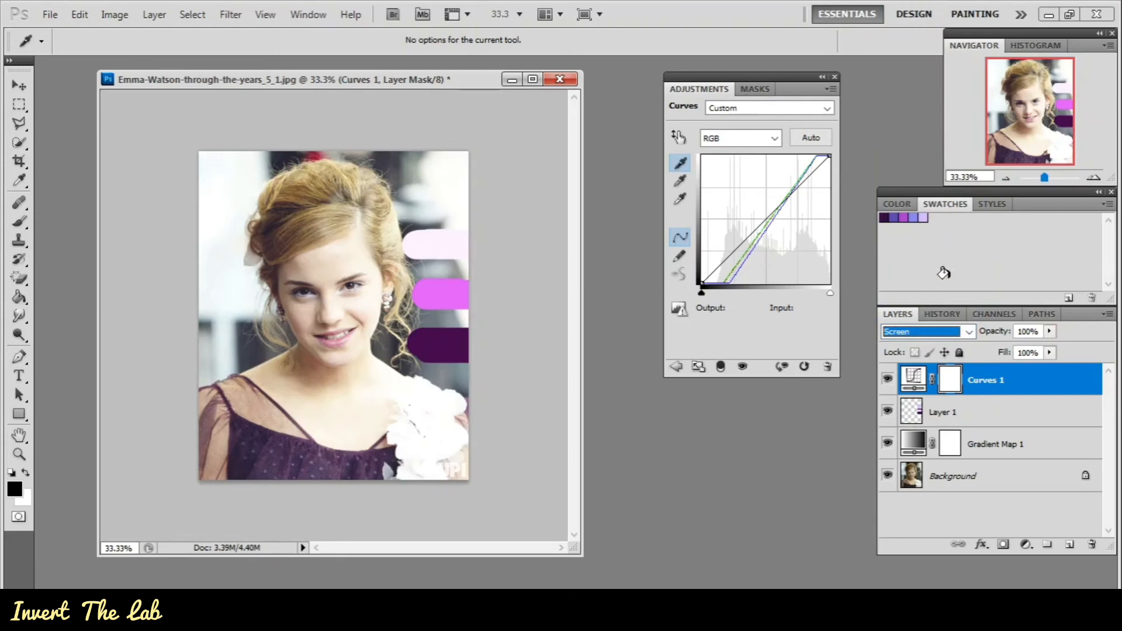
left_click(953, 331)
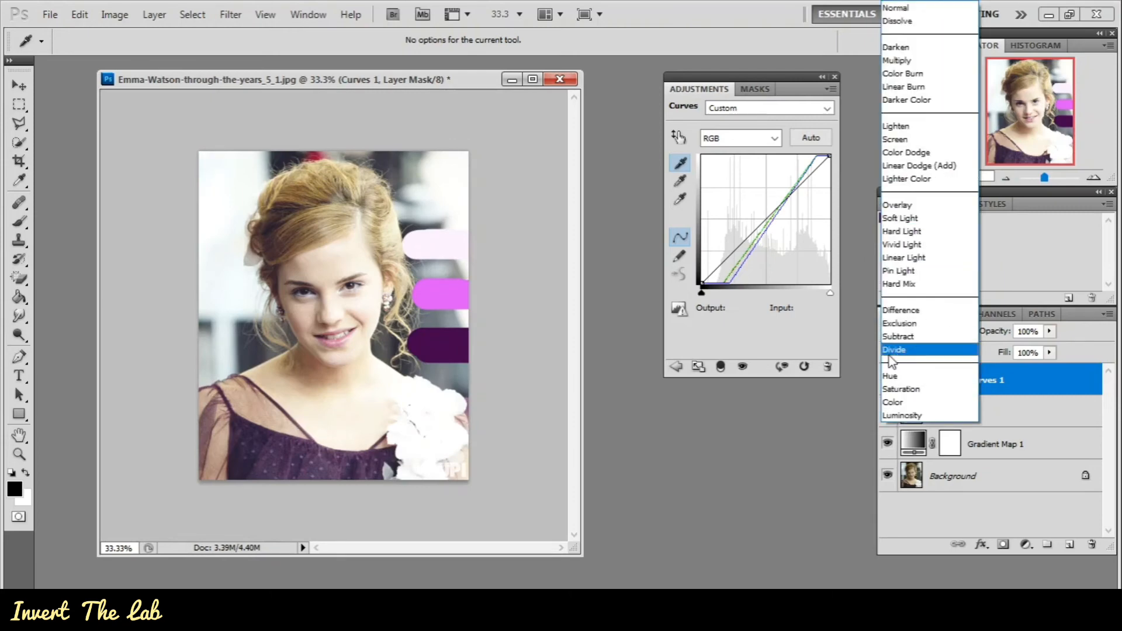
left_click(860, 367)
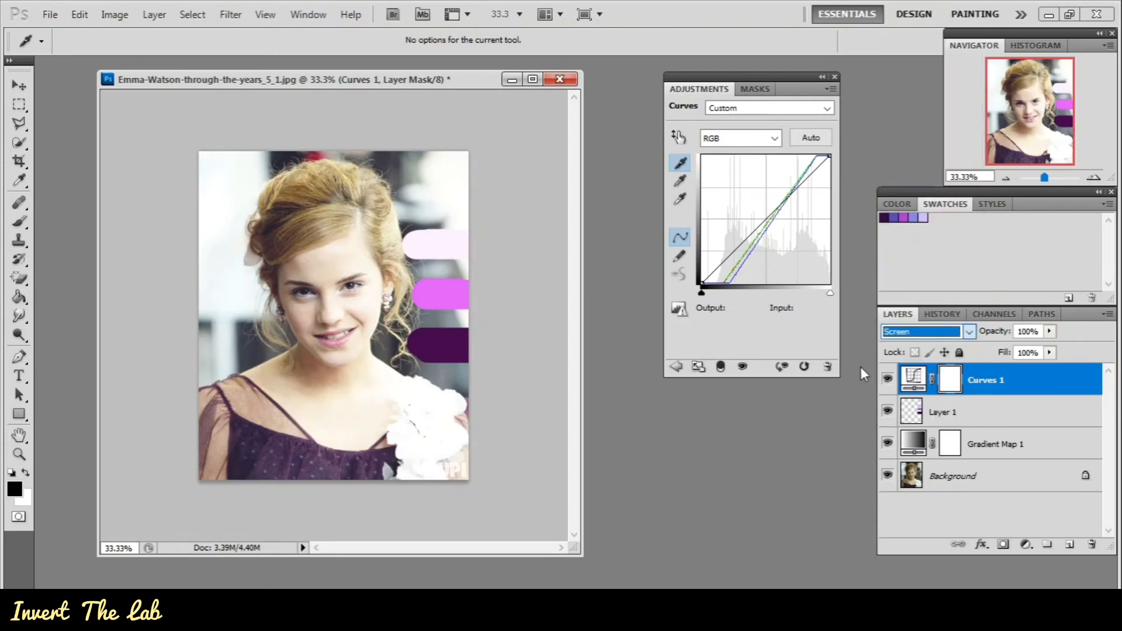
left_click(1049, 331)
left_click_drag(1004, 346, 987, 348)
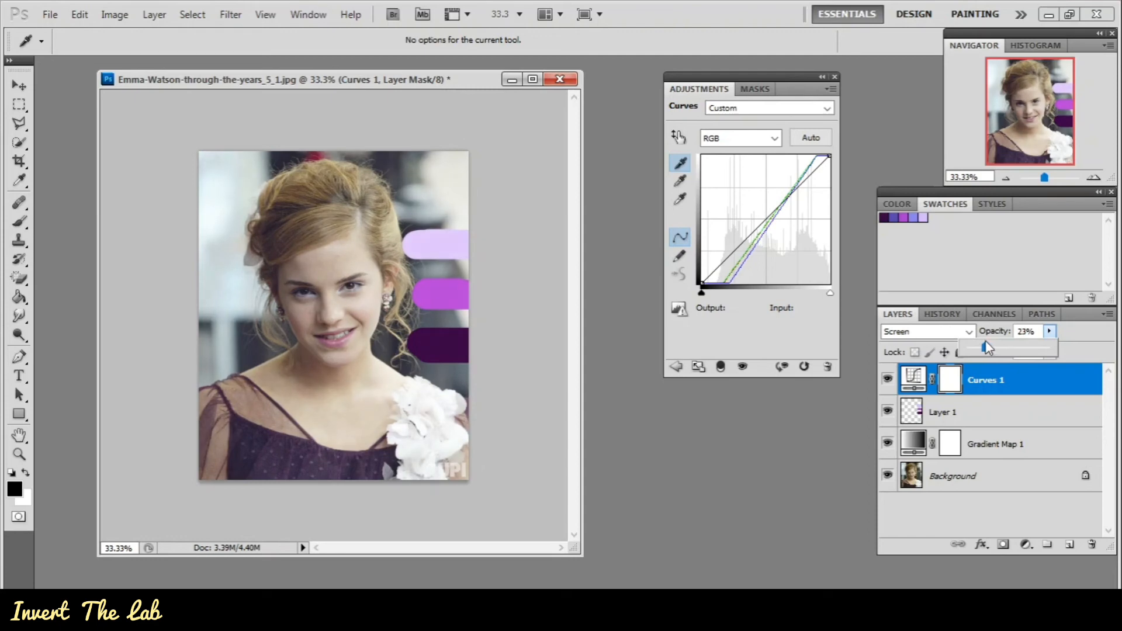
Step: Compare the portrait with and without the Curves layer by toggling its visibility several times
left_click(887, 381)
left_click(887, 381)
left_click(887, 381)
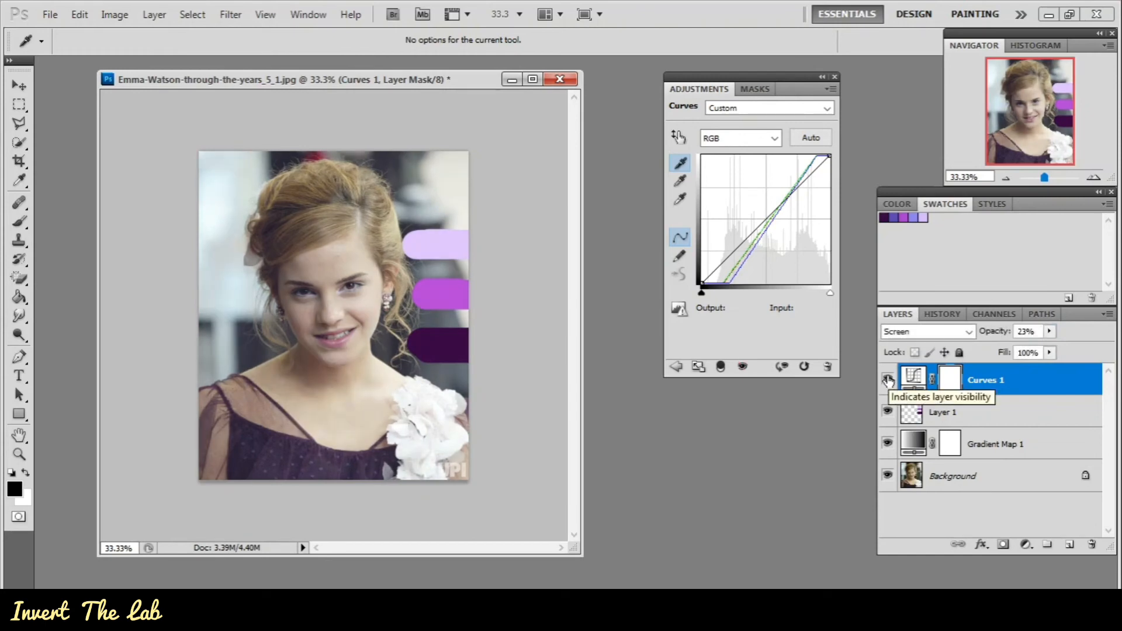
left_click(887, 381)
left_click(888, 381)
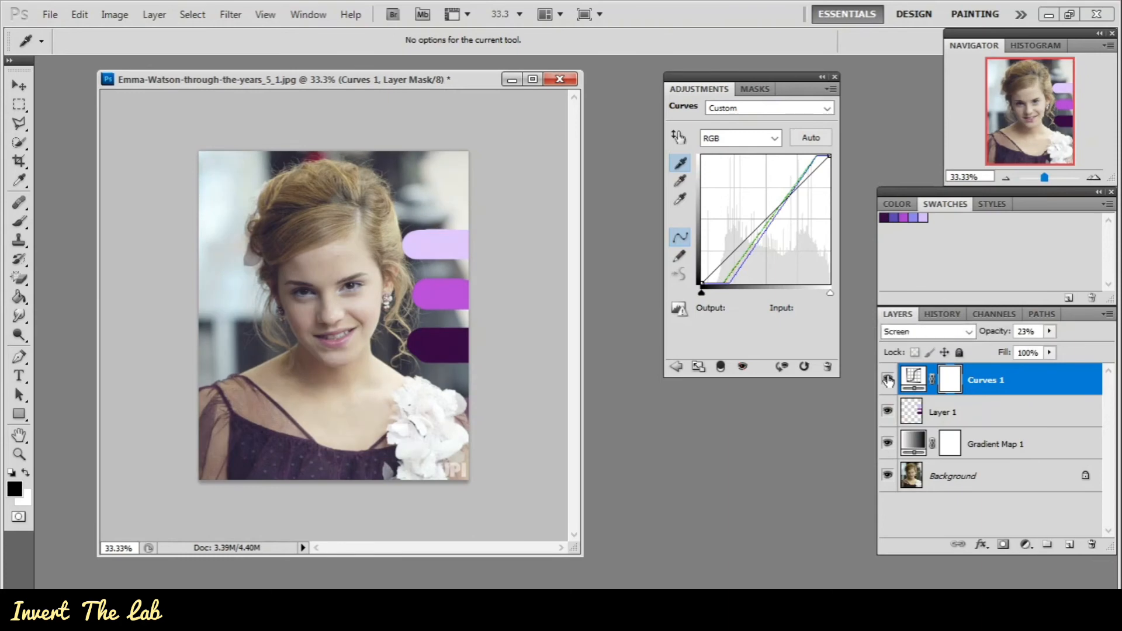
Step: Hide the palette swatch layer and both adjustment layers to view the original portrait, and show the Gradient Map layer again
left_click(887, 412)
left_click(888, 444)
left_click(887, 380)
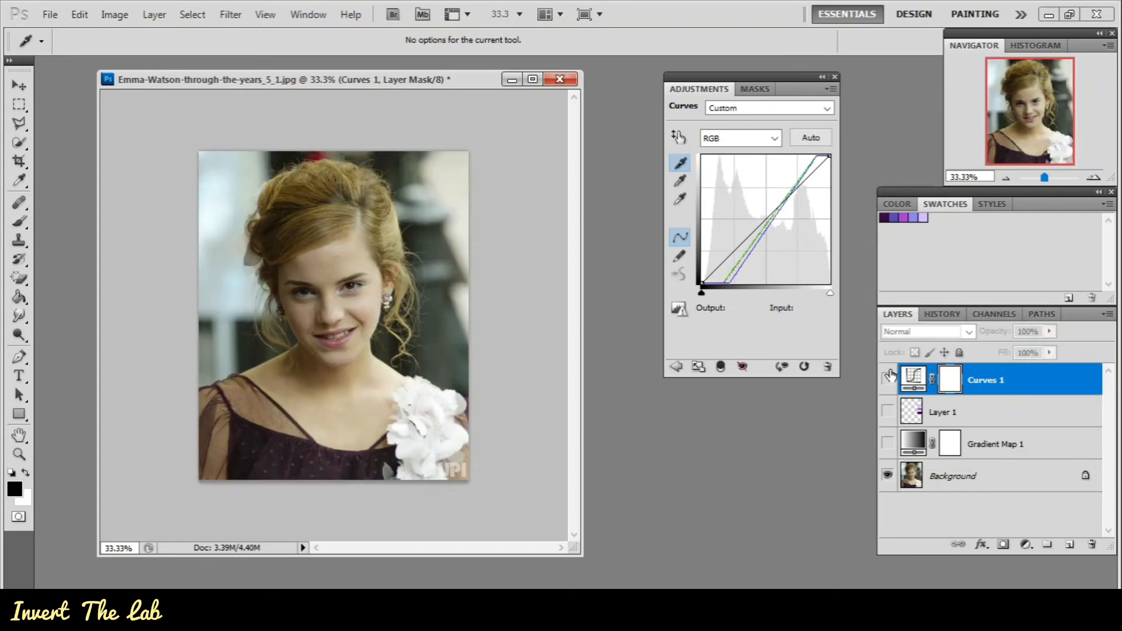
left_click(888, 444)
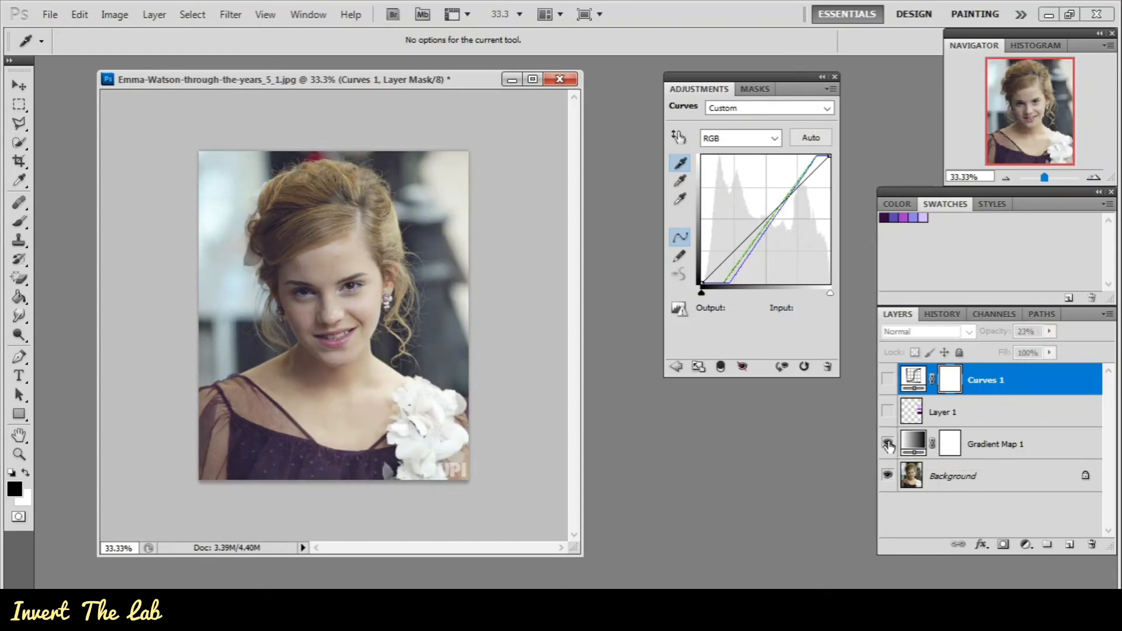
Step: Check the Gradient Map layer's opacity and compare the portrait with and without the Curves layer above it
left_click(1073, 440)
left_click(1049, 331)
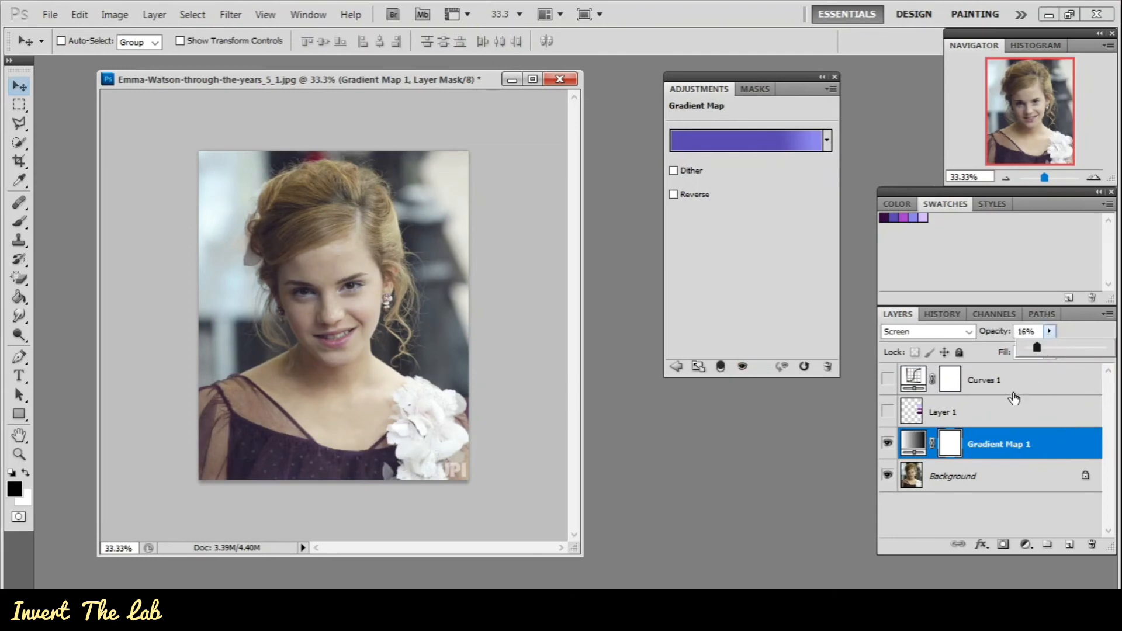
left_click(888, 380)
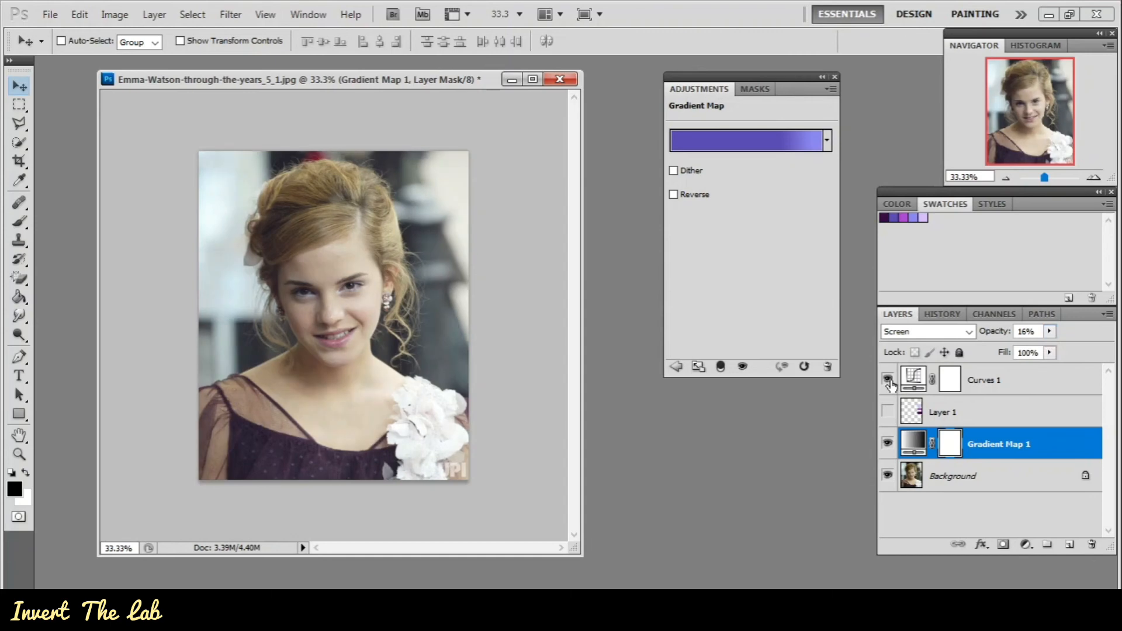
left_click(887, 381)
left_click(888, 380)
left_click(887, 380)
Step: Set the Curves layer's blending mode to Lighten and its opacity to 50%
left_click(1050, 382)
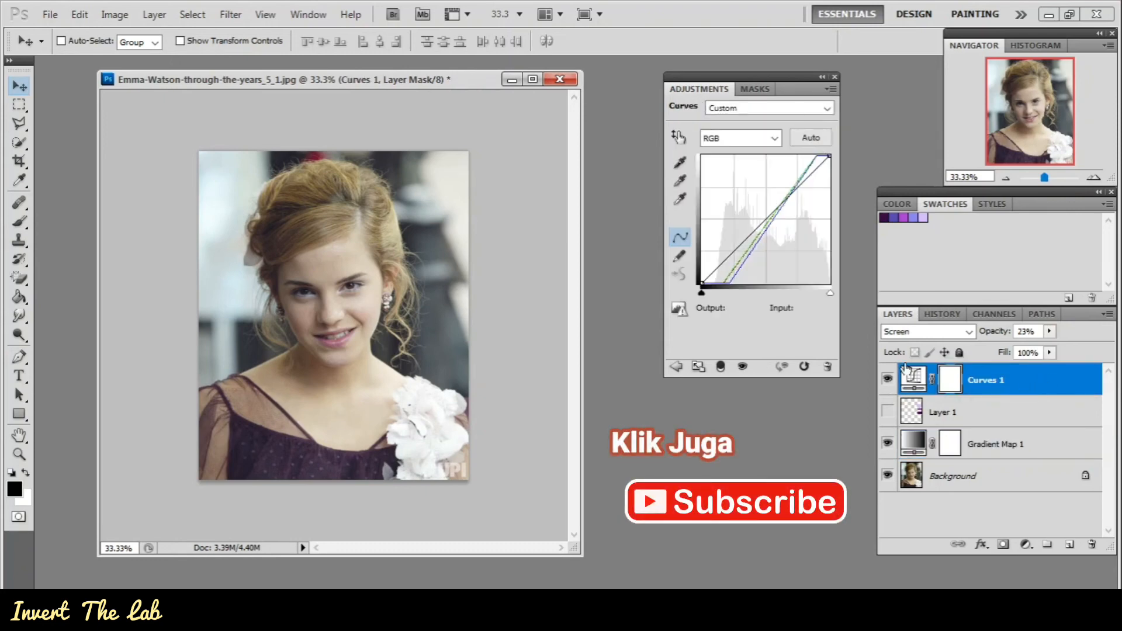
left_click(1049, 331)
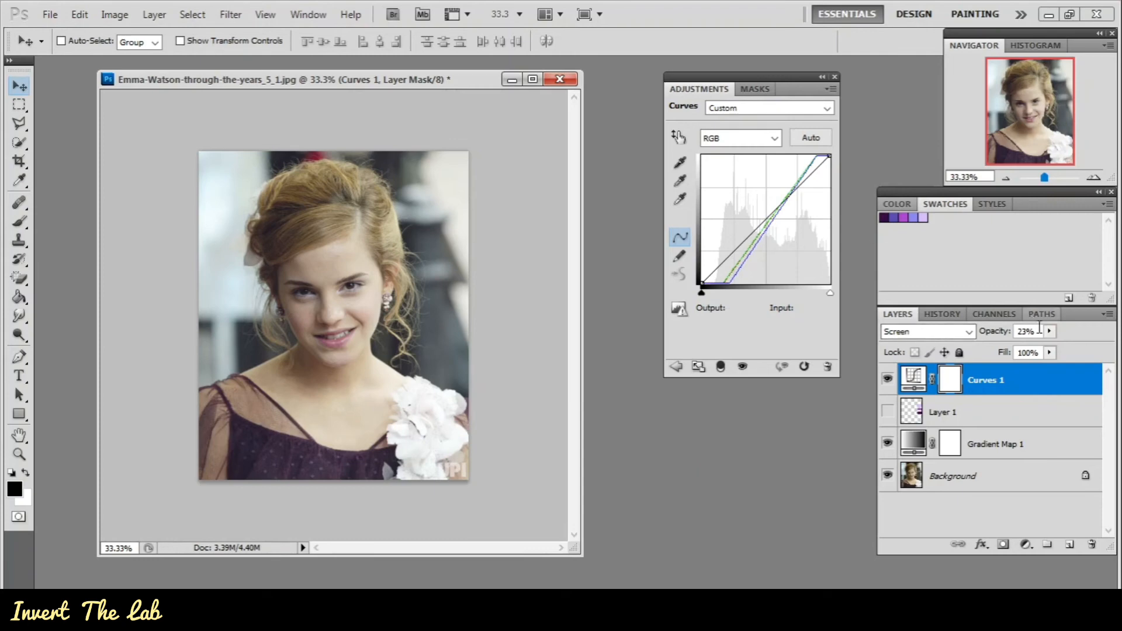
left_click(969, 333)
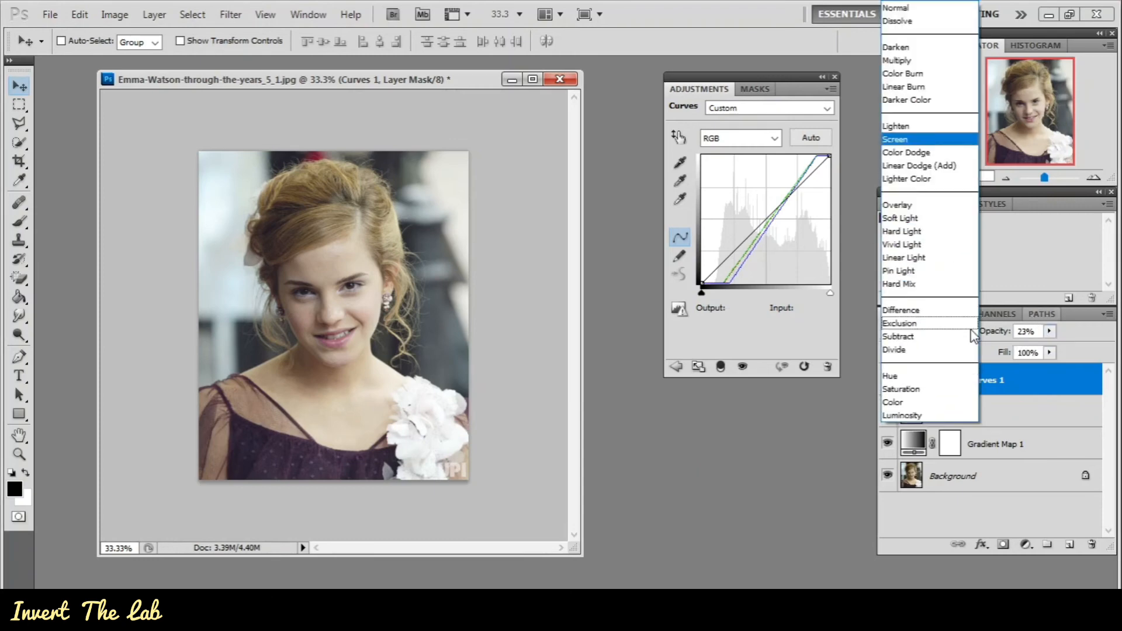
left_click(934, 127)
left_click(1049, 331)
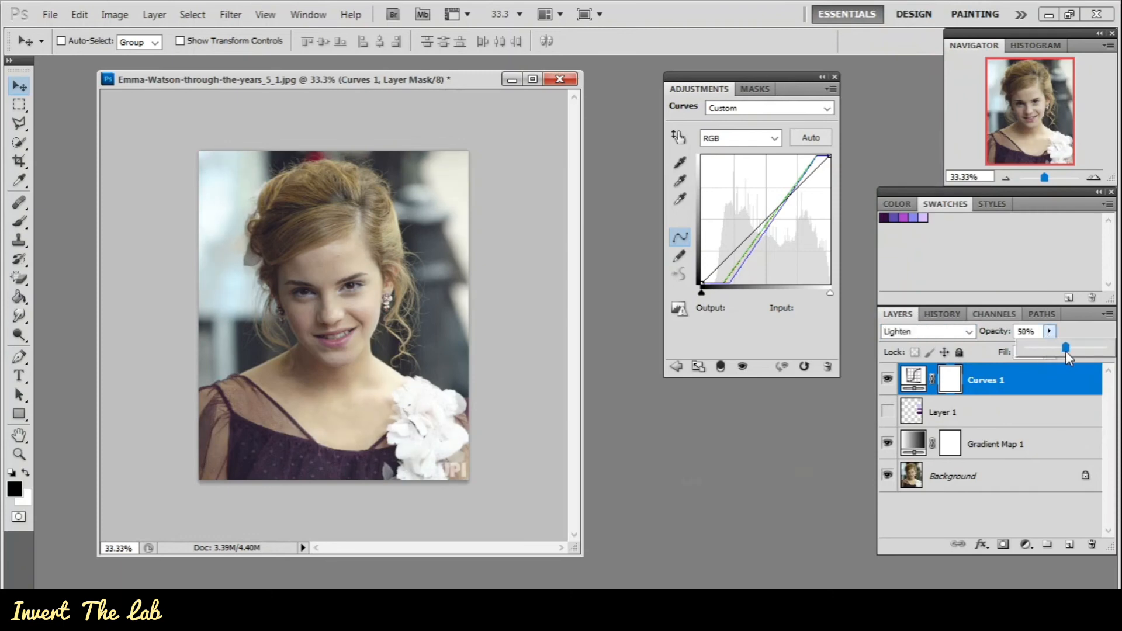
Step: Compare the portrait with and without the Lighten-blended Curves layer by toggling its visibility repeatedly
left_click(887, 379)
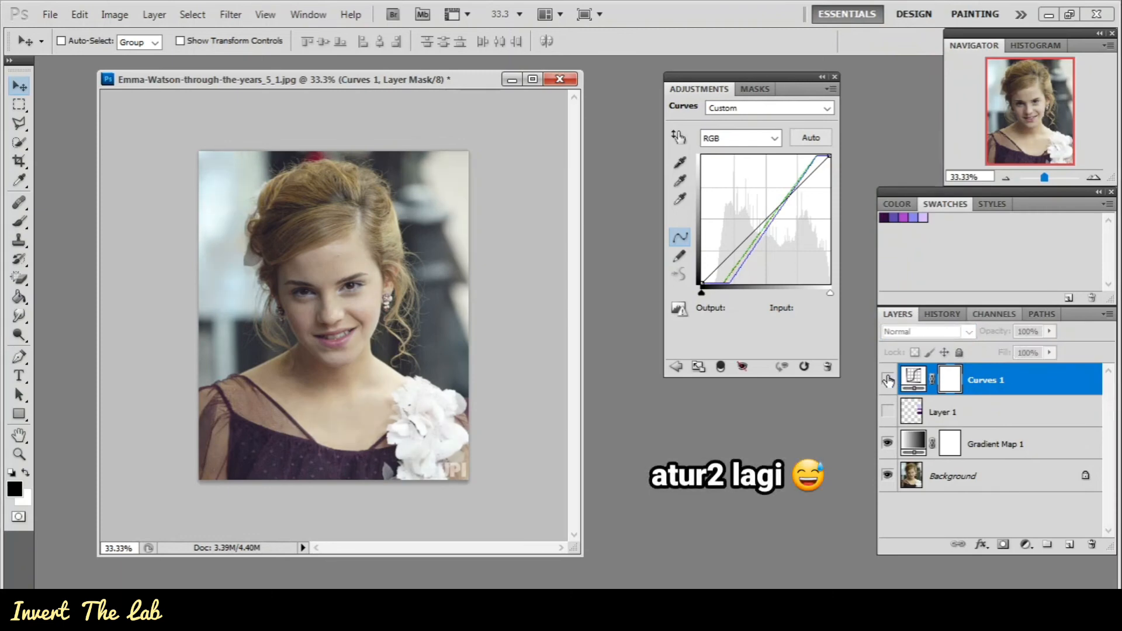
left_click(887, 380)
left_click(888, 380)
left_click(887, 380)
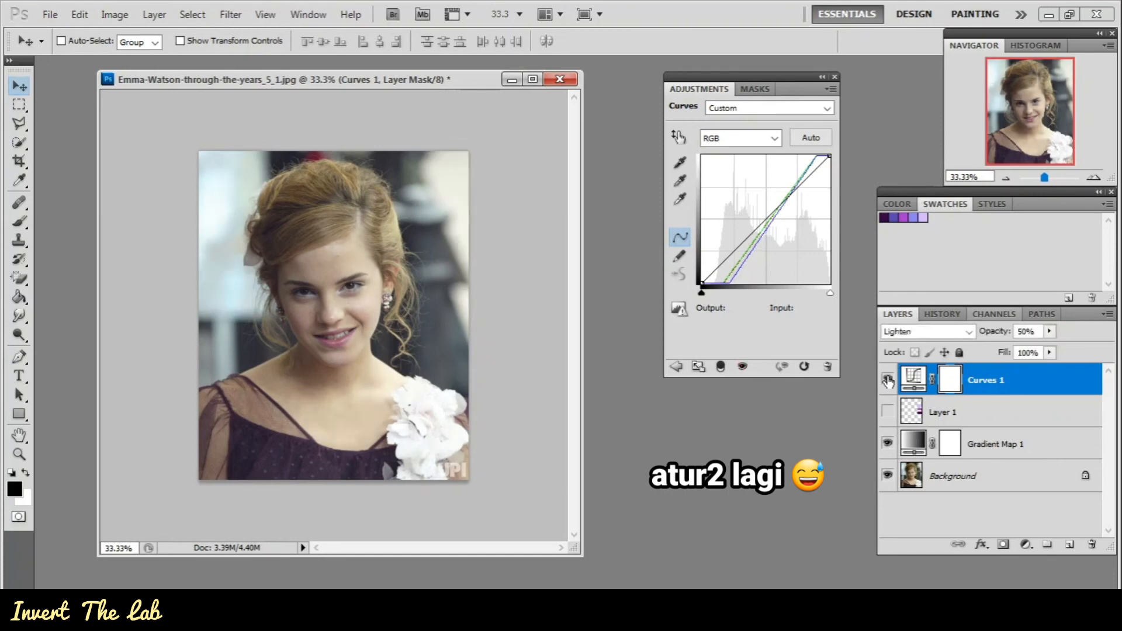
left_click(888, 380)
left_click(888, 379)
left_click(888, 380)
left_click(888, 380)
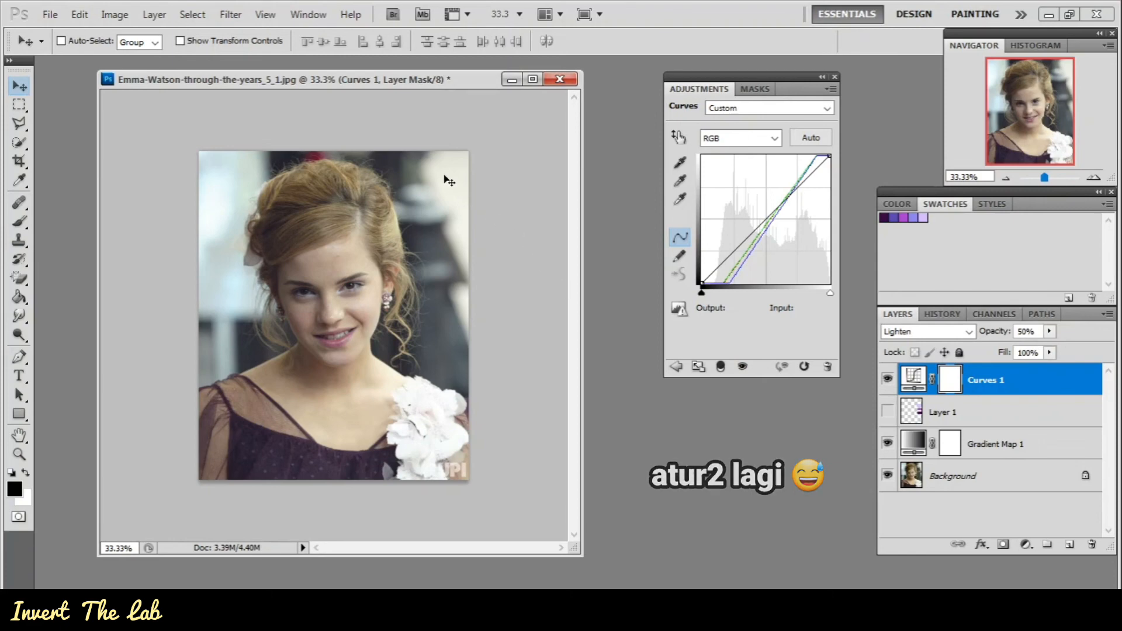
left_click(888, 381)
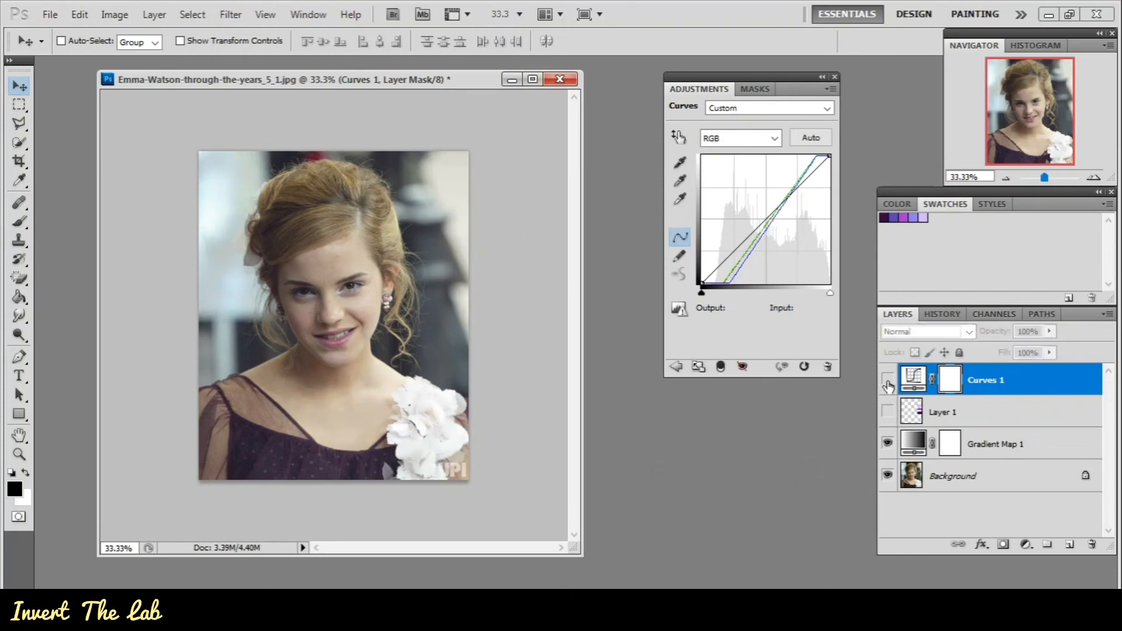
left_click(887, 381)
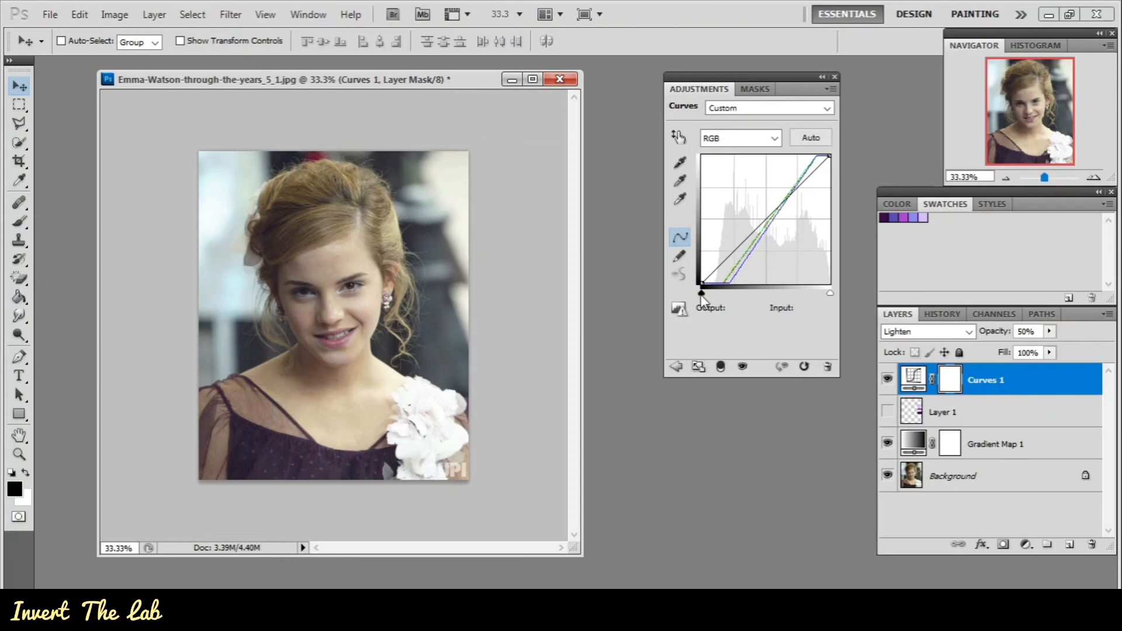
mouse_move(701, 294)
left_mouse_down()
mouse_move(737, 299)
mouse_move(713, 295)
left_mouse_up()
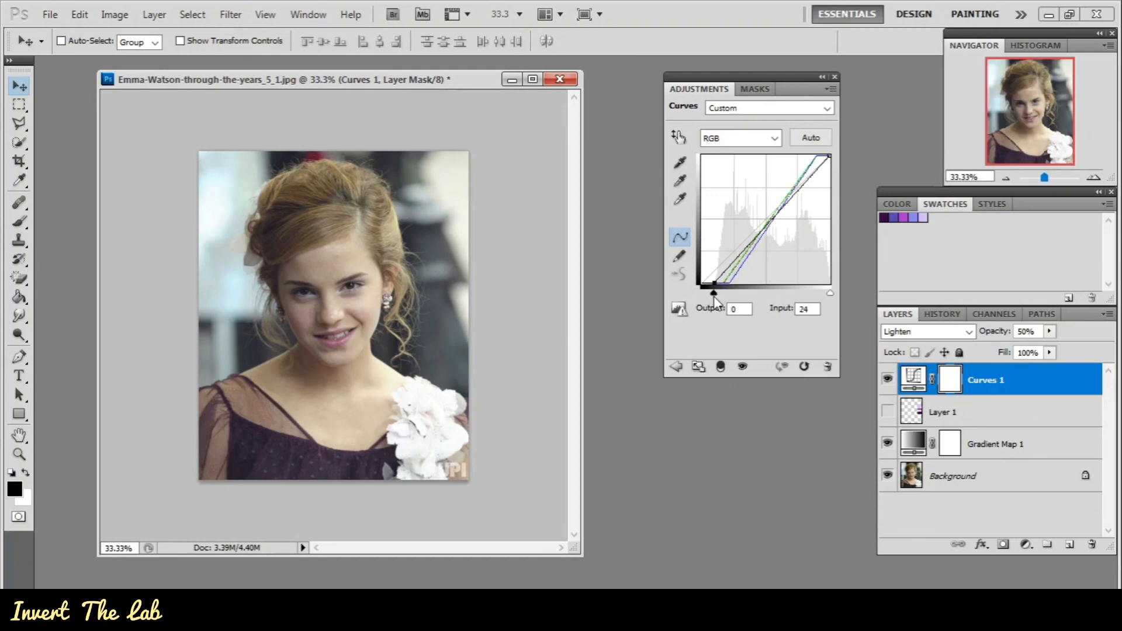
mouse_move(713, 295)
left_mouse_down()
mouse_move(777, 289)
mouse_move(699, 292)
left_mouse_up()
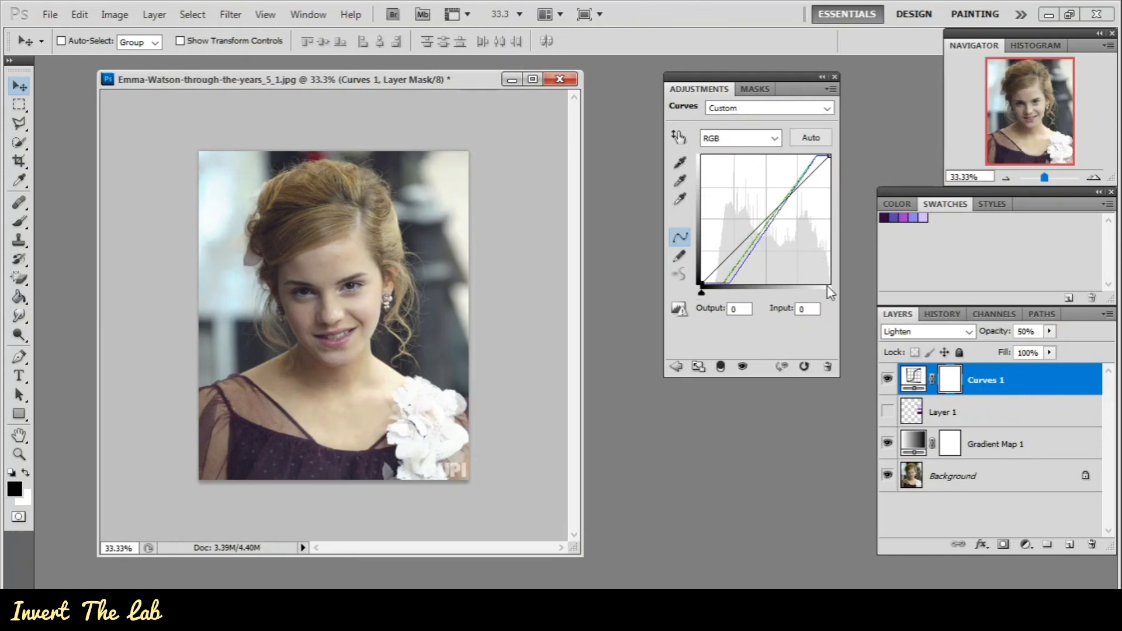
mouse_move(828, 294)
left_mouse_down()
mouse_move(804, 293)
mouse_move(830, 293)
left_mouse_up()
left_click(701, 292)
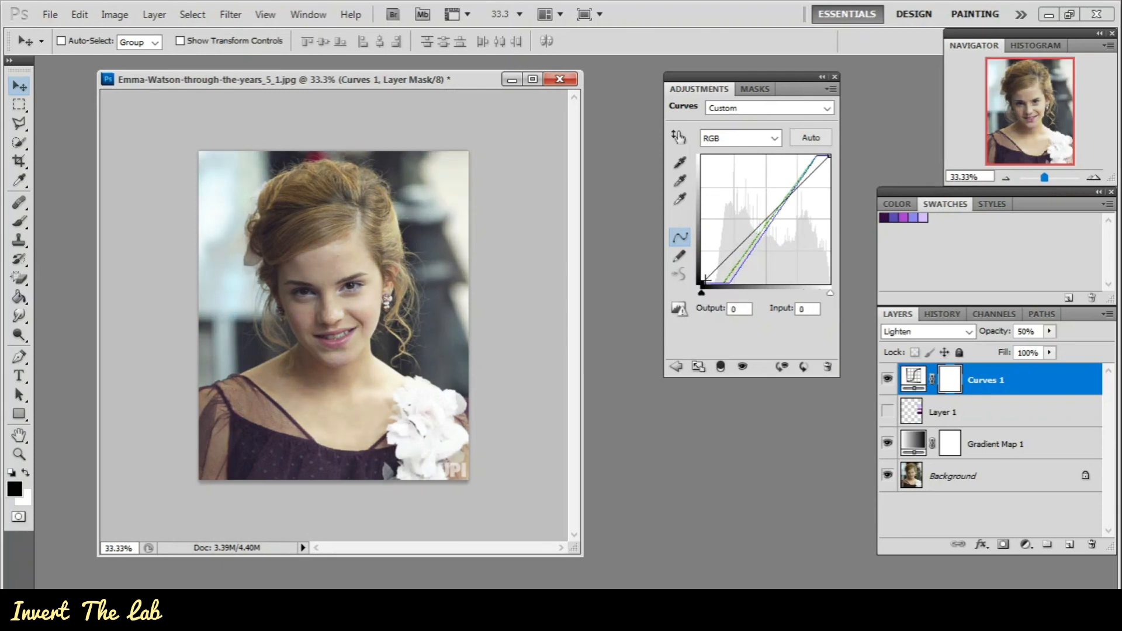
Step: Move the Curves layer's RGB black point to input 10 with output 0
mouse_move(702, 285)
left_mouse_down()
mouse_move(697, 245)
mouse_move(697, 286)
mouse_move(739, 310)
mouse_move(709, 294)
left_mouse_up()
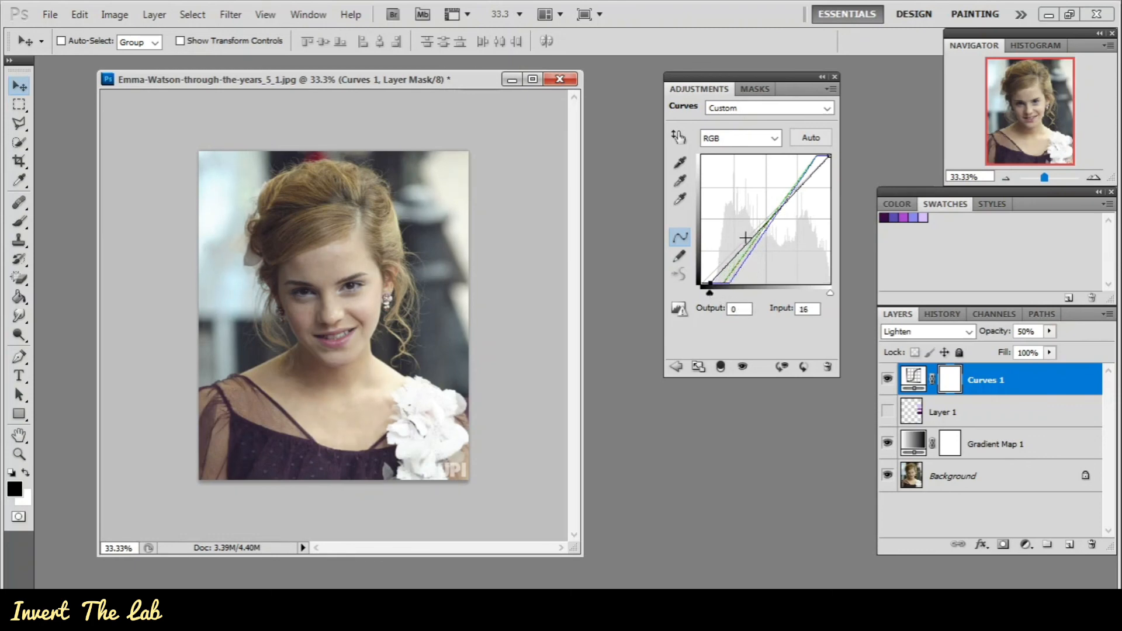
left_click_drag(745, 238, 706, 295)
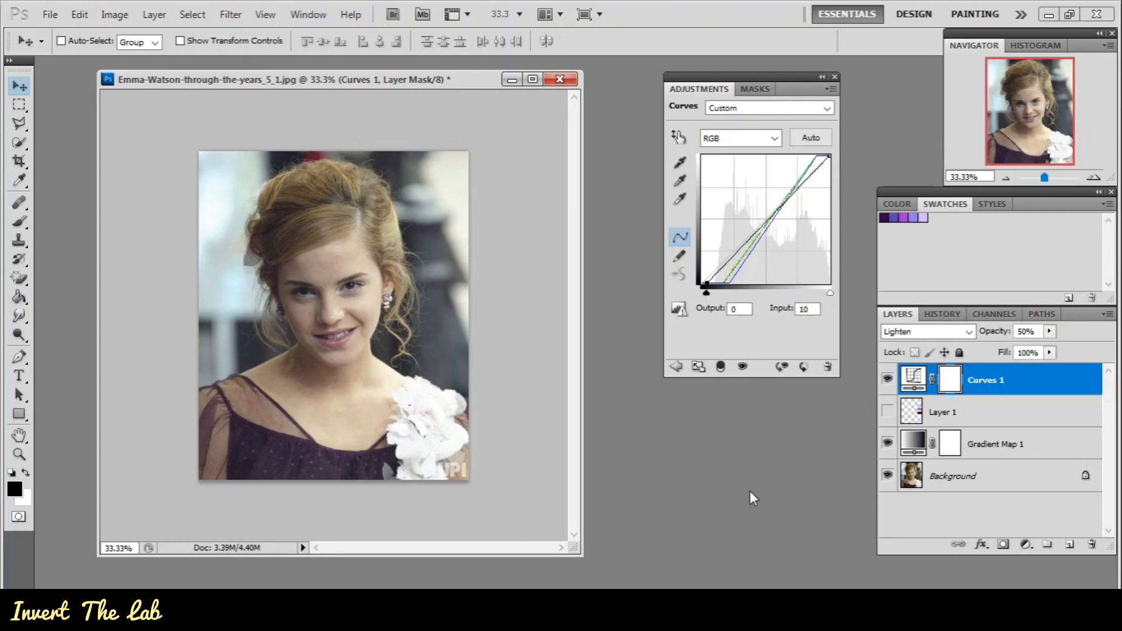
Step: Compare the original portrait with the graded versions by hiding both adjustment layers, restoring the Gradient Map, and toggling Curves
left_click(887, 378)
left_click(887, 409)
left_click(887, 443)
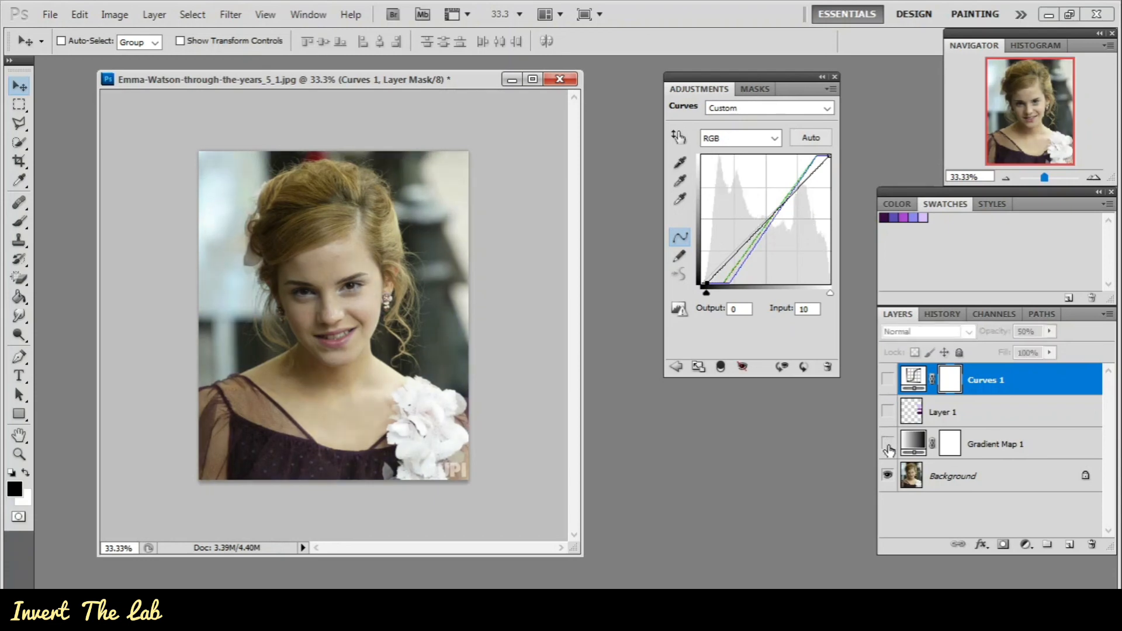
left_click(887, 443)
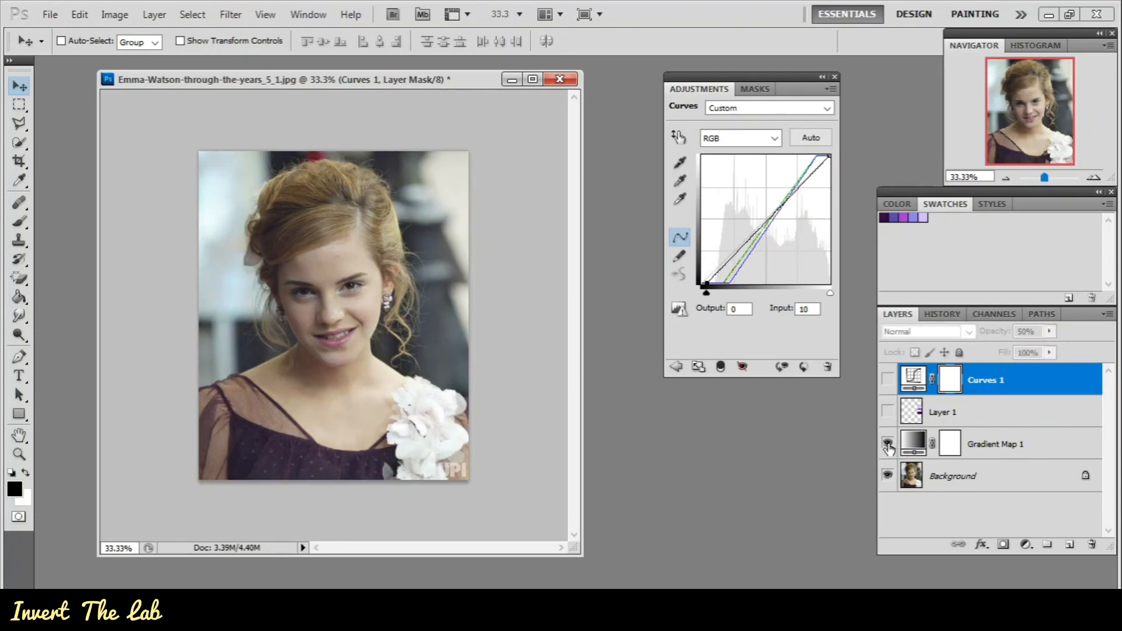
left_click(888, 382)
left_click(888, 383)
left_click(888, 382)
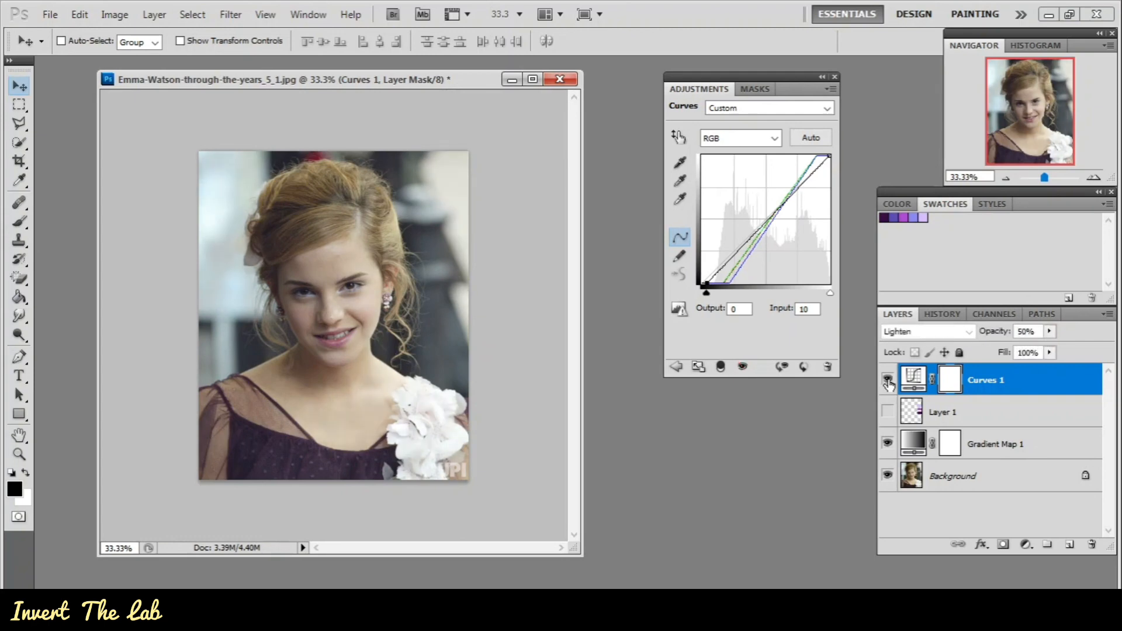
left_click(888, 382)
left_click(888, 383)
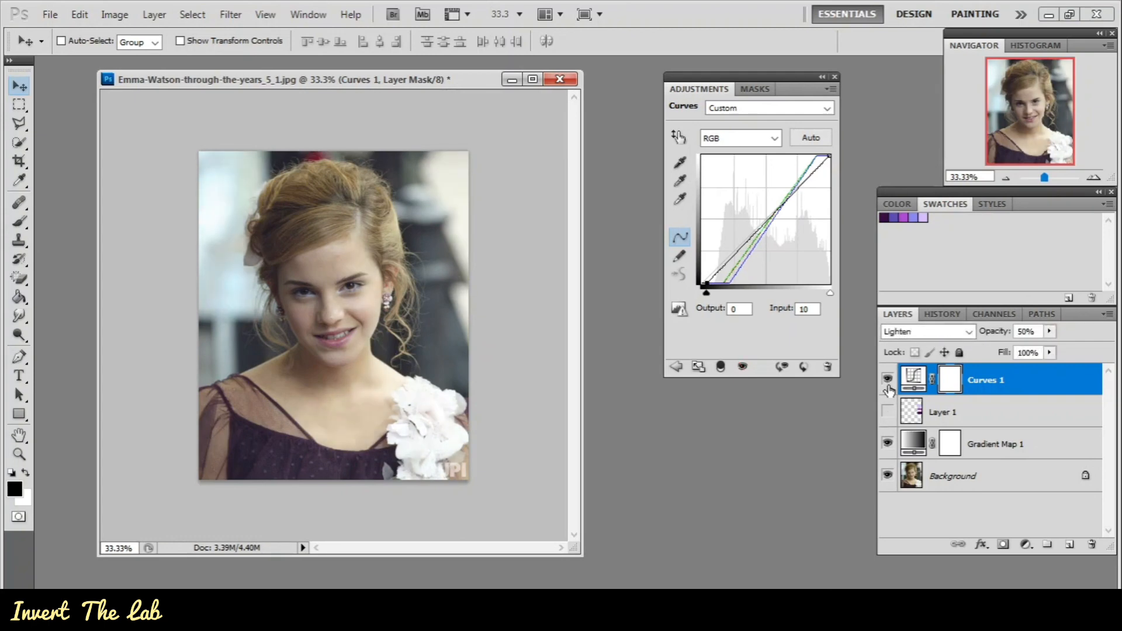
Step: View the portrait with each adjustment layer switched off and on, and review the Gradient Map and Curves layers' blending and opacity settings
left_click(888, 383)
left_click(889, 444)
left_click(888, 444)
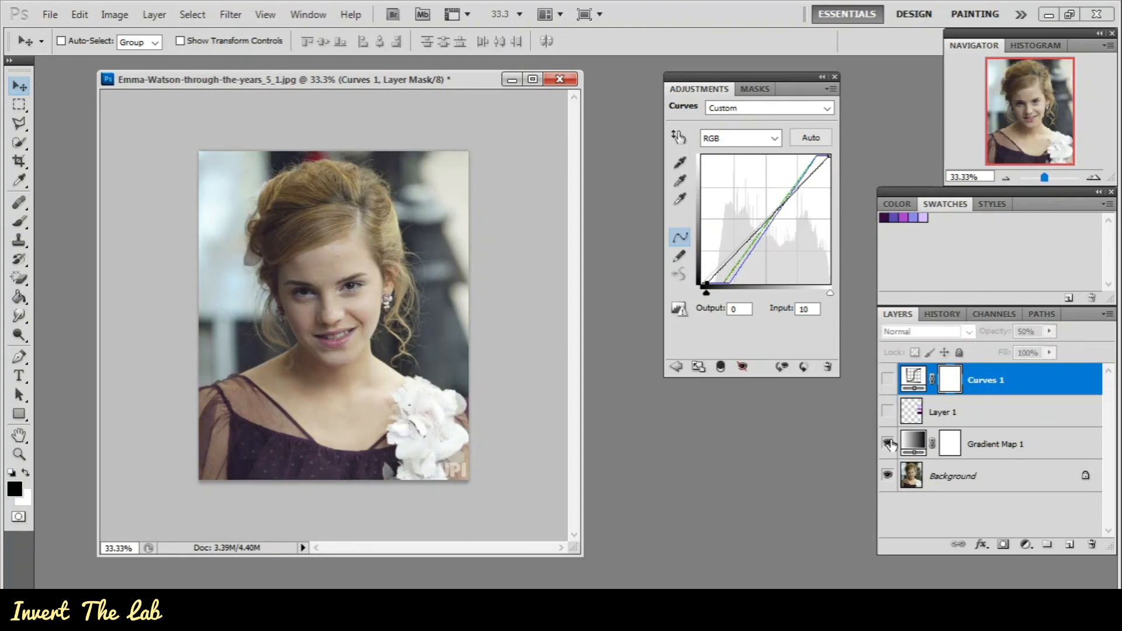
left_click(1028, 452)
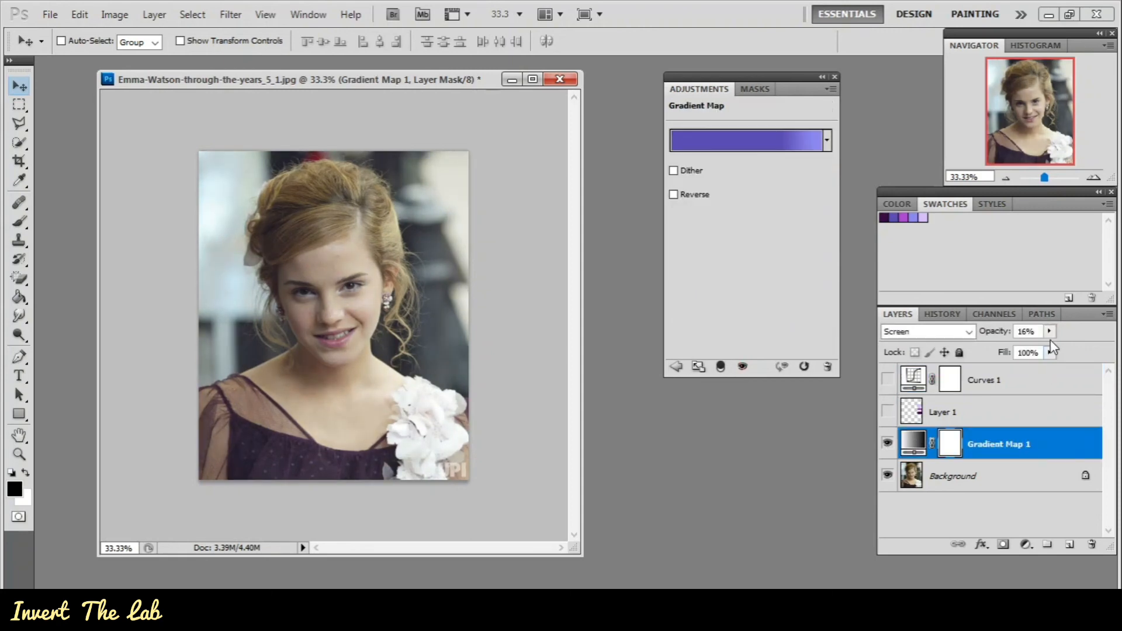
left_click(891, 384)
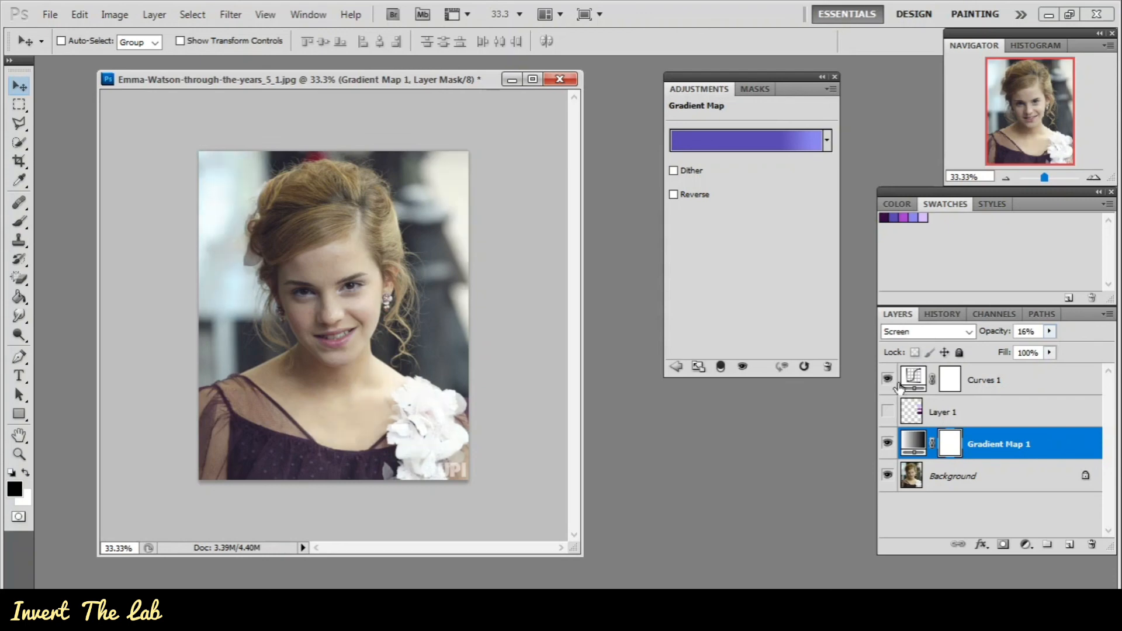
left_click(1014, 383)
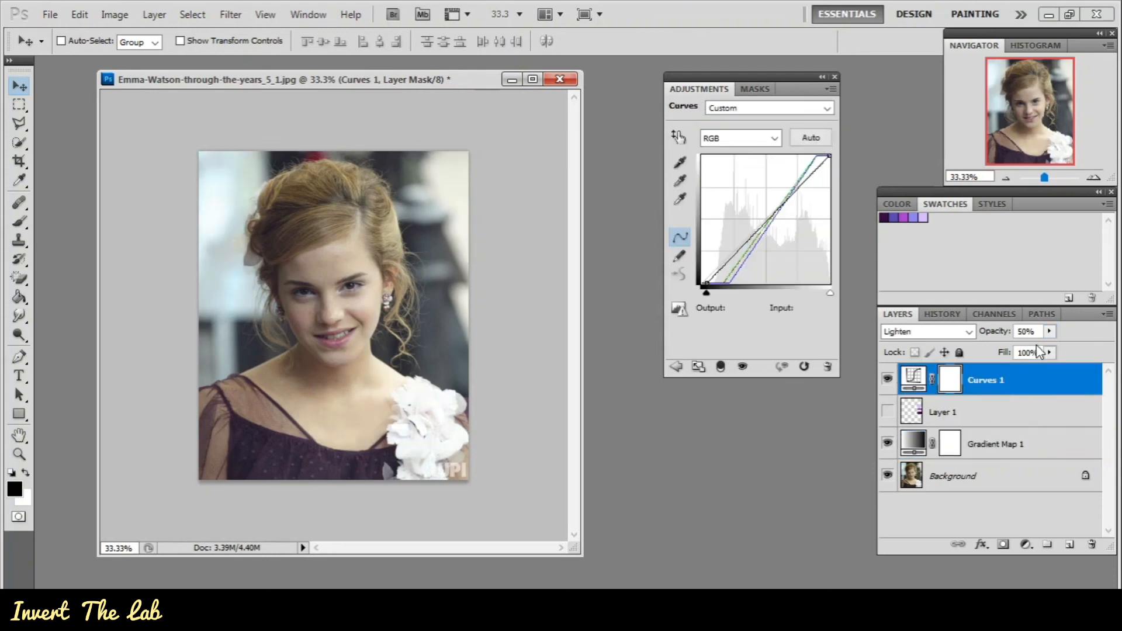